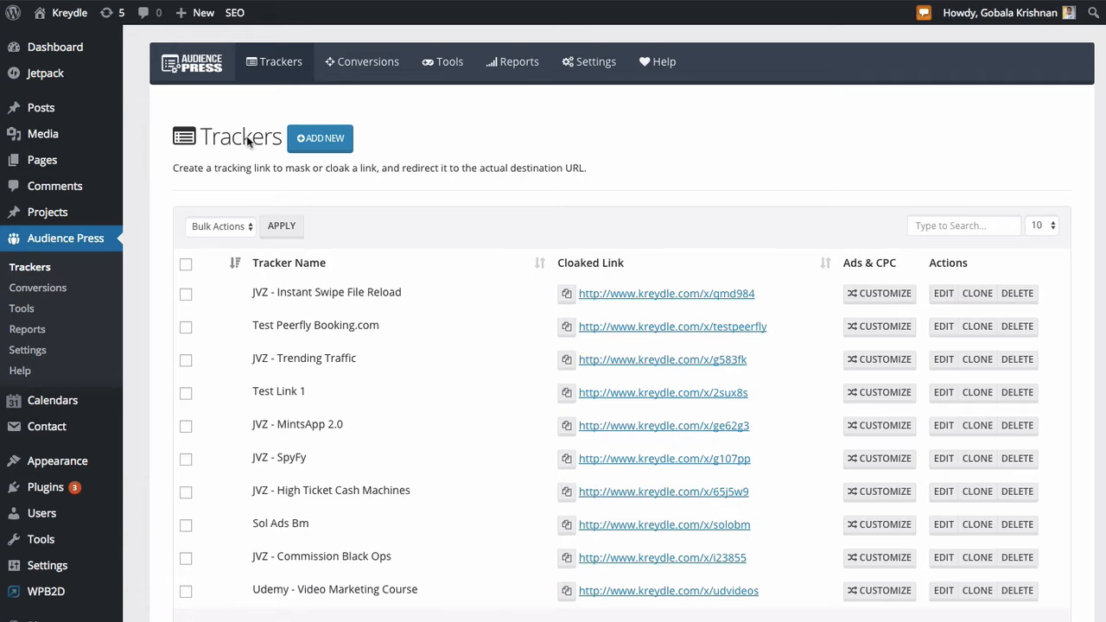
Start a new tracker and look over its tracker details and link automation options
{"action": "left_click", "coordinate": [304, 142]}
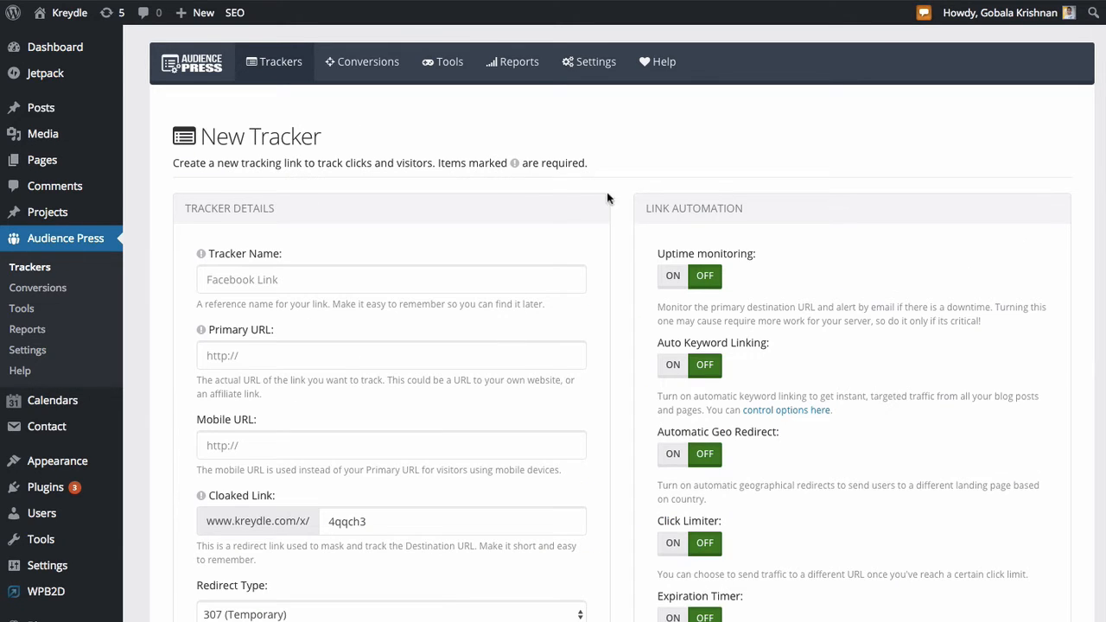
{"action": "scroll", "coordinate": [621, 264], "scroll_direction": "down", "scroll_amount": 10}
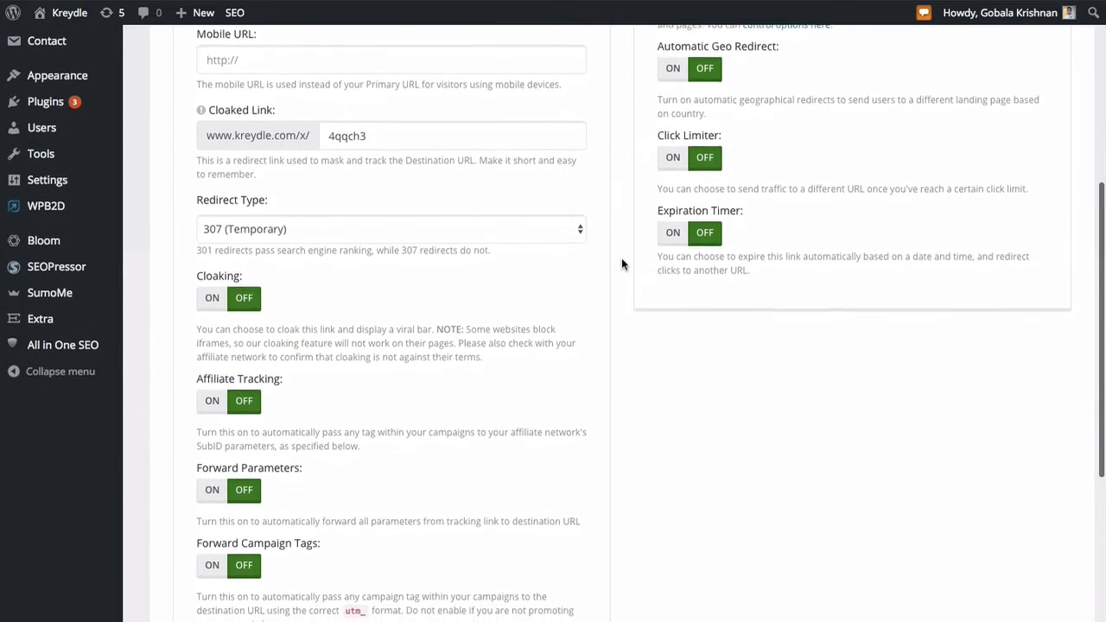
{"action": "scroll", "coordinate": [674, 207], "scroll_direction": "up", "scroll_amount": 5}
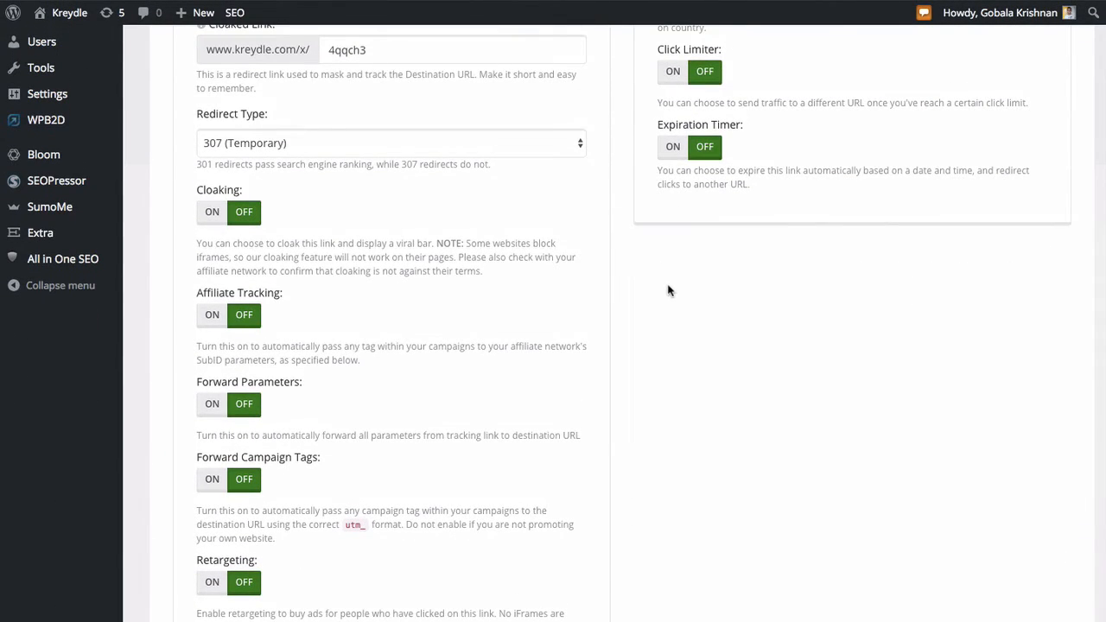
{"action": "scroll", "coordinate": [668, 290], "scroll_direction": "up", "scroll_amount": 1}
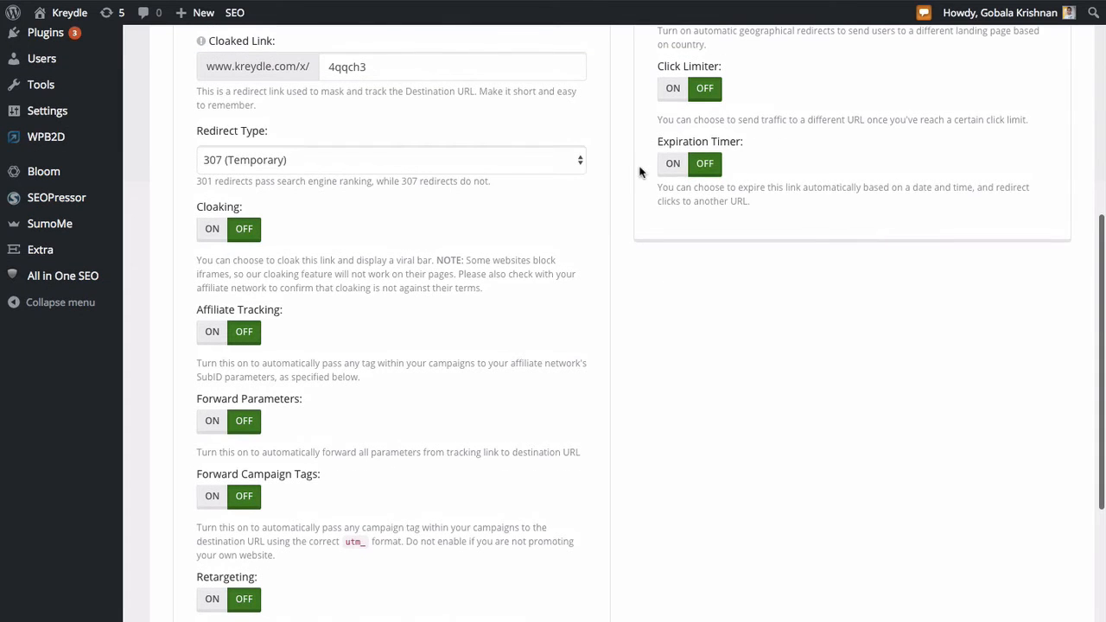
{"action": "scroll", "coordinate": [643, 169], "scroll_direction": "up", "scroll_amount": 6}
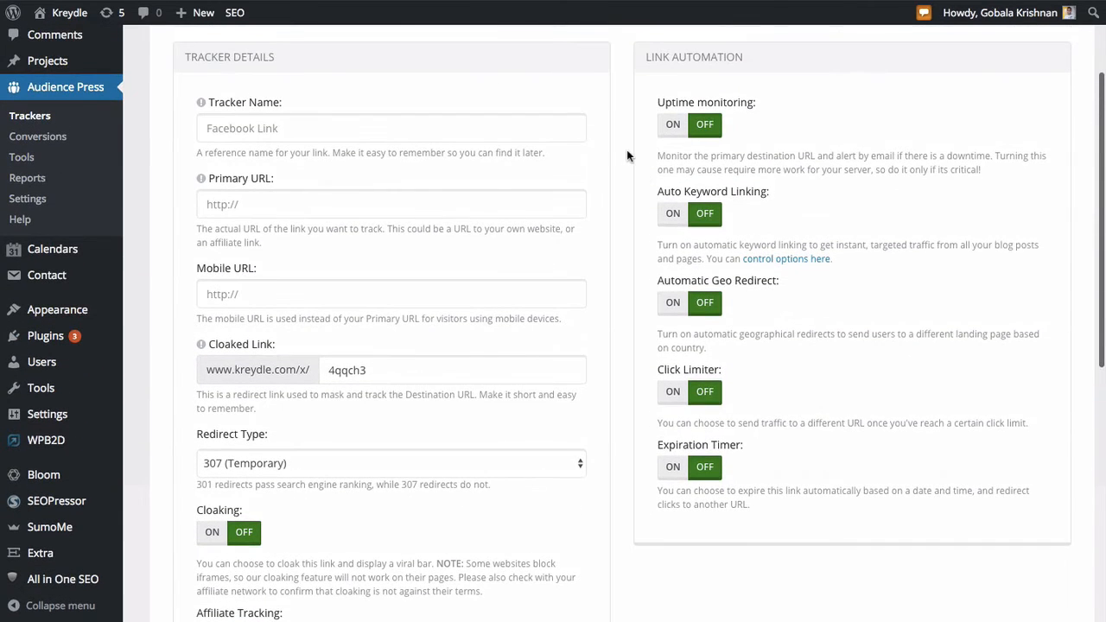
{"action": "scroll", "coordinate": [627, 150], "scroll_direction": "up", "scroll_amount": 1}
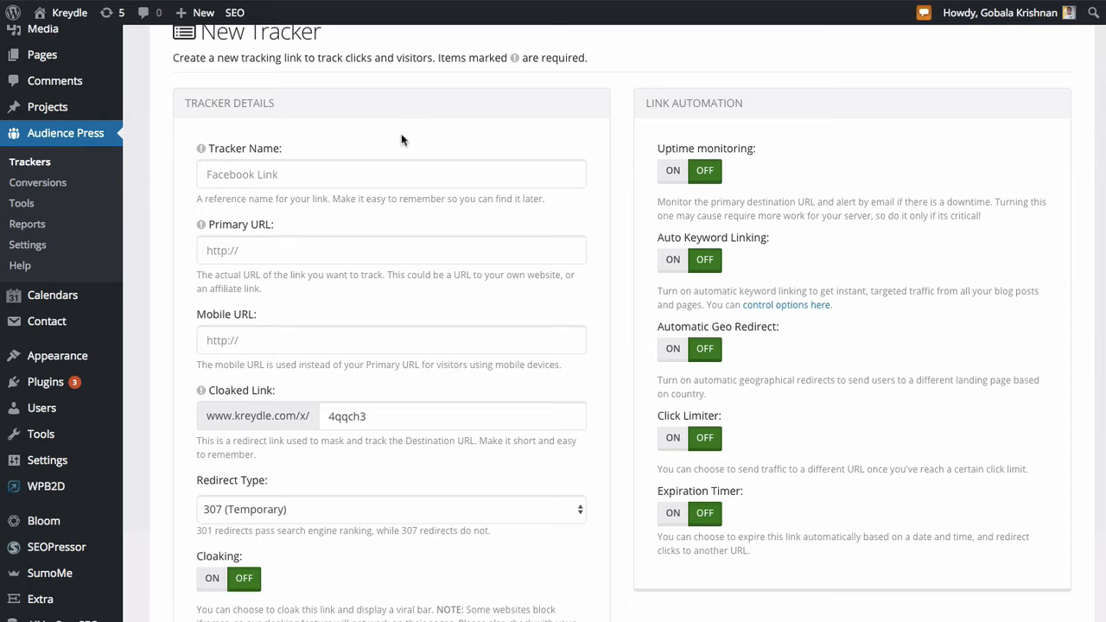
{"action": "left_click_drag", "start_coordinate": [183, 105], "coordinate": [385, 518]}
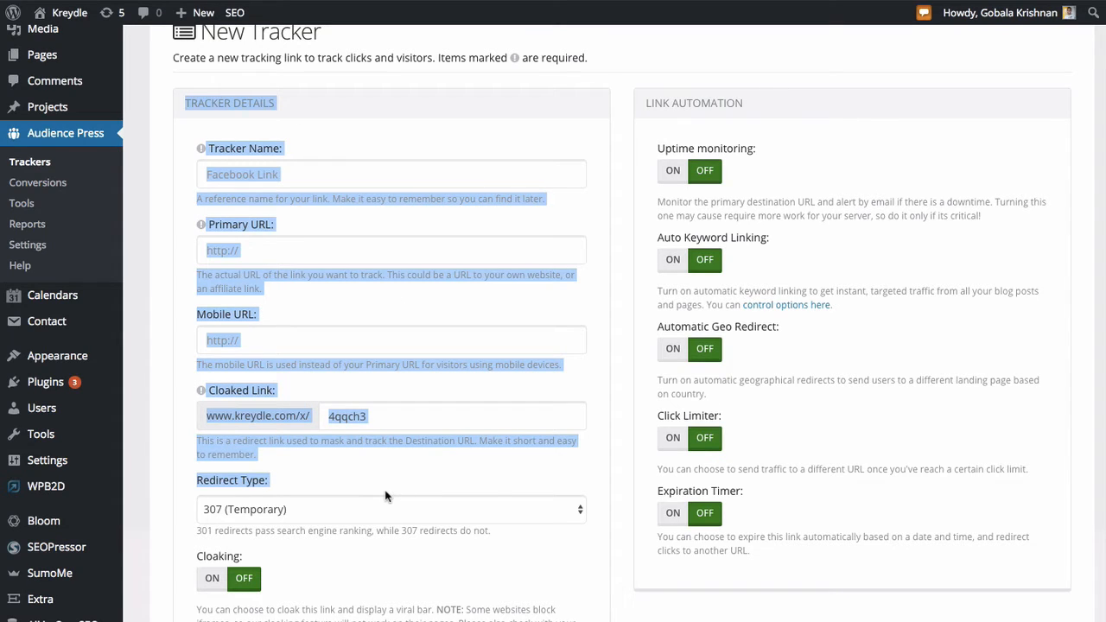
{"action": "left_click", "coordinate": [171, 288]}
{"action": "left_click", "coordinate": [246, 176]}
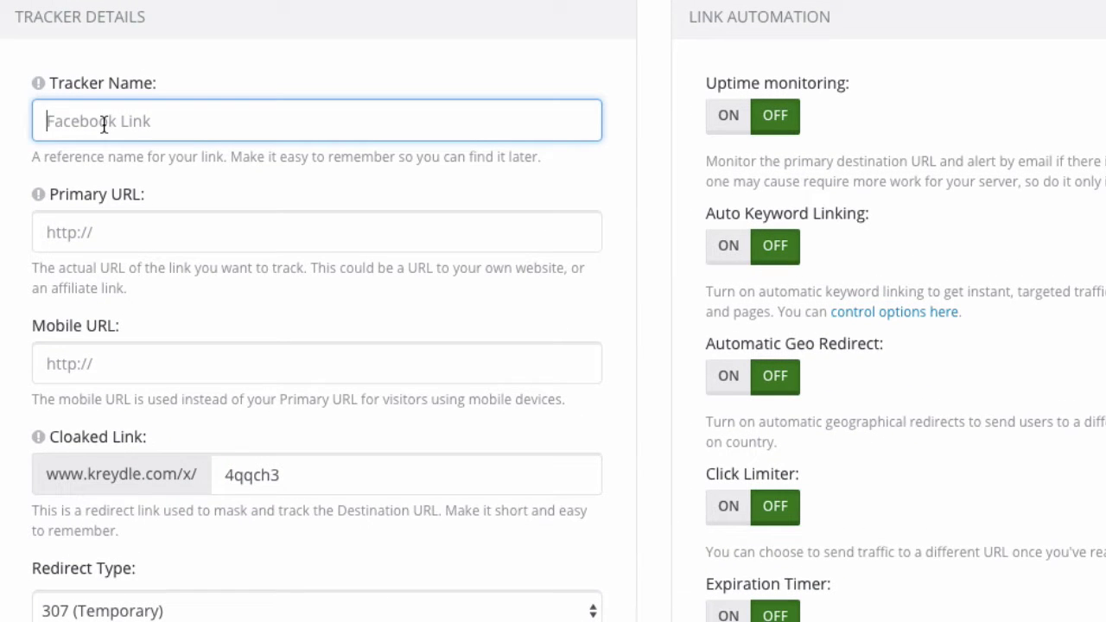
{"action": "type", "text": "Affiliate"}
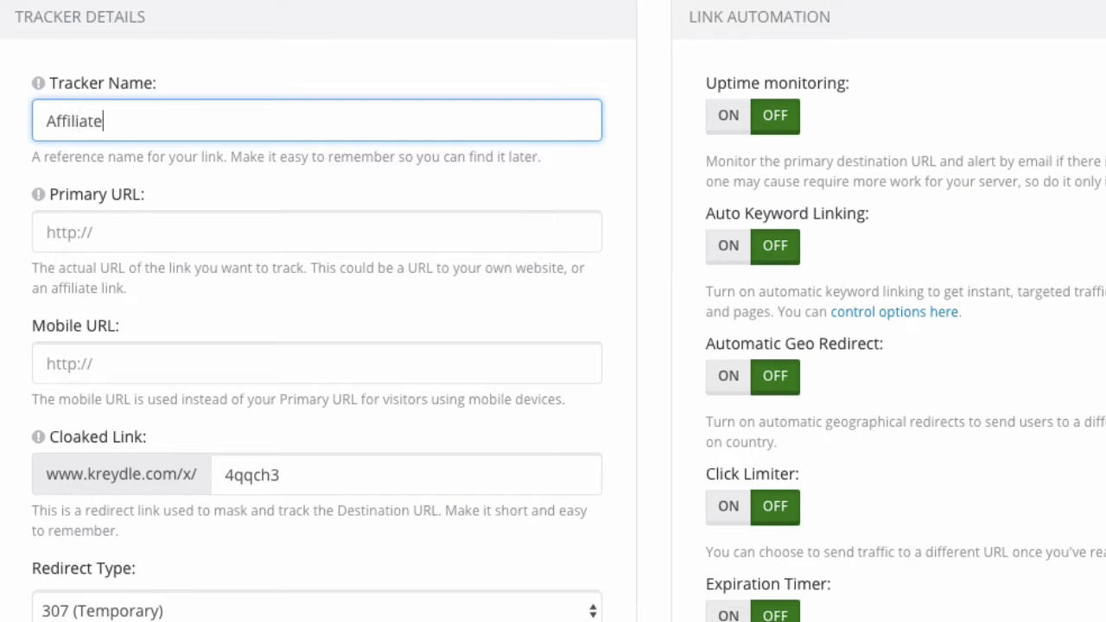
{"action": "type", "text": " Product"}
{"action": "key", "text": "Tab"}
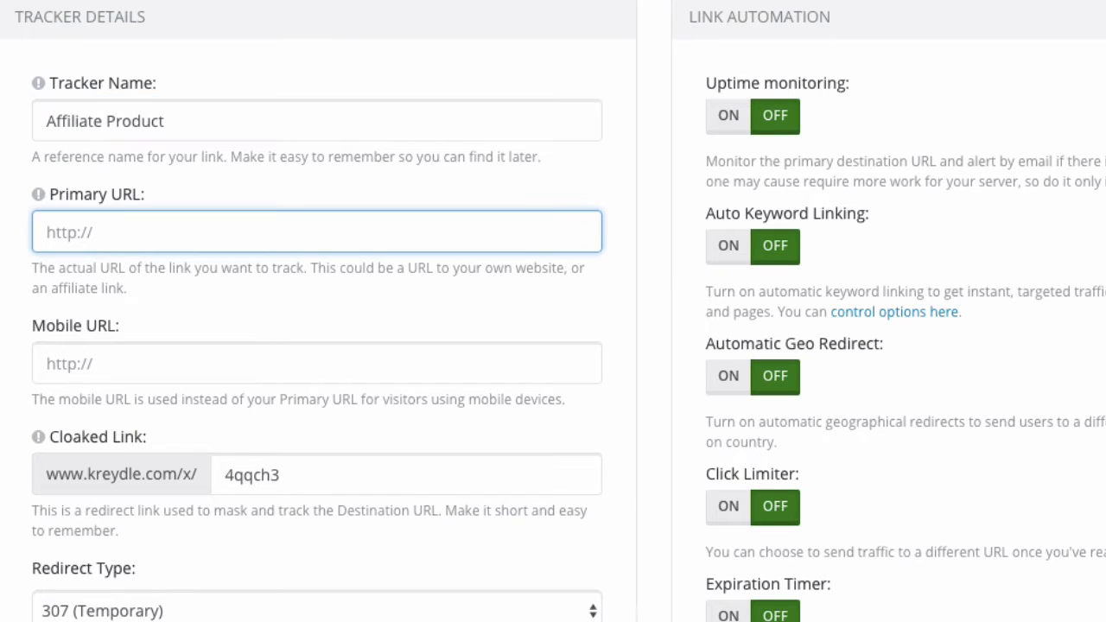
{"action": "type", "text": "http://"}
{"action": "type", "text": "www.affiliatelink.com"}
{"action": "left_click", "coordinate": [304, 309]}
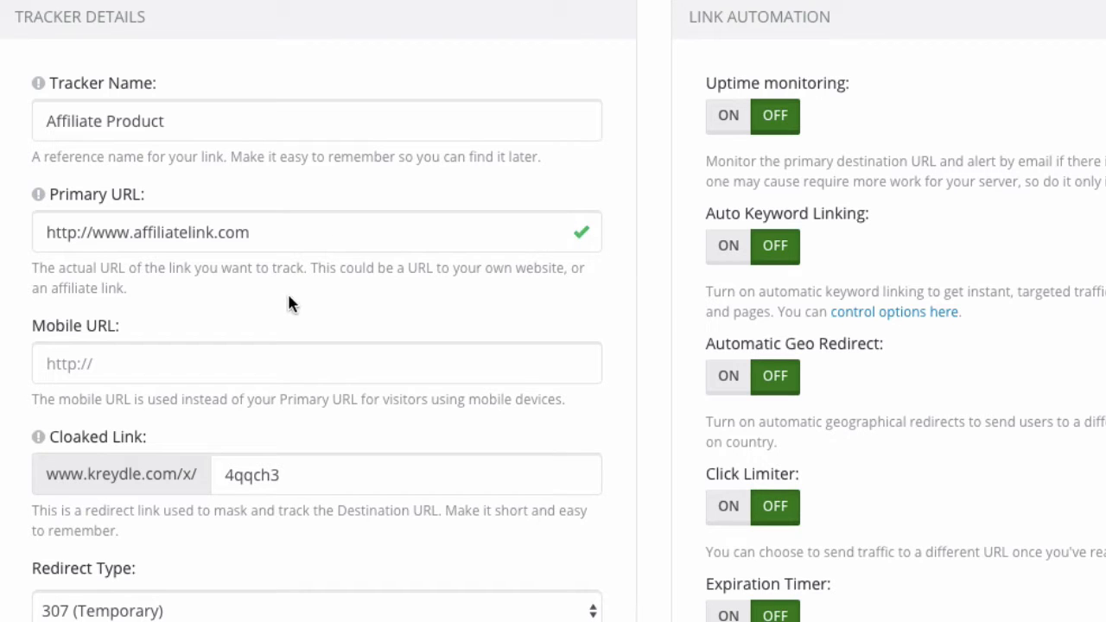
{"action": "scroll", "coordinate": [7, 353], "scroll_direction": "down", "scroll_amount": 2}
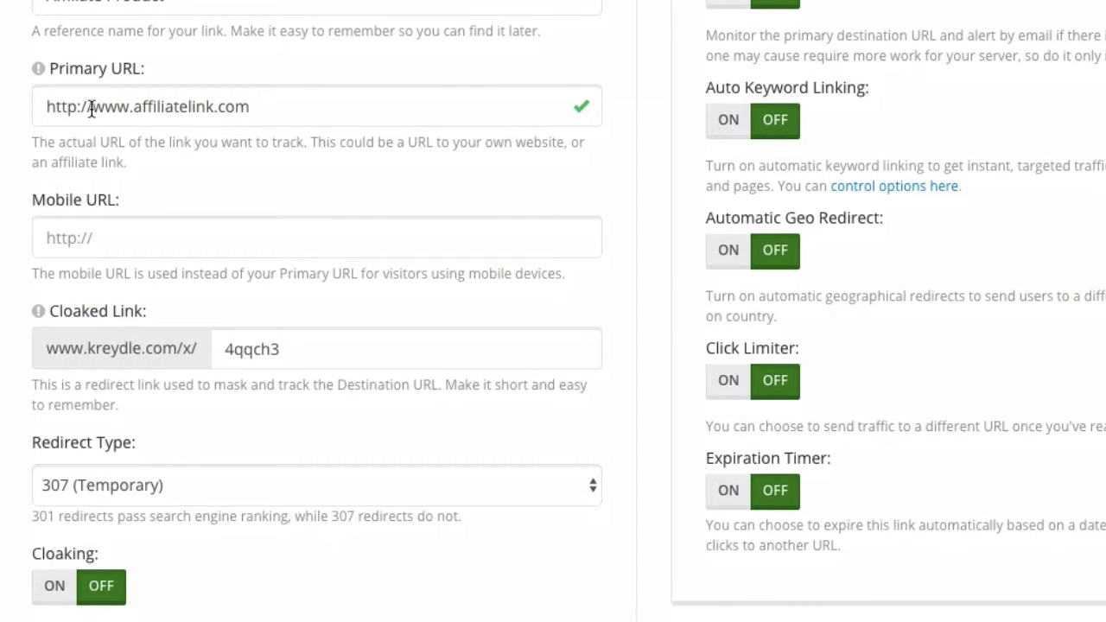
{"action": "left_click_drag", "start_coordinate": [92, 108], "coordinate": [49, 111]}
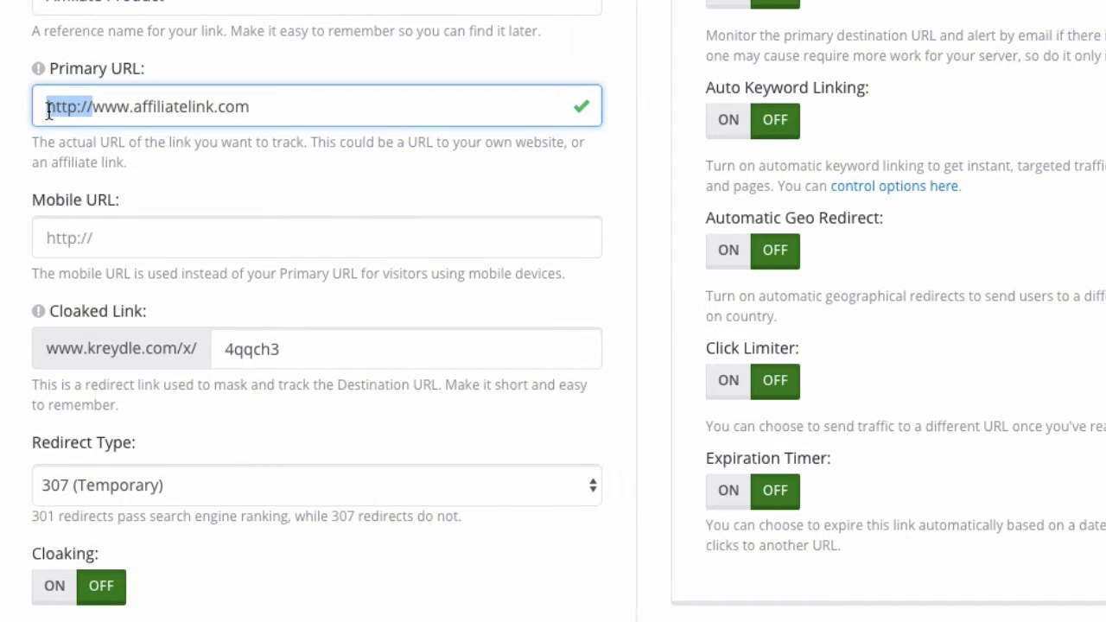
{"action": "left_click", "coordinate": [30, 160]}
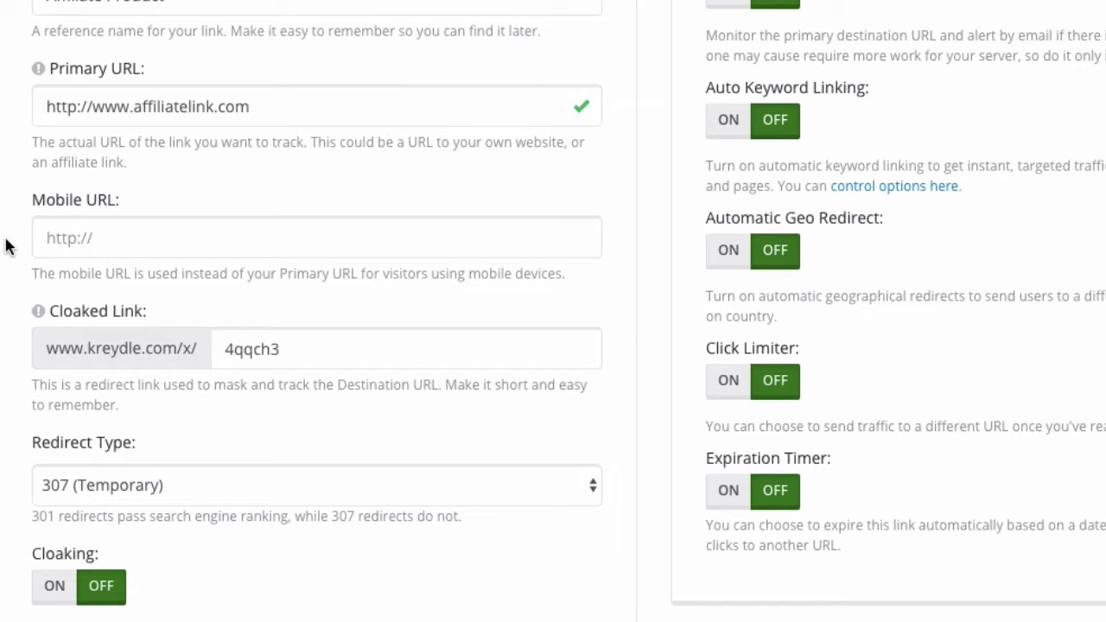
{"action": "scroll", "coordinate": [2, 173], "scroll_direction": "up", "scroll_amount": 3}
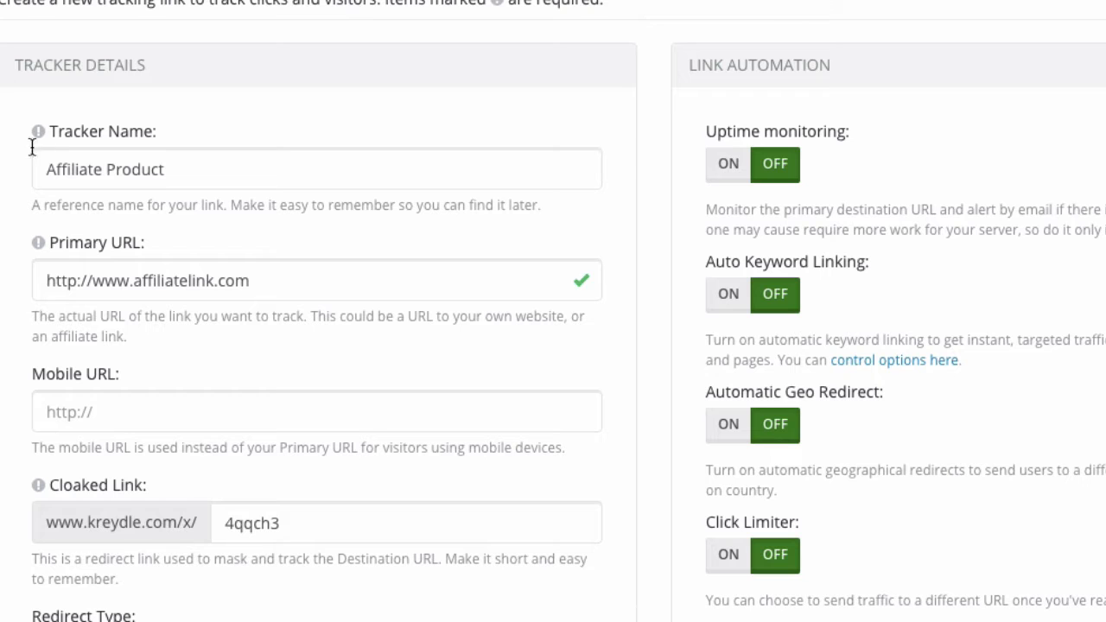
Replace the generated ending of the cloaked link with "custom"
{"action": "scroll", "coordinate": [58, 210], "scroll_direction": "down", "scroll_amount": 4}
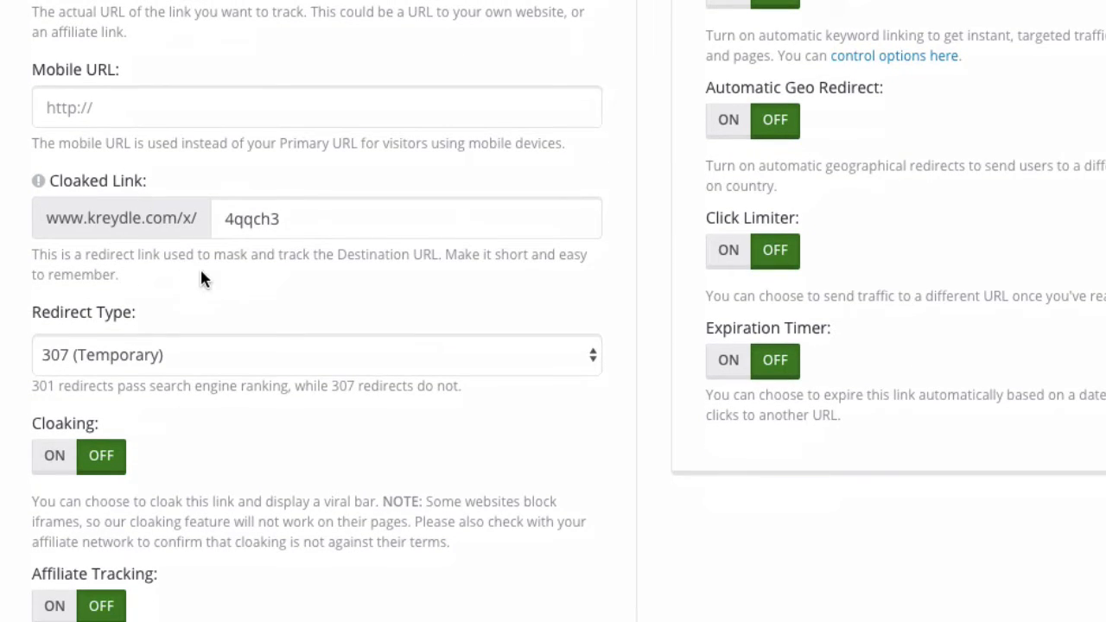
{"action": "double_click", "coordinate": [240, 223]}
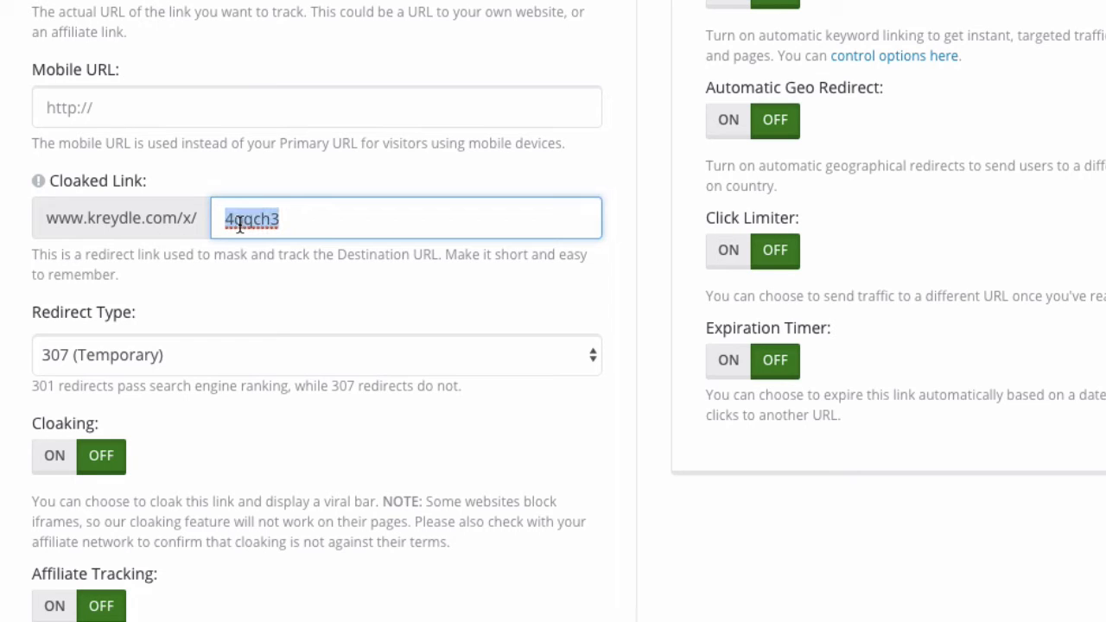
{"action": "type", "text": "custom"}
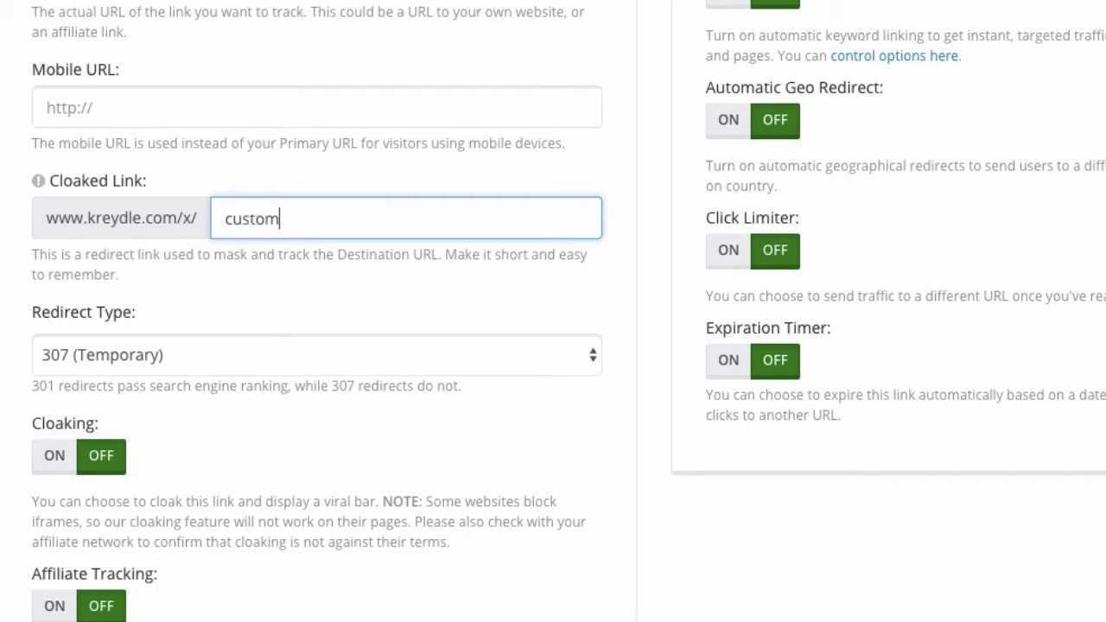
{"action": "left_click", "coordinate": [10, 321]}
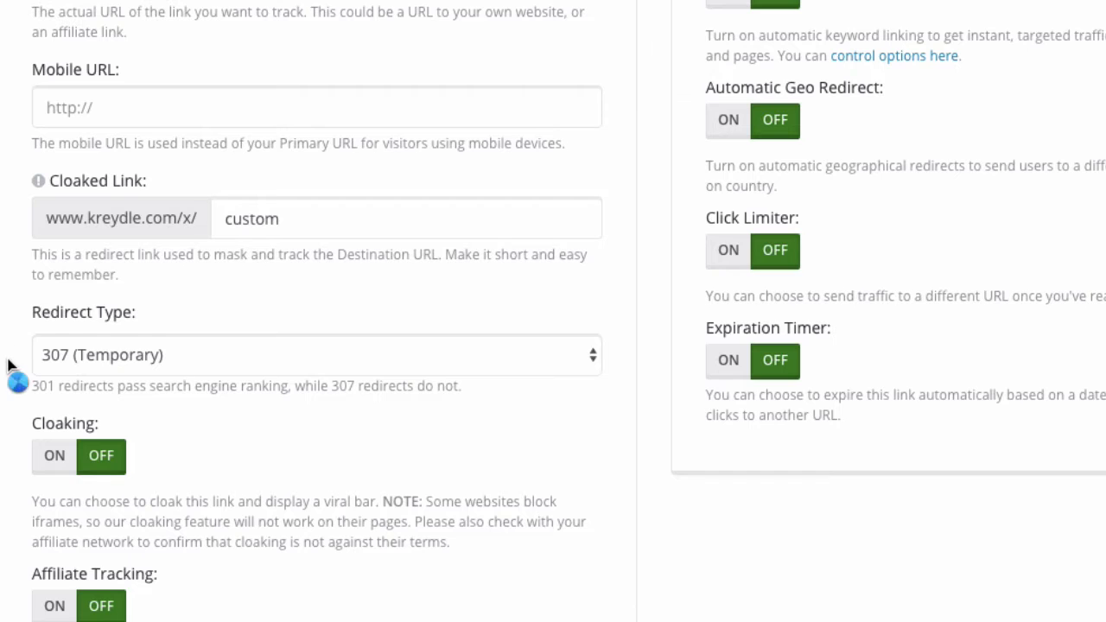
Examine the redirect types available for the tracker and the note on how they affect search engine ranking
{"action": "scroll", "coordinate": [10, 366], "scroll_direction": "down", "scroll_amount": 4}
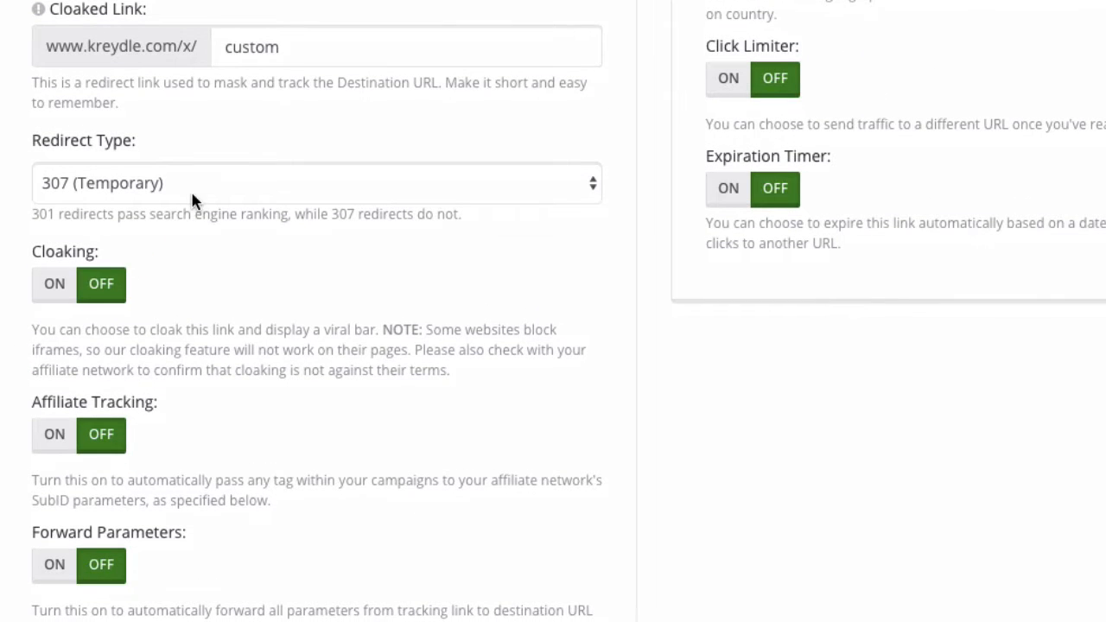
{"action": "left_click", "coordinate": [251, 197]}
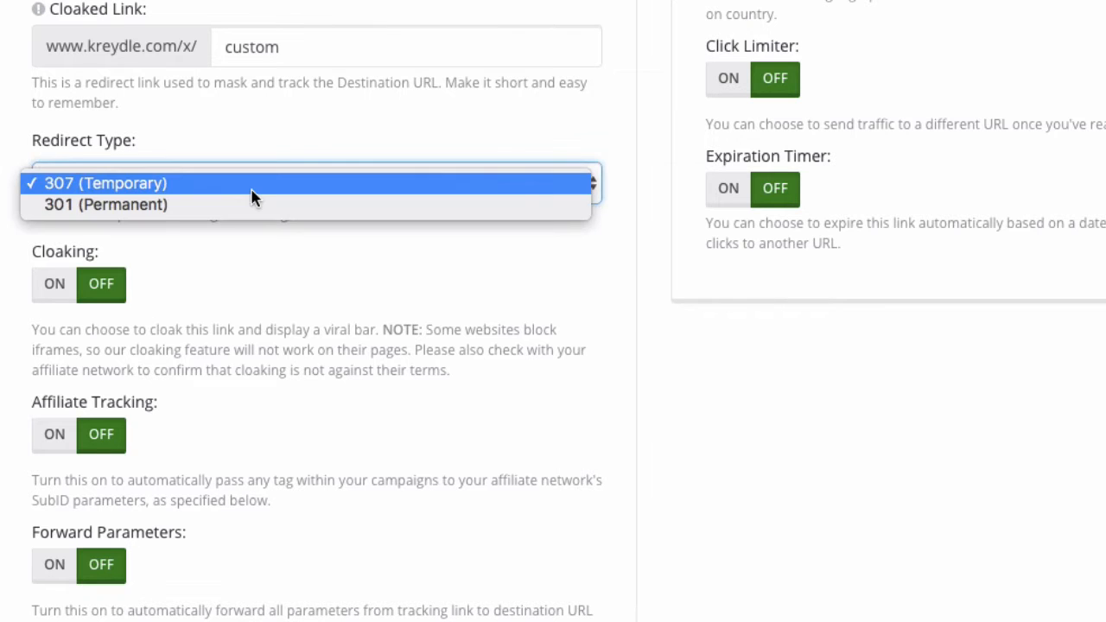
{"action": "left_click", "coordinate": [270, 351]}
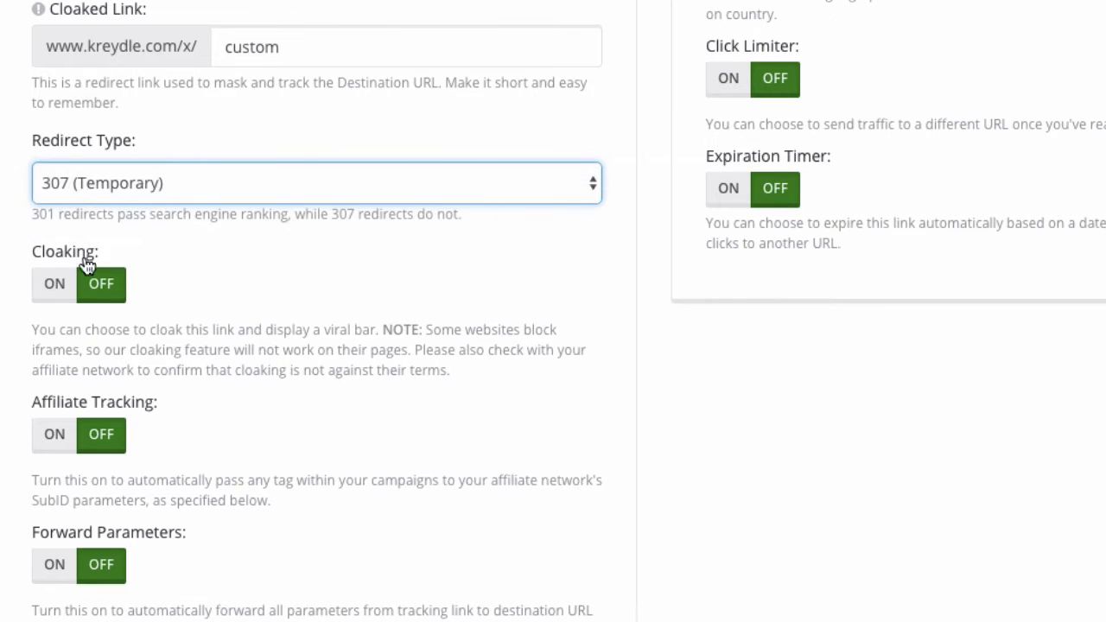
{"action": "left_click", "coordinate": [50, 218]}
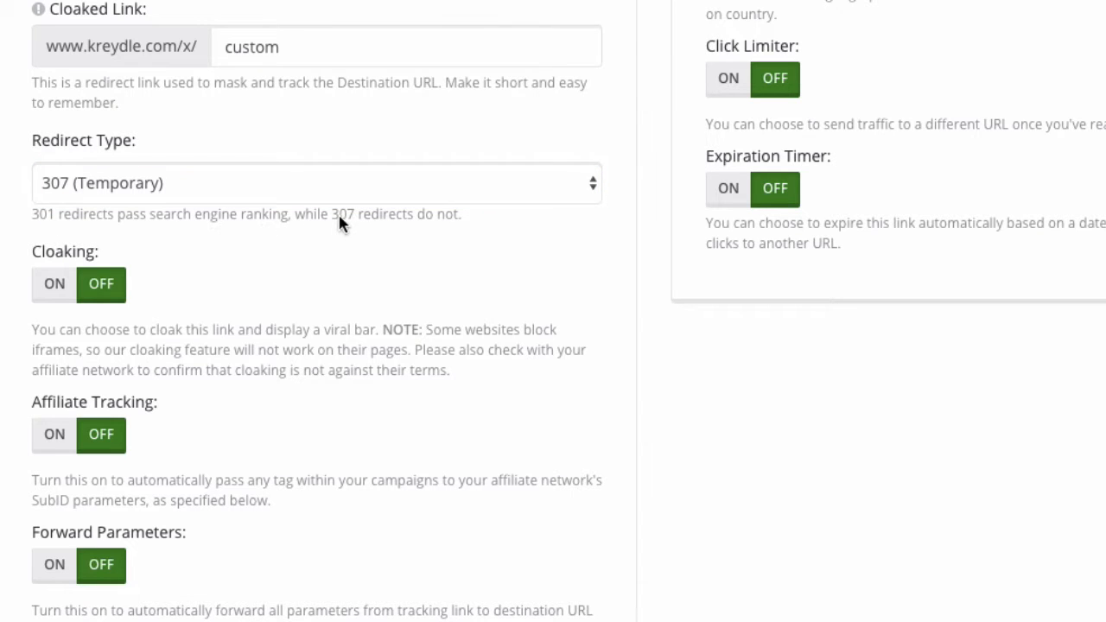
{"action": "scroll", "coordinate": [418, 263], "scroll_direction": "up", "scroll_amount": 1}
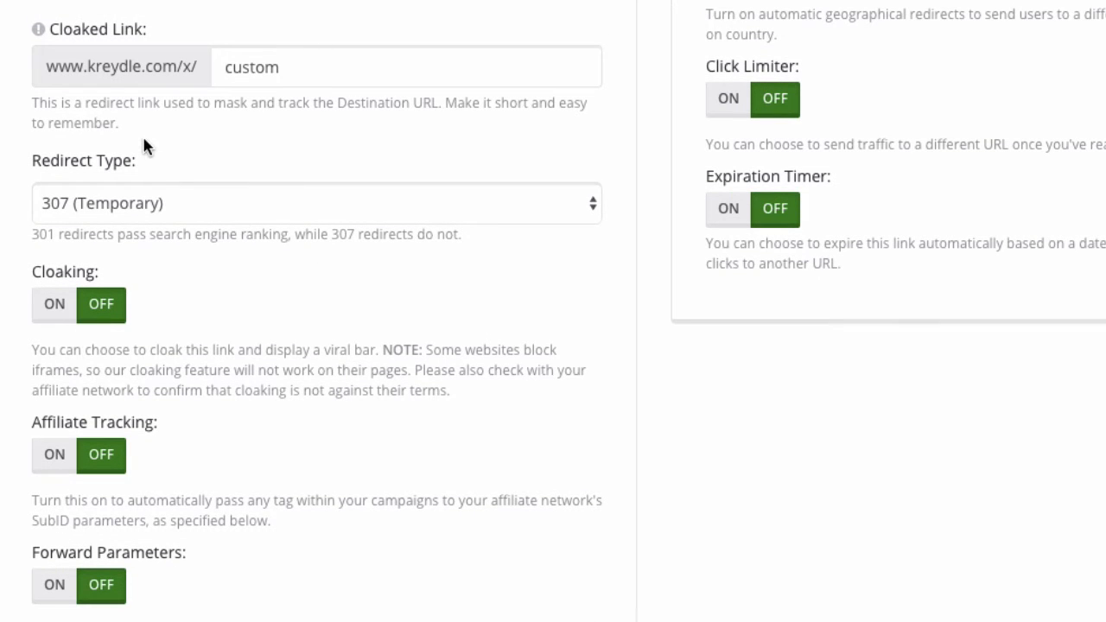
{"action": "scroll", "coordinate": [143, 142], "scroll_direction": "up", "scroll_amount": 1}
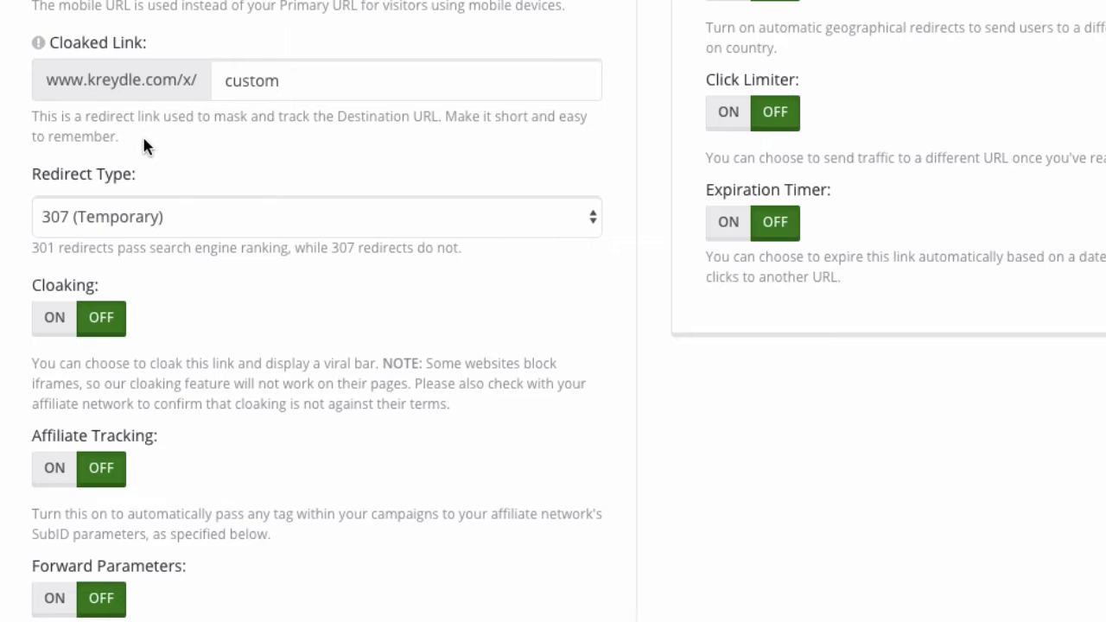
{"action": "left_click", "coordinate": [128, 214]}
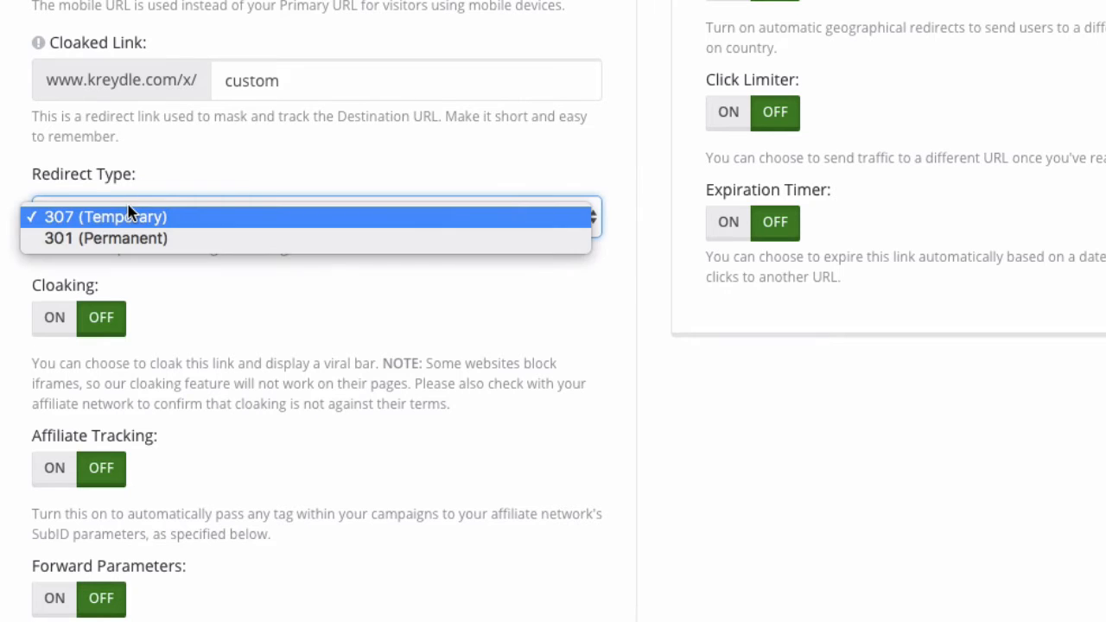
{"action": "left_click", "coordinate": [150, 156]}
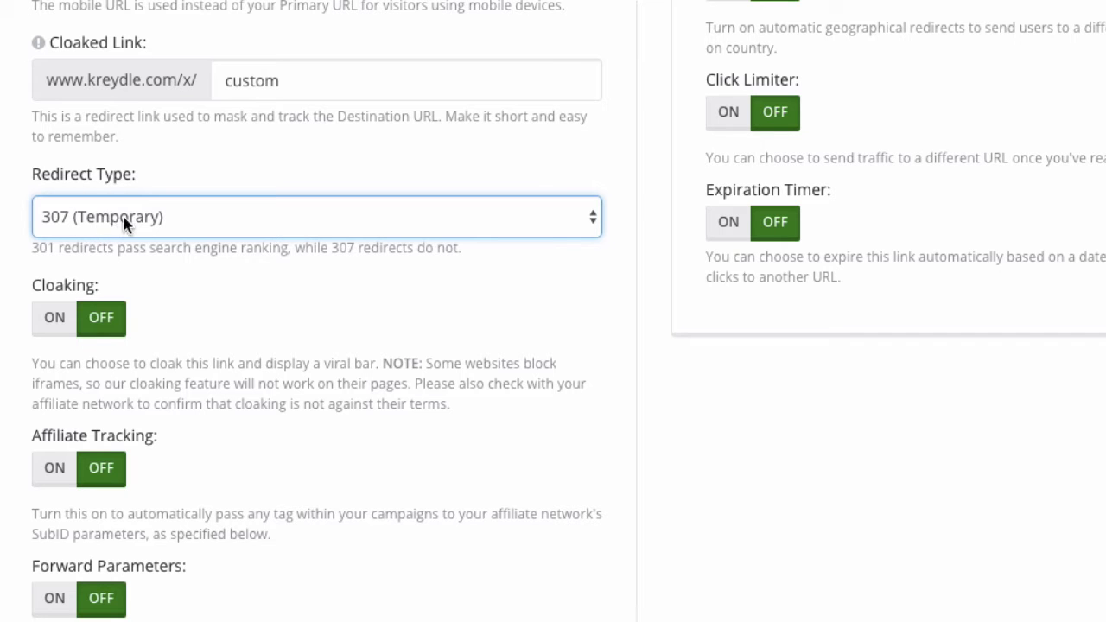
{"action": "left_click", "coordinate": [0, 286]}
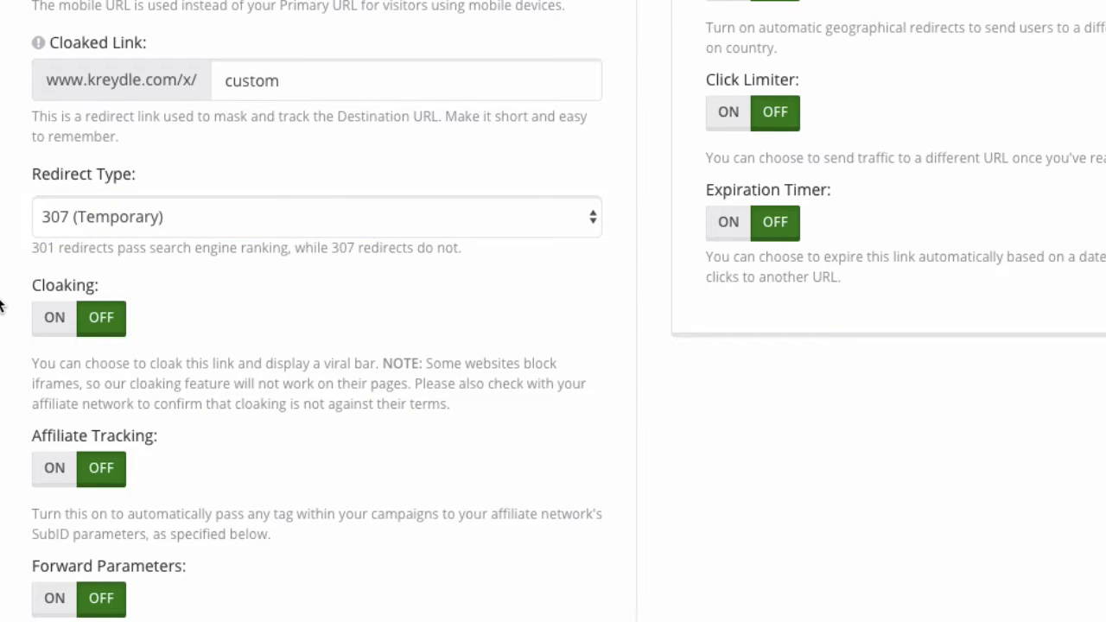
Turn on cloaking for the tracking link
{"action": "scroll", "coordinate": [1, 305], "scroll_direction": "down", "scroll_amount": 3}
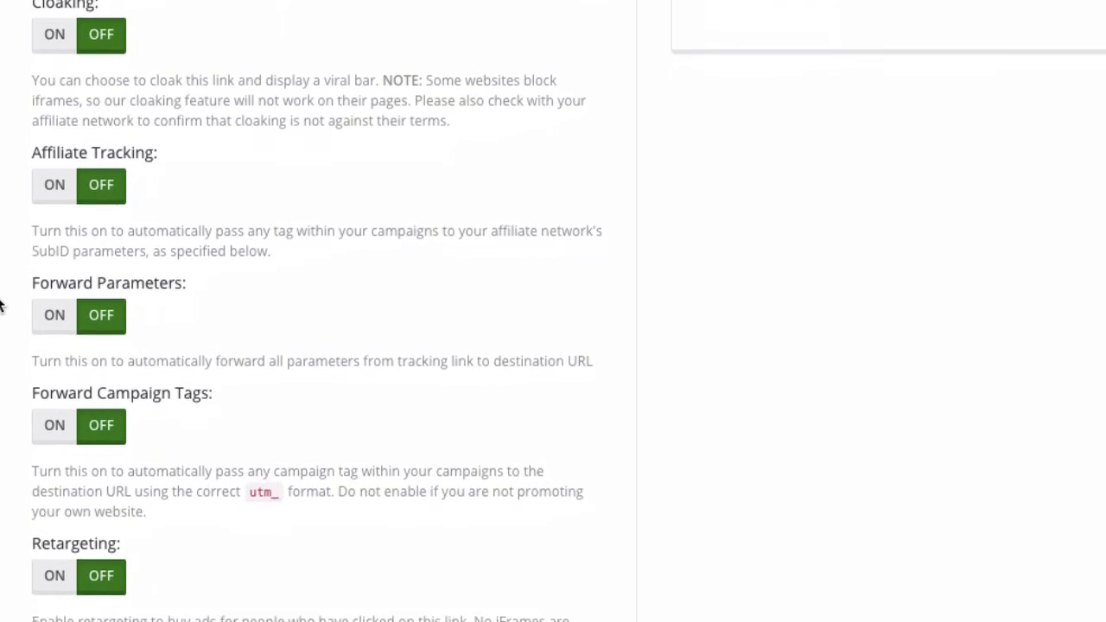
{"action": "scroll", "coordinate": [1, 306], "scroll_direction": "down", "scroll_amount": 1}
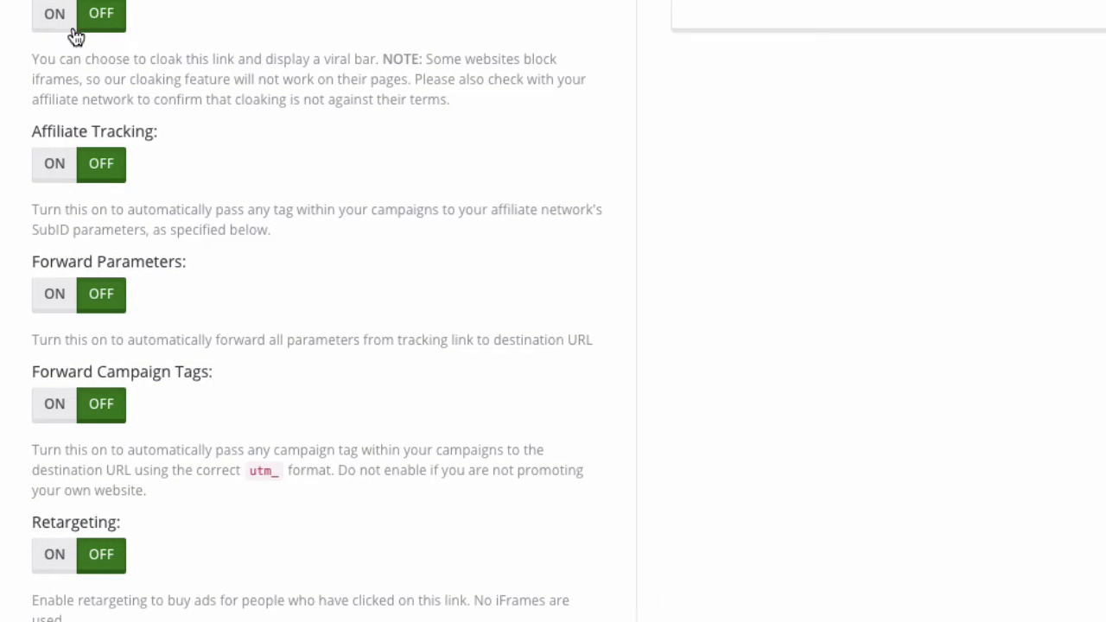
{"action": "scroll", "coordinate": [49, 106], "scroll_direction": "up", "scroll_amount": 1}
{"action": "left_click", "coordinate": [53, 121]}
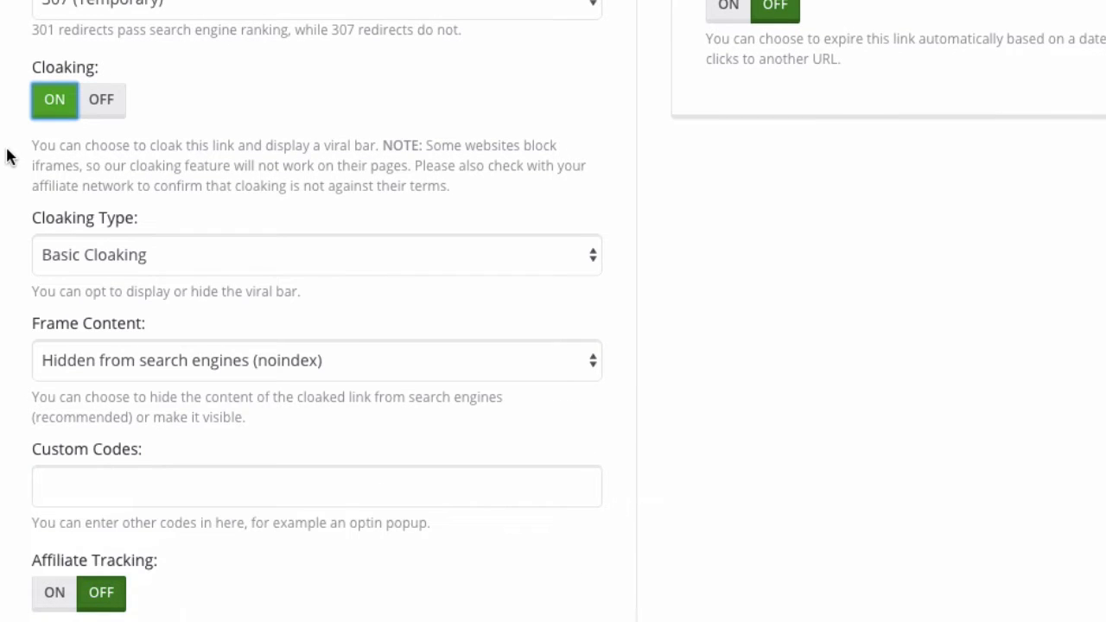
{"action": "scroll", "coordinate": [8, 156], "scroll_direction": "up", "scroll_amount": 6}
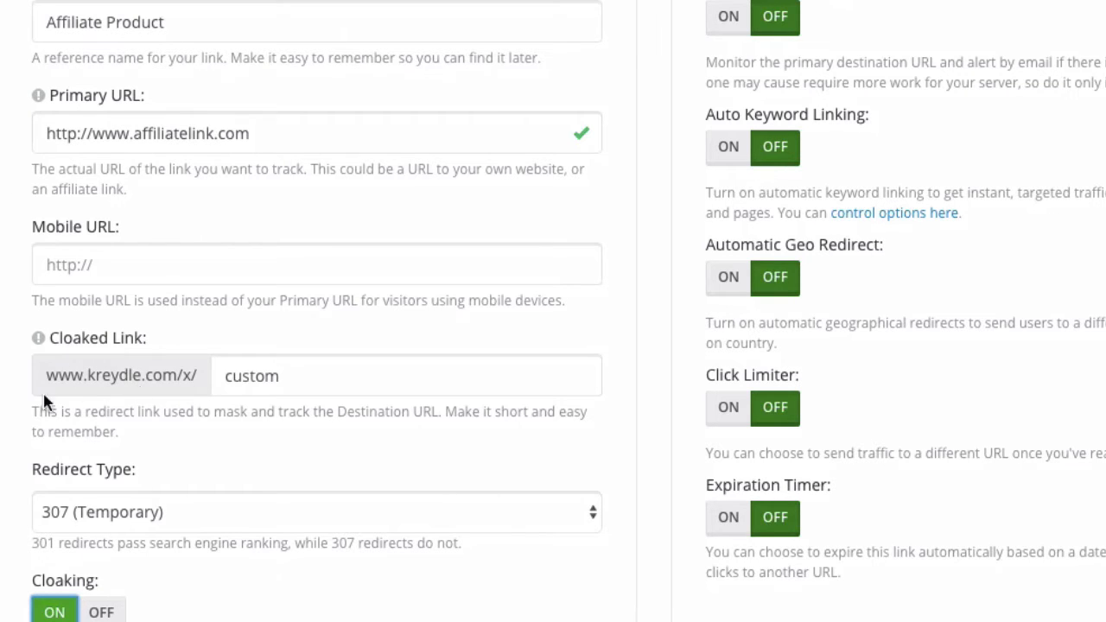
{"action": "scroll", "coordinate": [4, 495], "scroll_direction": "down", "scroll_amount": 6}
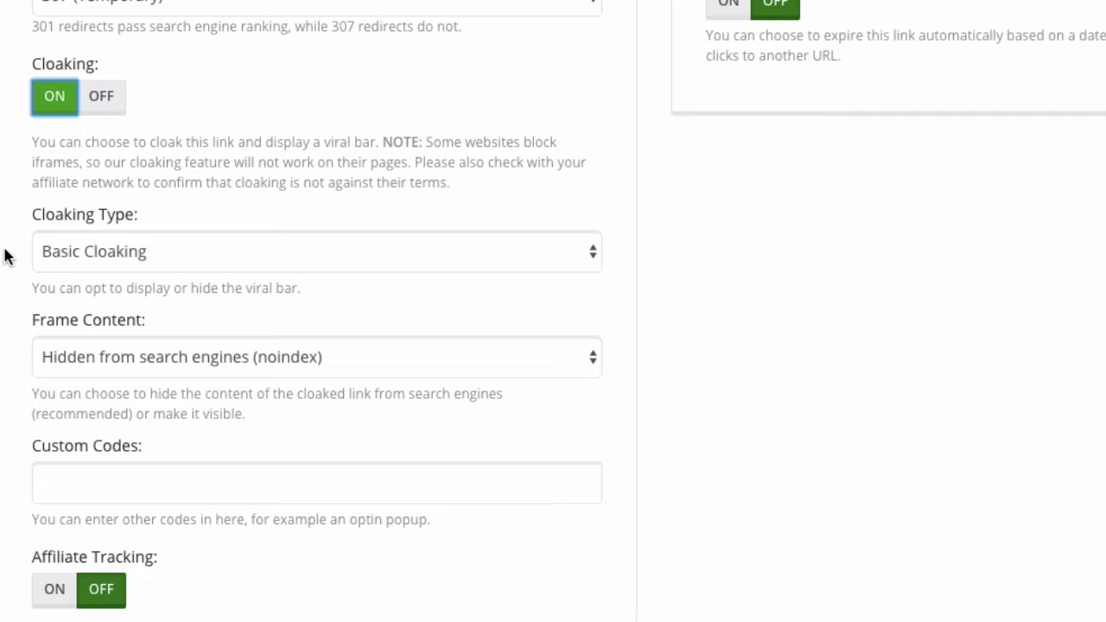
{"action": "scroll", "coordinate": [5, 257], "scroll_direction": "up", "scroll_amount": 1}
{"action": "scroll", "coordinate": [4, 257], "scroll_direction": "up", "scroll_amount": 3}
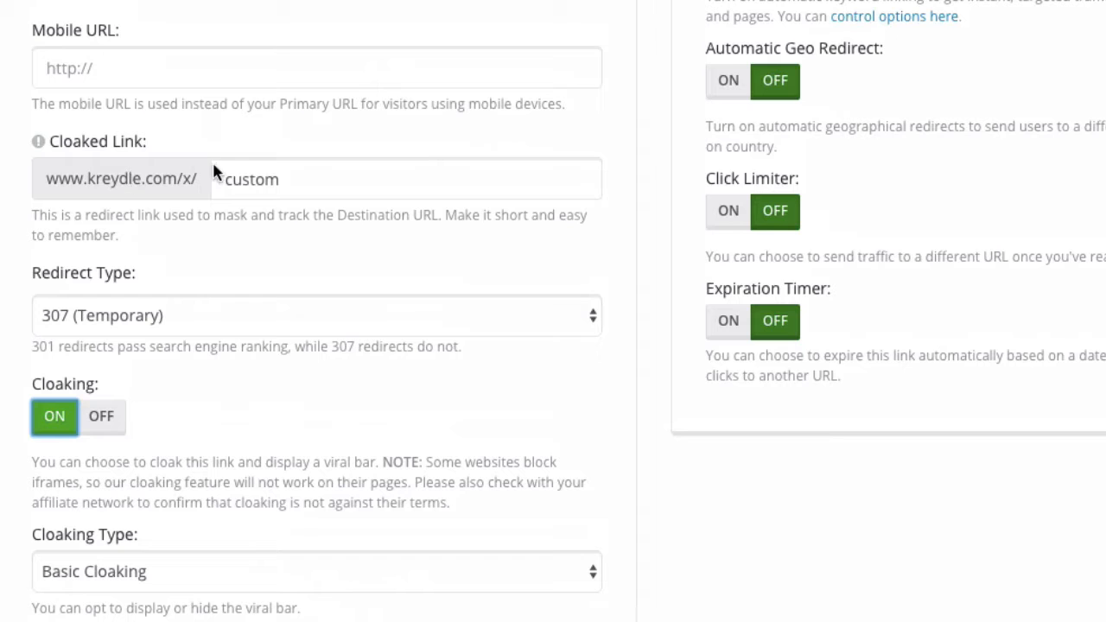
{"action": "scroll", "coordinate": [3, 363], "scroll_direction": "down", "scroll_amount": 5}
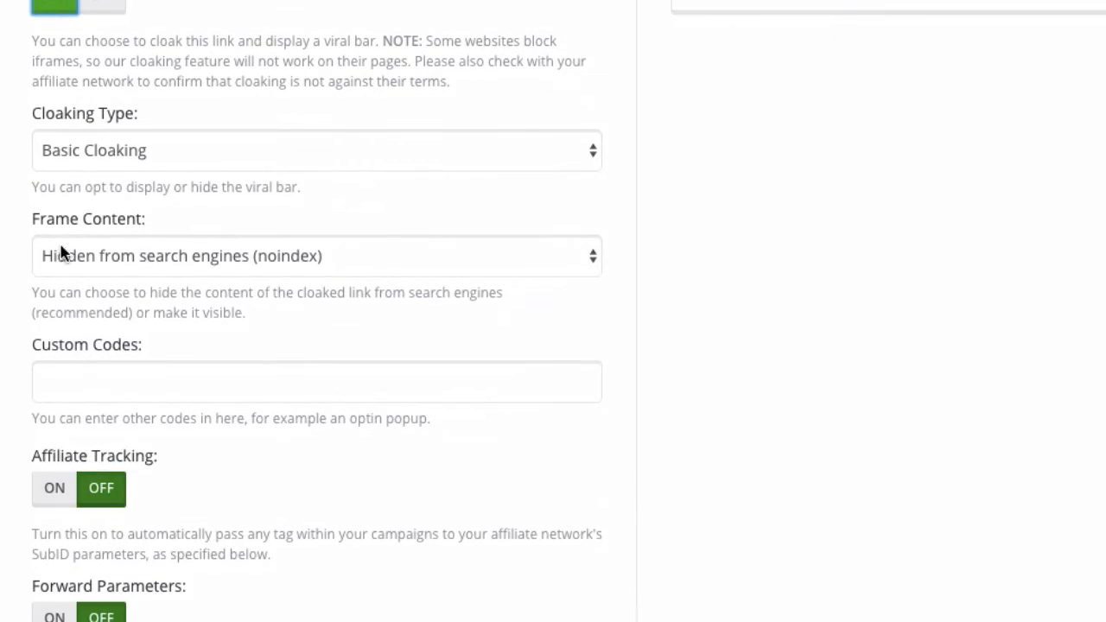
Set the cloaking type to Cloaking with Viral Bar and check the available bar positions, keeping Page Top
{"action": "left_click", "coordinate": [121, 154]}
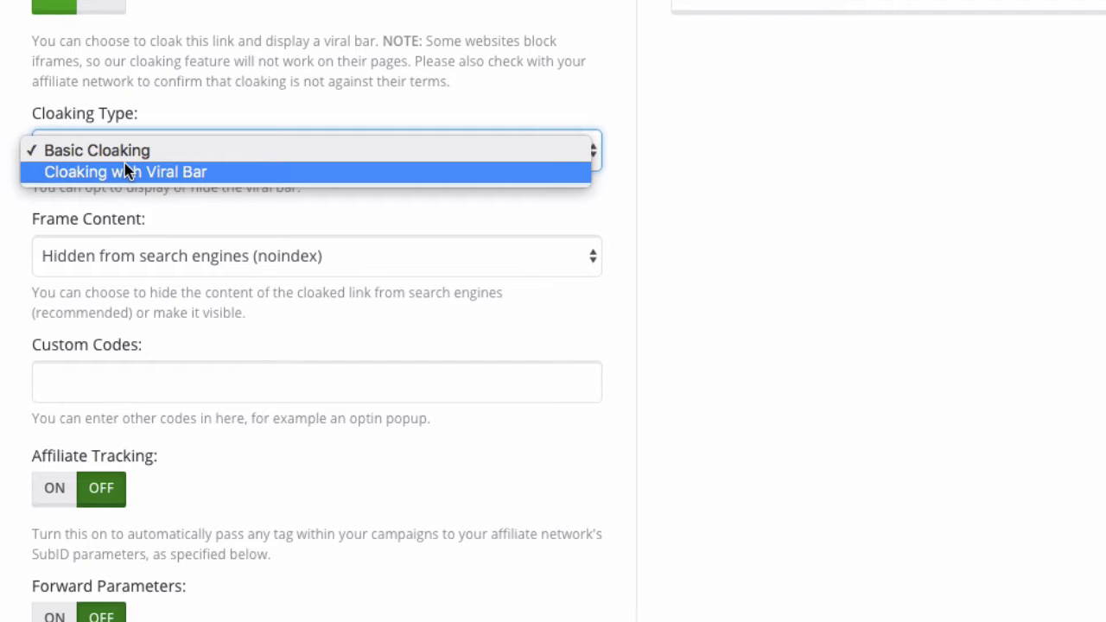
{"action": "left_click", "coordinate": [2, 193]}
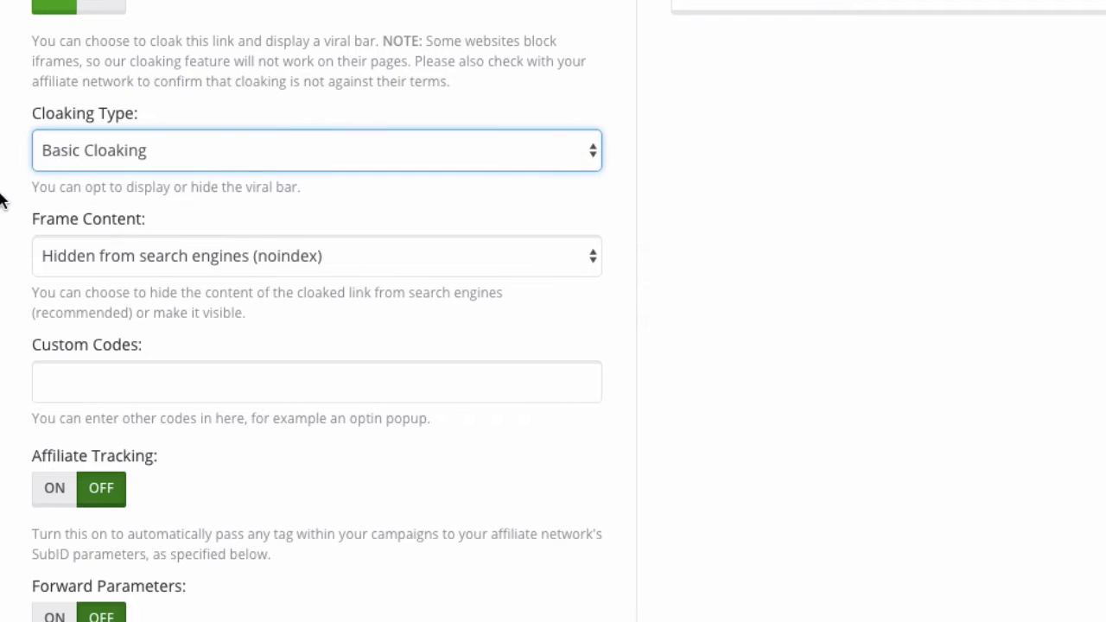
{"action": "left_click", "coordinate": [101, 149]}
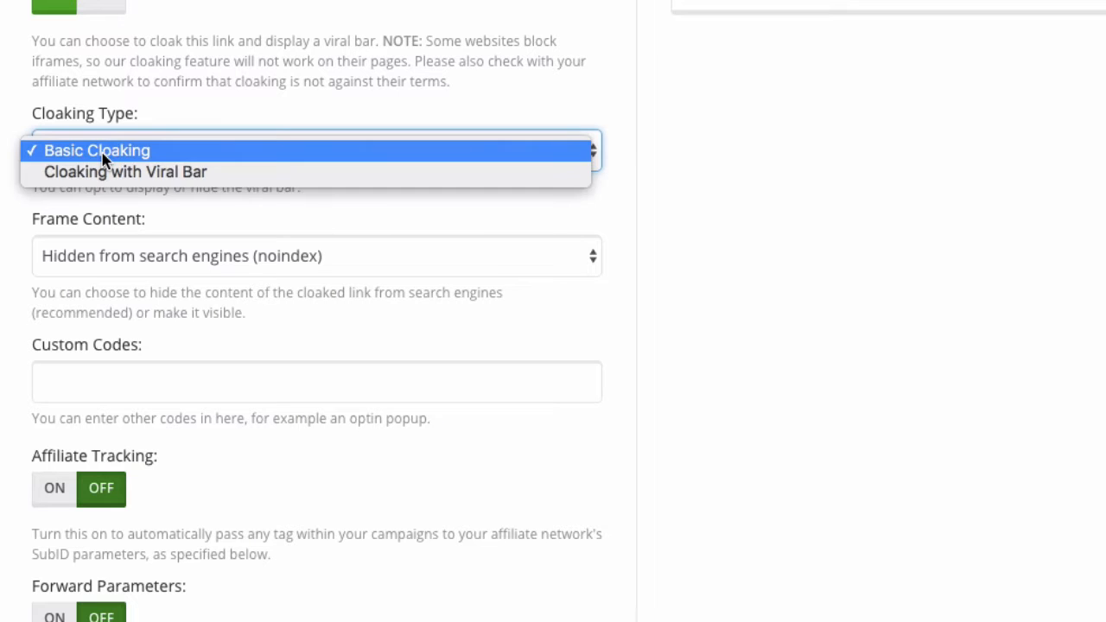
{"action": "left_click", "coordinate": [103, 170]}
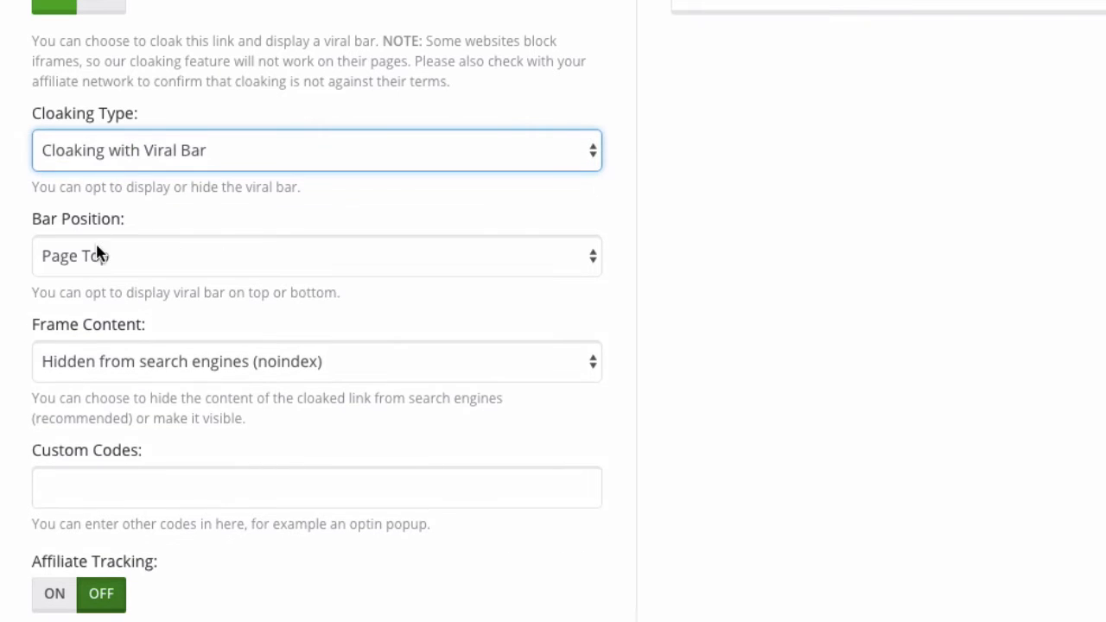
{"action": "left_click", "coordinate": [97, 258]}
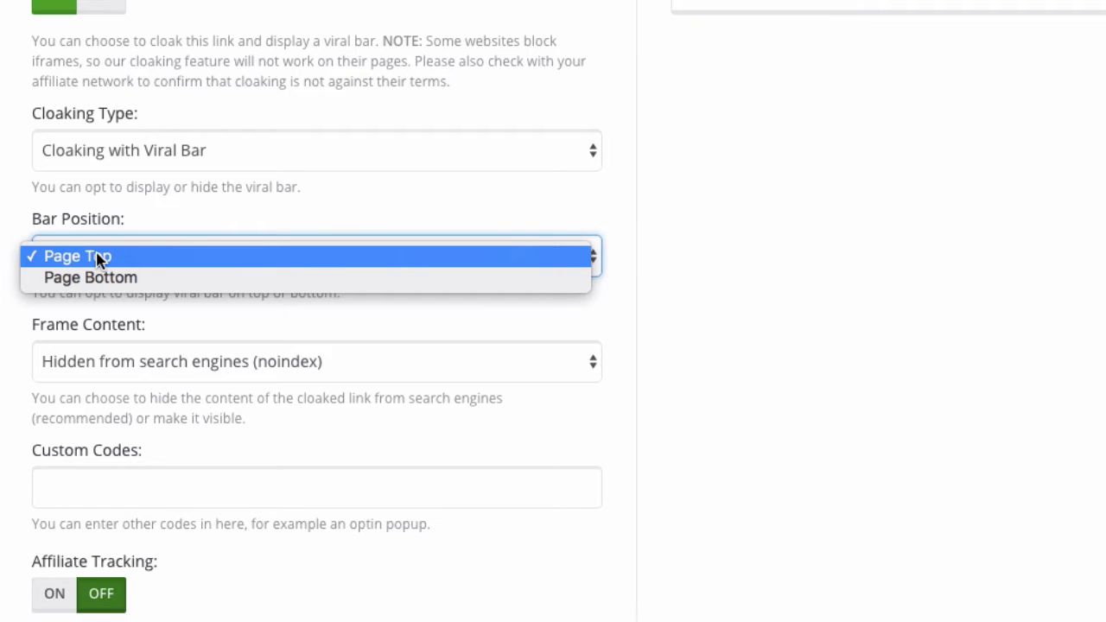
{"action": "left_click", "coordinate": [5, 306]}
Set the cloaked link's frame content to Visible to search engines (index)
{"action": "scroll", "coordinate": [6, 306], "scroll_direction": "down", "scroll_amount": 3}
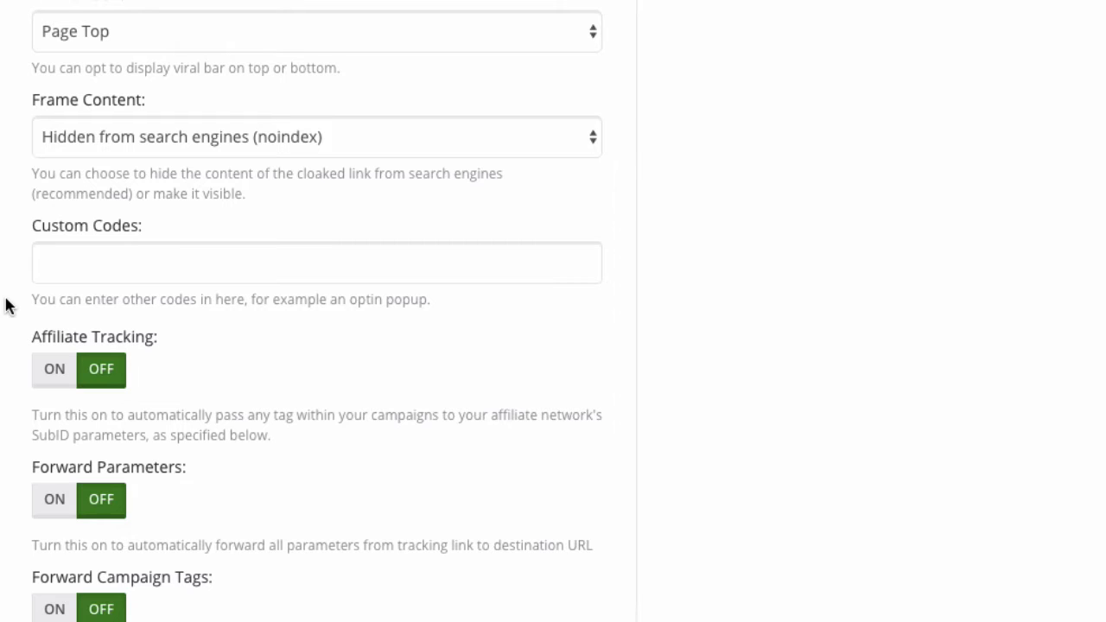
{"action": "left_click", "coordinate": [121, 136]}
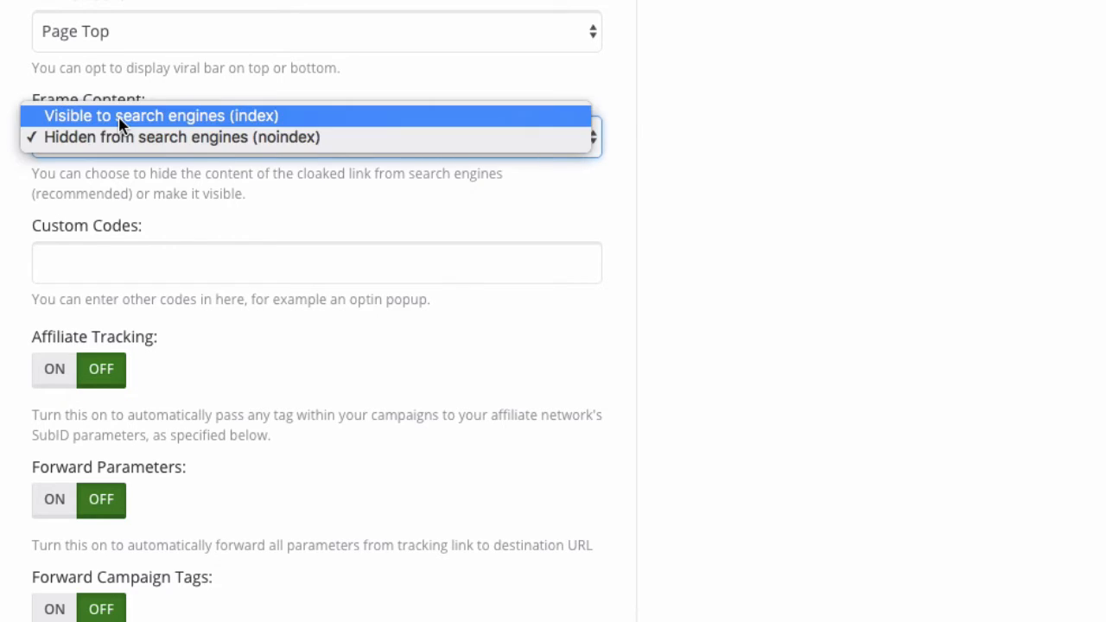
{"action": "left_click", "coordinate": [119, 125]}
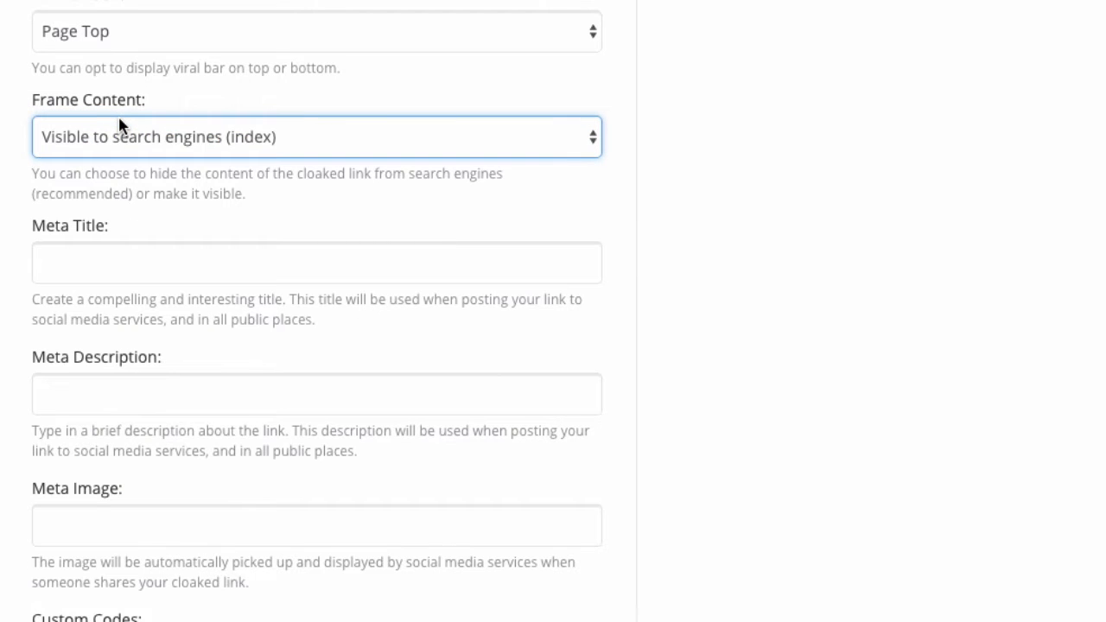
{"action": "left_click", "coordinate": [12, 217]}
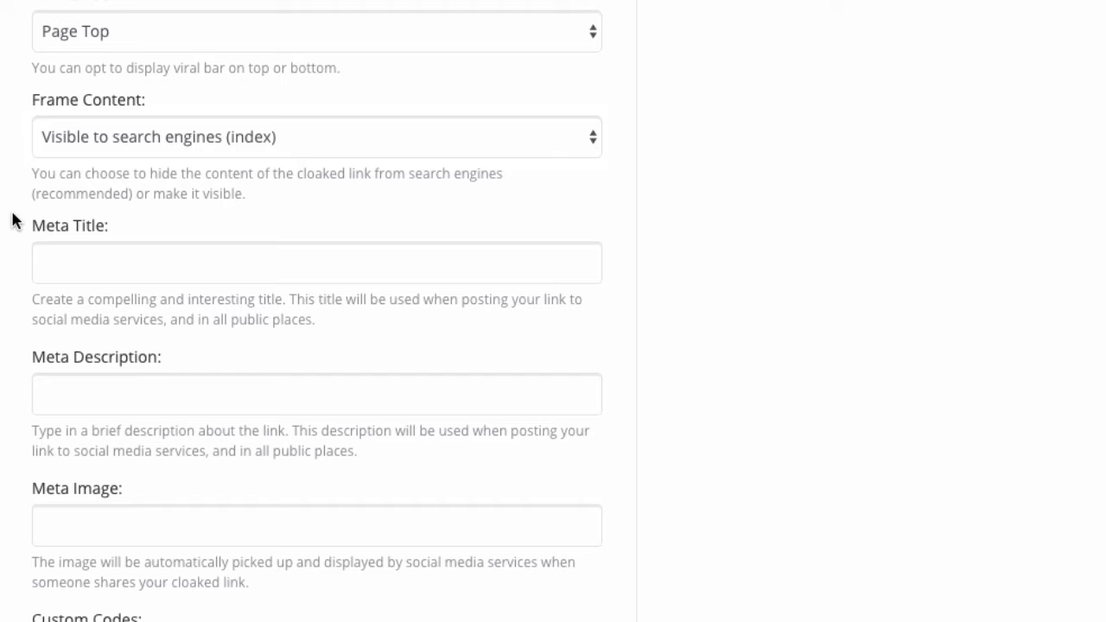
Look over the meta title, meta description and meta image fields without filling them in
{"action": "left_click", "coordinate": [77, 255]}
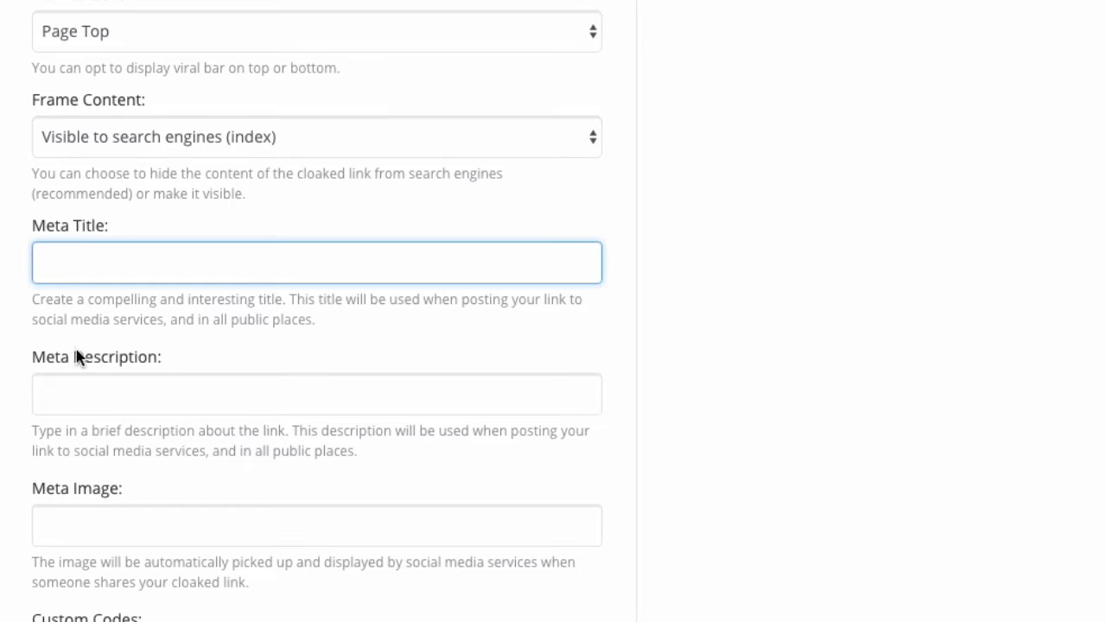
{"action": "left_click", "coordinate": [77, 387]}
{"action": "left_click", "coordinate": [77, 517]}
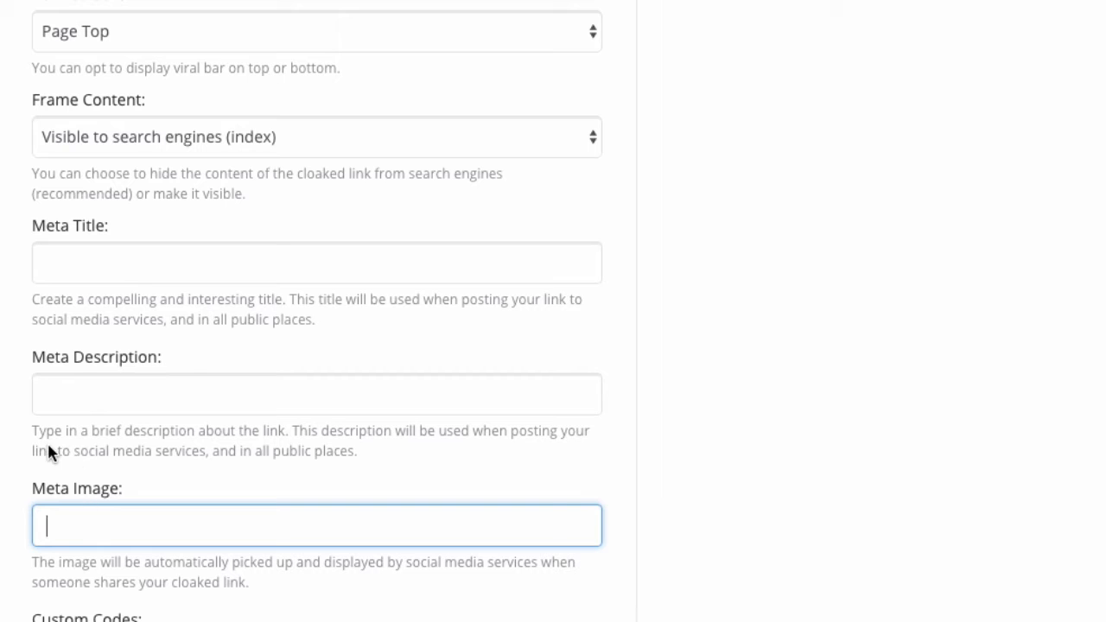
{"action": "left_click", "coordinate": [2, 484]}
Turn on affiliate tracking and consult the chart and list of SubID formats for the affiliate networks
{"action": "scroll", "coordinate": [1, 598], "scroll_direction": "down", "scroll_amount": 7}
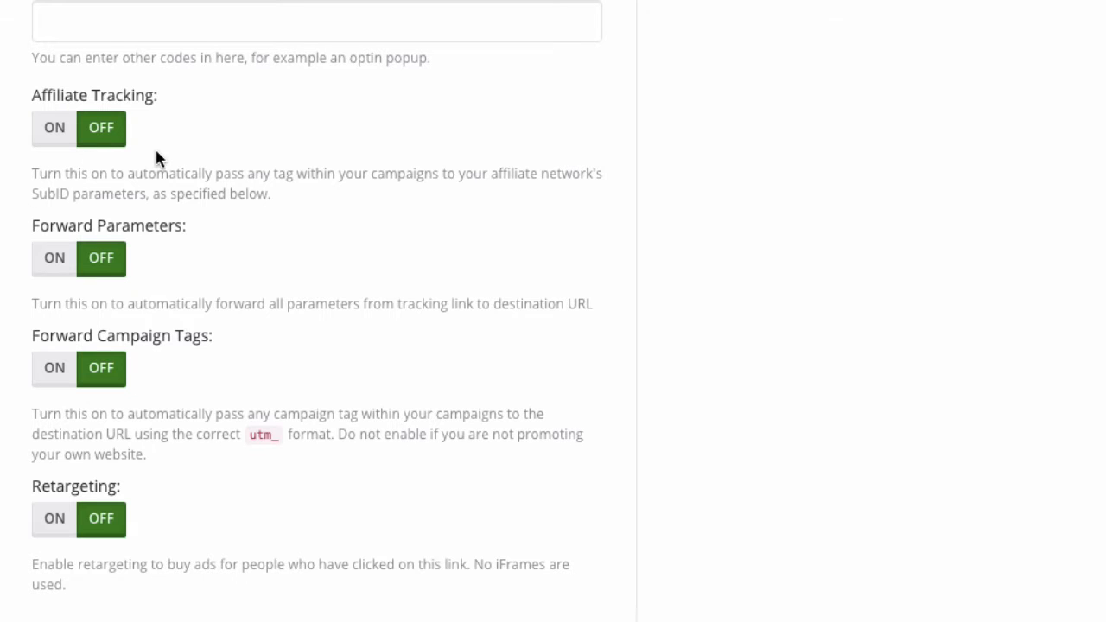
{"action": "left_click", "coordinate": [66, 138]}
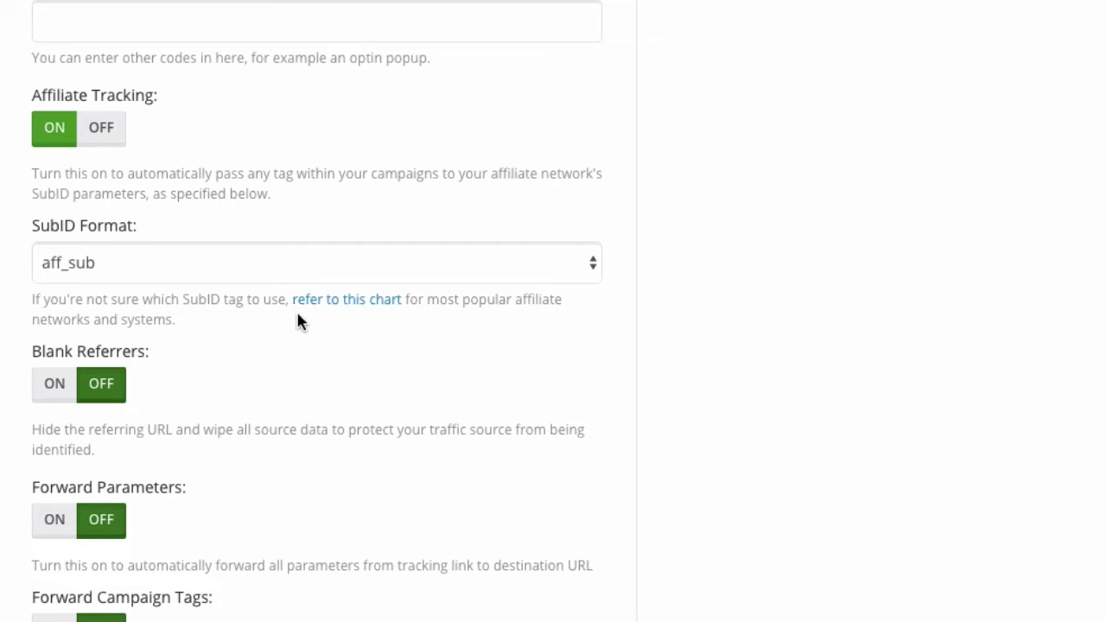
{"action": "left_click", "coordinate": [348, 300]}
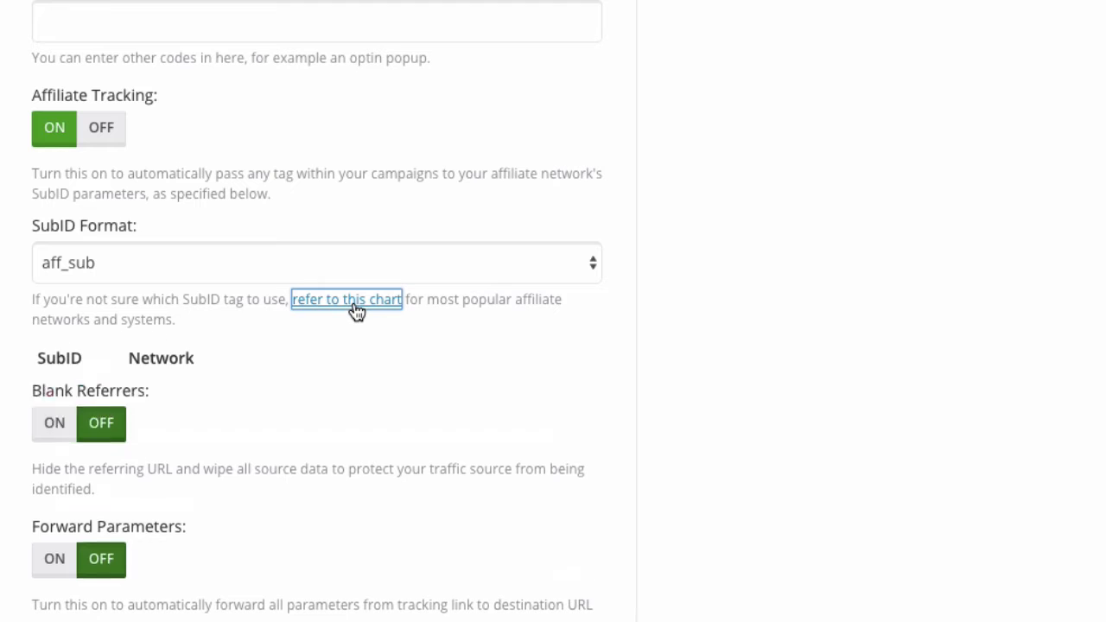
{"action": "scroll", "coordinate": [225, 443], "scroll_direction": "down", "scroll_amount": 1}
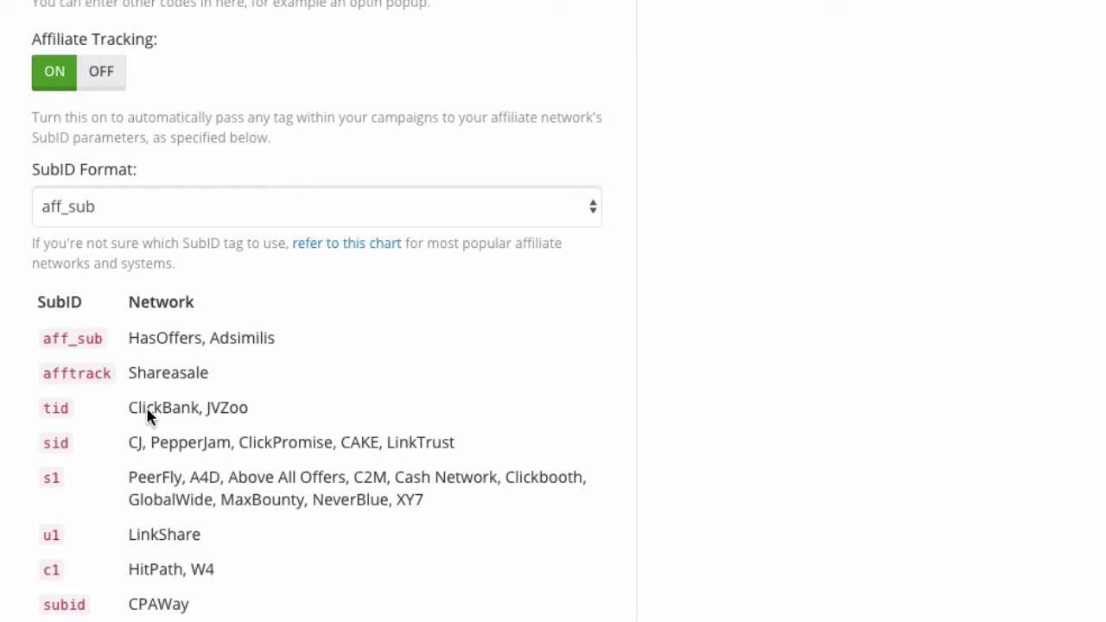
{"action": "left_click", "coordinate": [129, 206]}
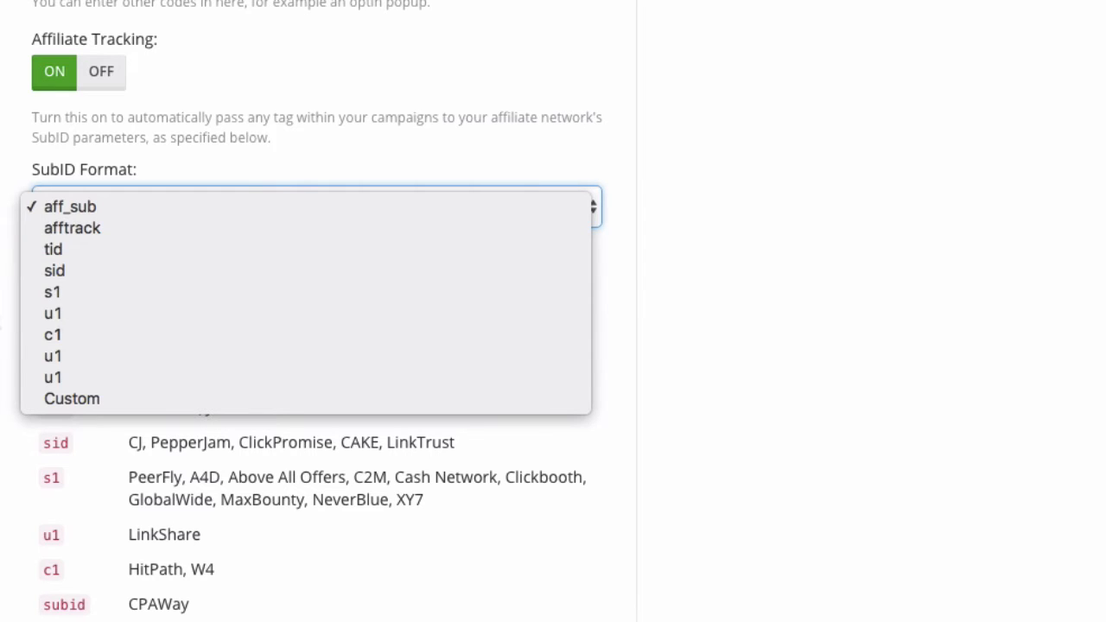
{"action": "left_click", "coordinate": [2, 327]}
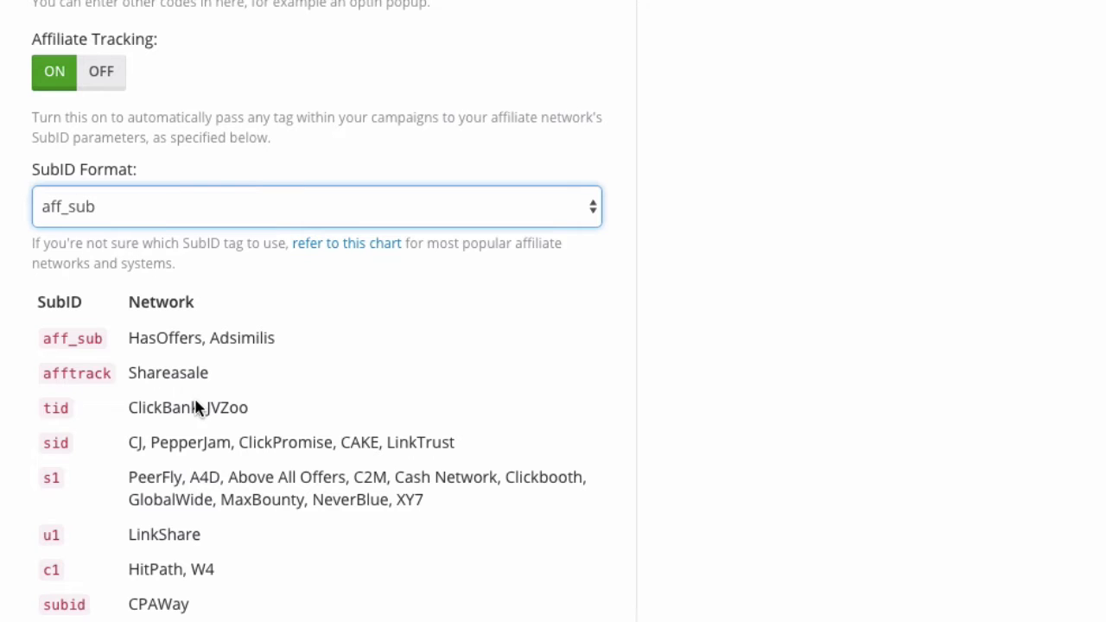
Set the SubID format to Custom, hide the network chart and enter "affclick" as the custom SubID
{"action": "left_click", "coordinate": [147, 219]}
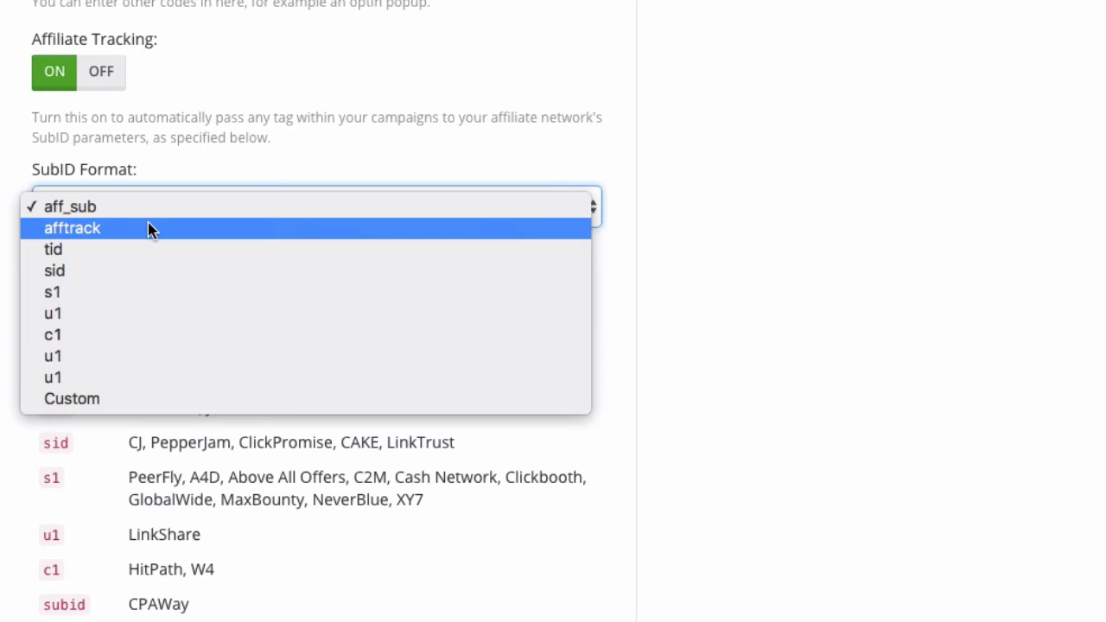
{"action": "left_click", "coordinate": [108, 400]}
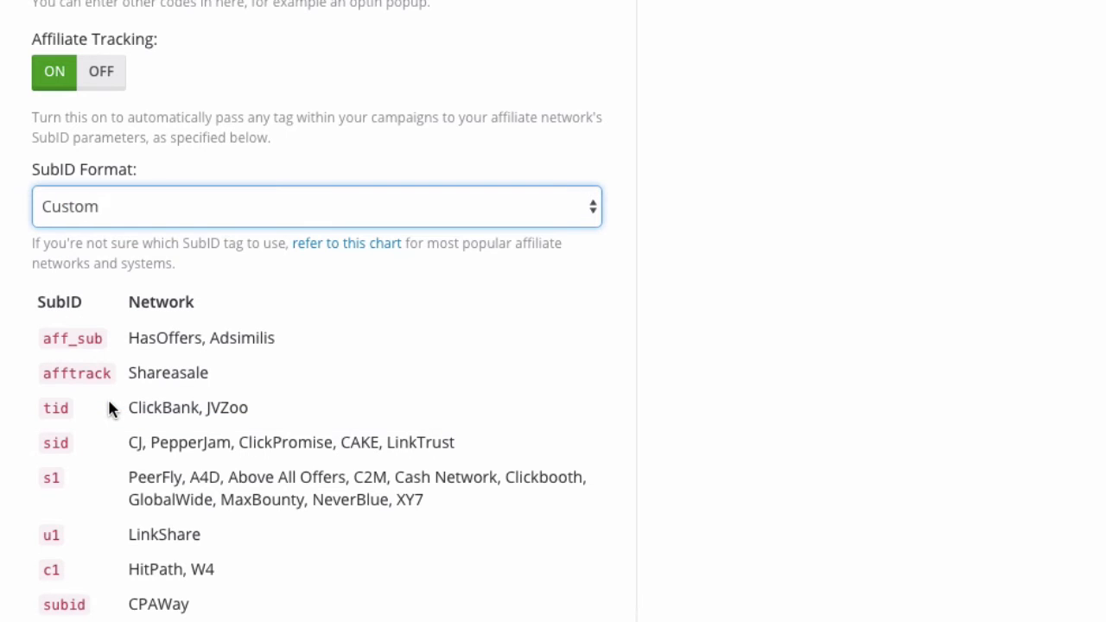
{"action": "left_click", "coordinate": [339, 243]}
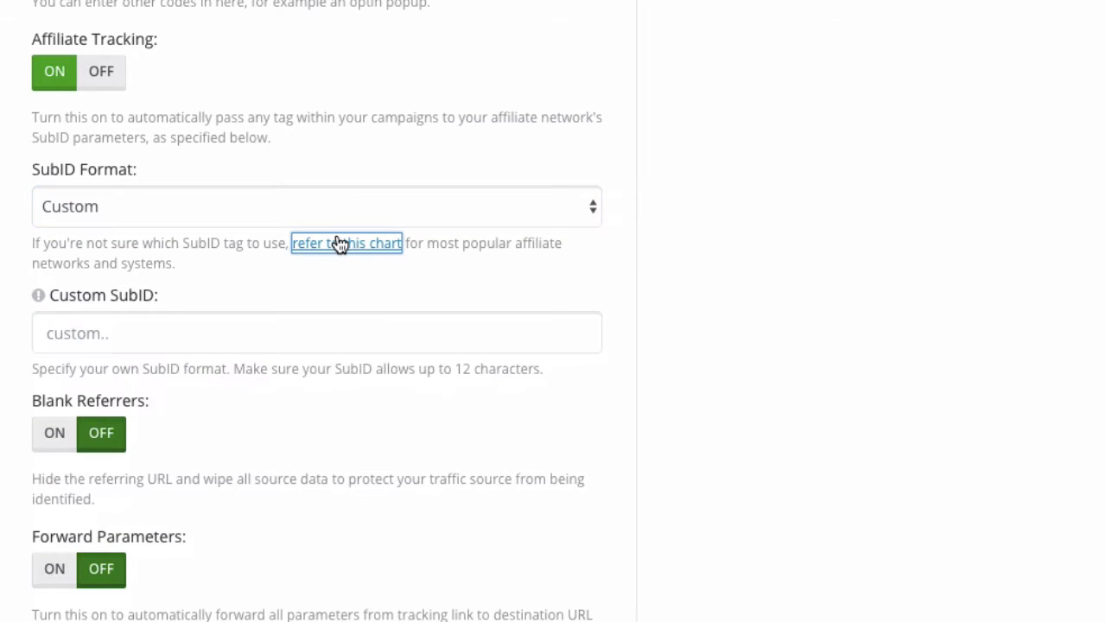
{"action": "left_click", "coordinate": [89, 331]}
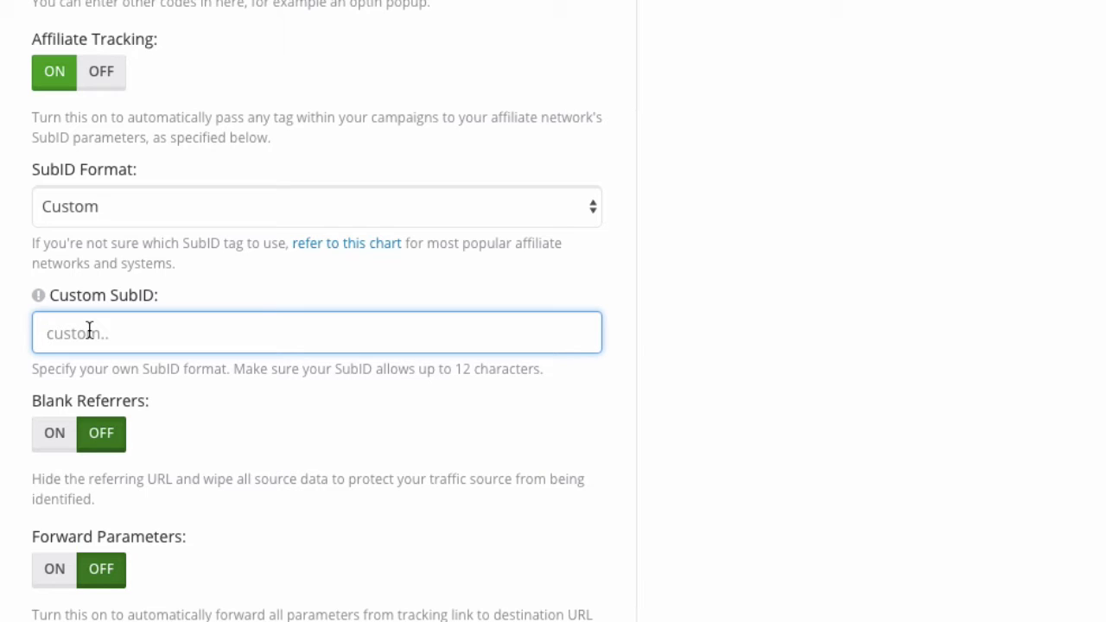
{"action": "type", "text": "affclick"}
{"action": "left_click", "coordinate": [43, 333]}
{"action": "left_click", "coordinate": [198, 464]}
Switch affiliate tracking off and back on to check which settings depend on it
{"action": "scroll", "coordinate": [198, 464], "scroll_direction": "down", "scroll_amount": 3}
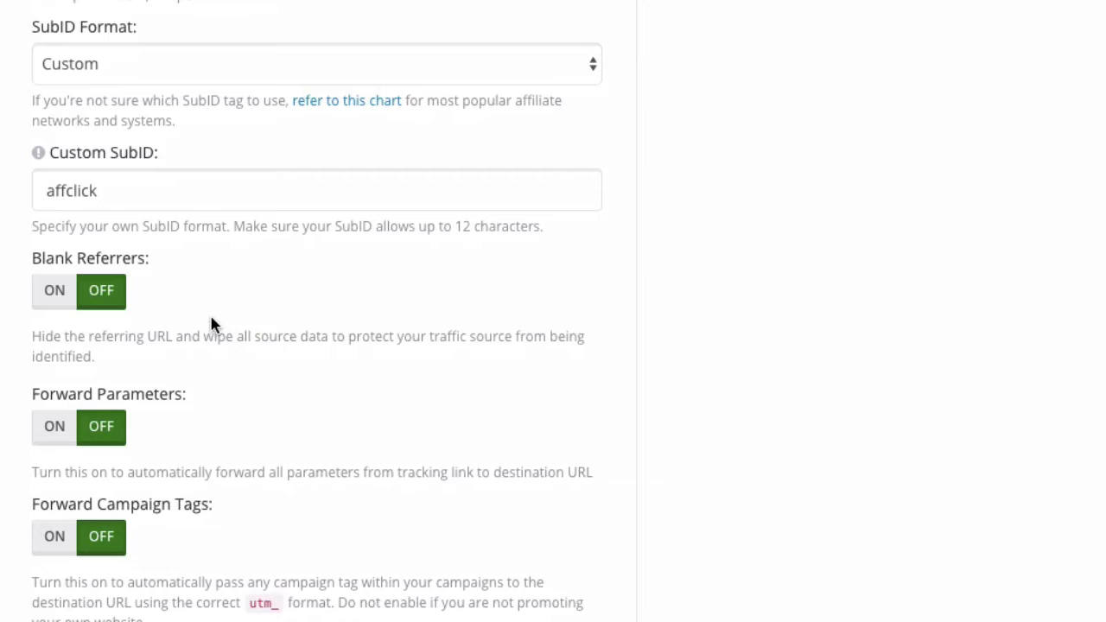
{"action": "scroll", "coordinate": [211, 324], "scroll_direction": "up", "scroll_amount": 3}
{"action": "left_click", "coordinate": [100, 78]}
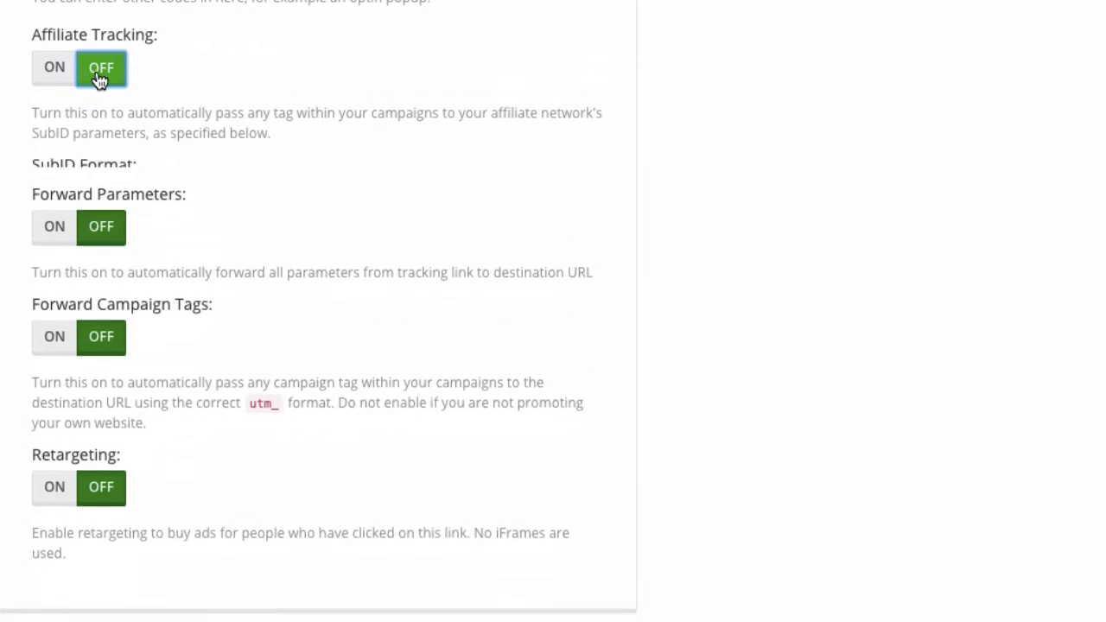
{"action": "left_click", "coordinate": [54, 66]}
{"action": "scroll", "coordinate": [13, 419], "scroll_direction": "down", "scroll_amount": 1}
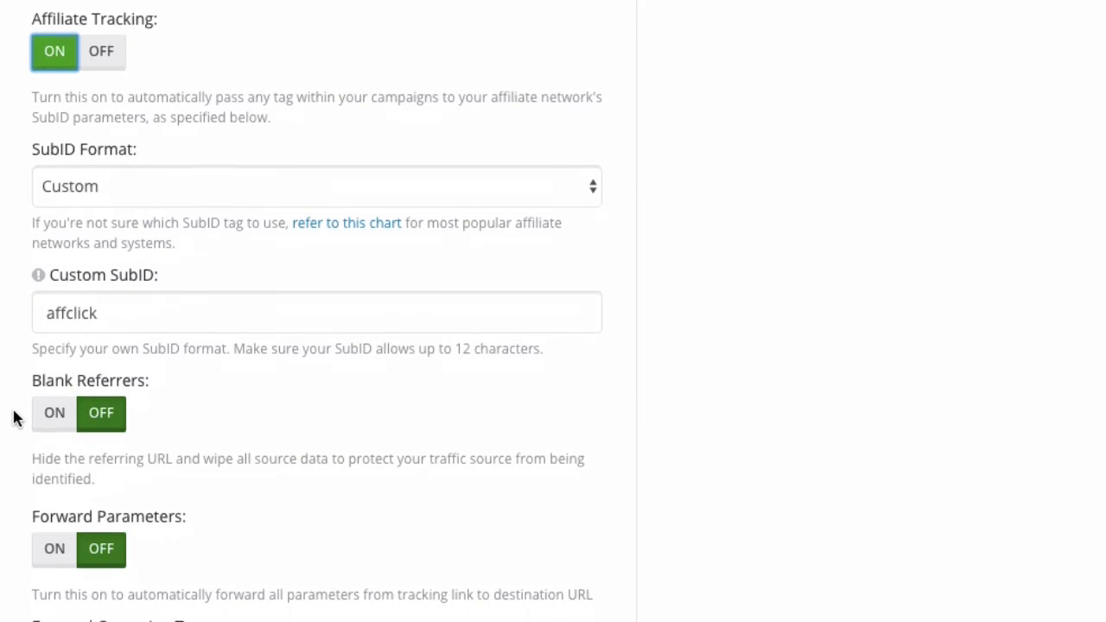
Turn blank referrers on and back off for the tracking link
{"action": "scroll", "coordinate": [13, 418], "scroll_direction": "down", "scroll_amount": 3}
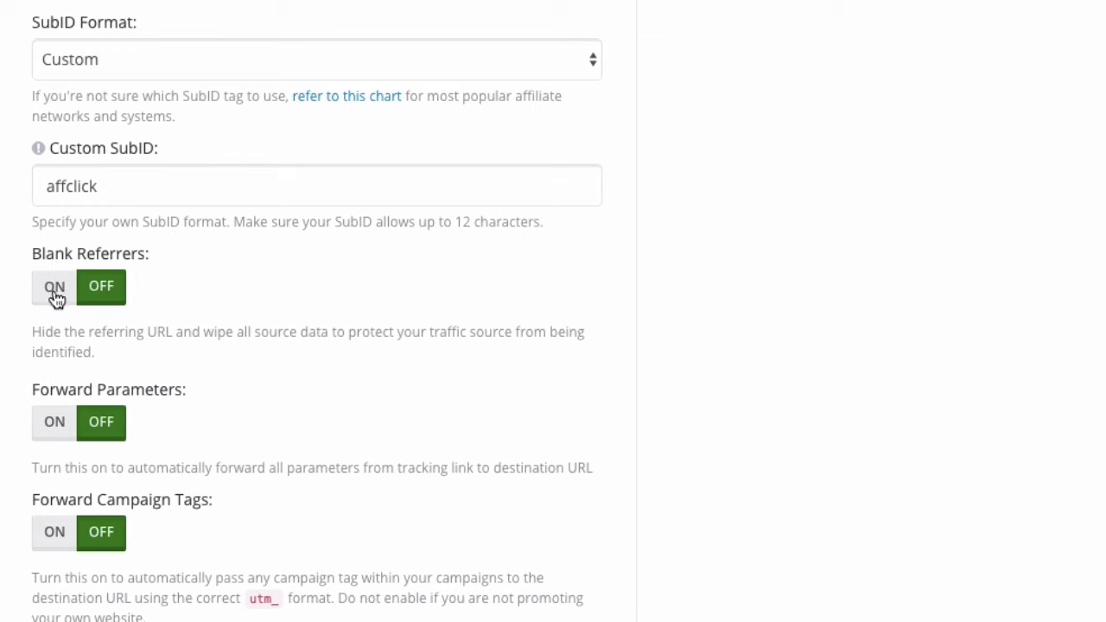
{"action": "left_click", "coordinate": [54, 298]}
{"action": "left_click", "coordinate": [101, 298]}
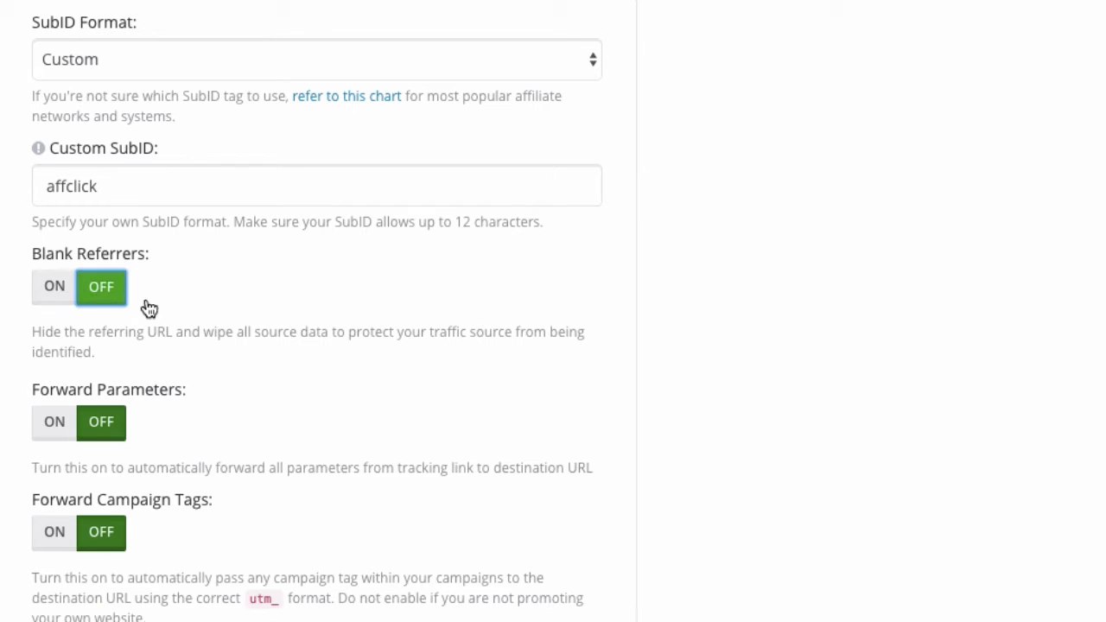
Append the example parameter "?cuspara=" to the cloaked link ending "custom", then remove it again
{"action": "scroll", "coordinate": [220, 407], "scroll_direction": "down", "scroll_amount": 2}
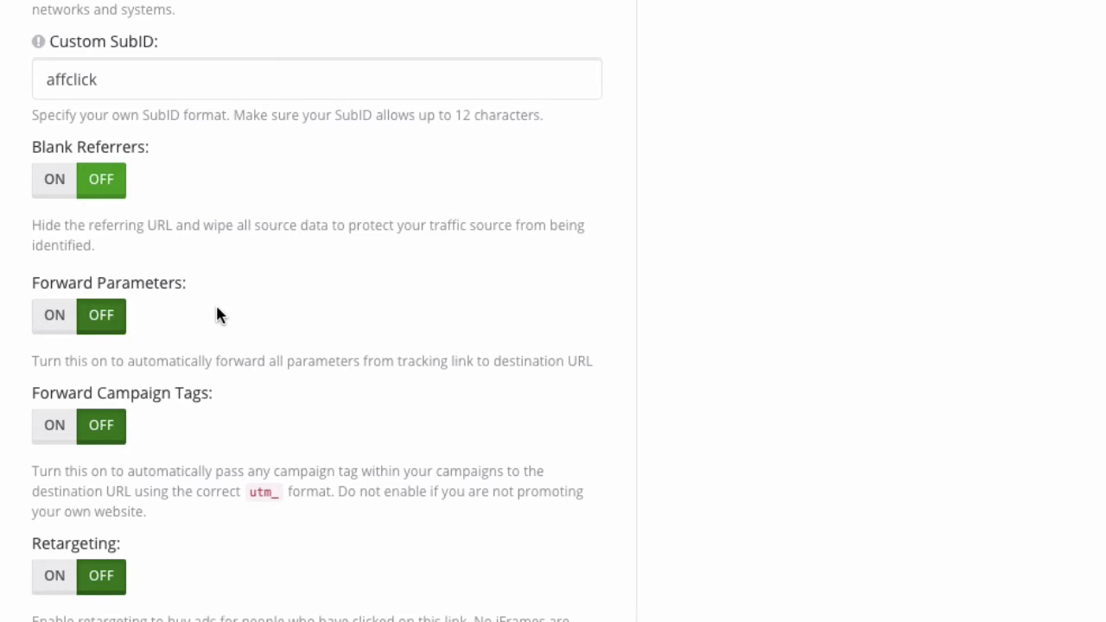
{"action": "scroll", "coordinate": [216, 309], "scroll_direction": "up", "scroll_amount": 20}
{"action": "scroll", "coordinate": [216, 309], "scroll_direction": "up", "scroll_amount": 3}
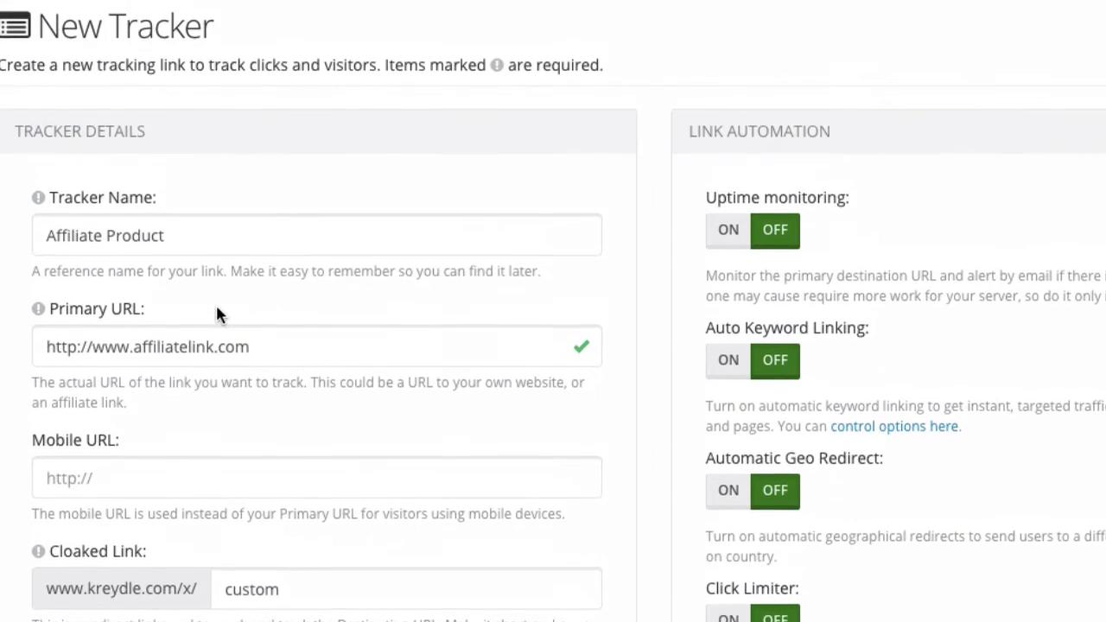
{"action": "scroll", "coordinate": [216, 312], "scroll_direction": "down", "scroll_amount": 4}
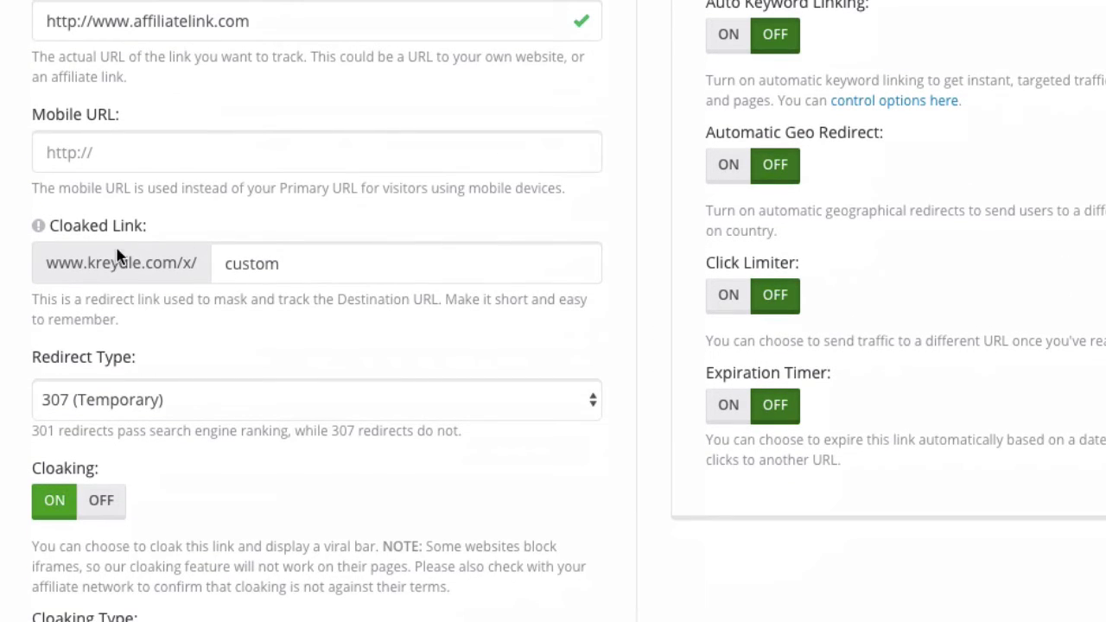
{"action": "left_click", "coordinate": [292, 269]}
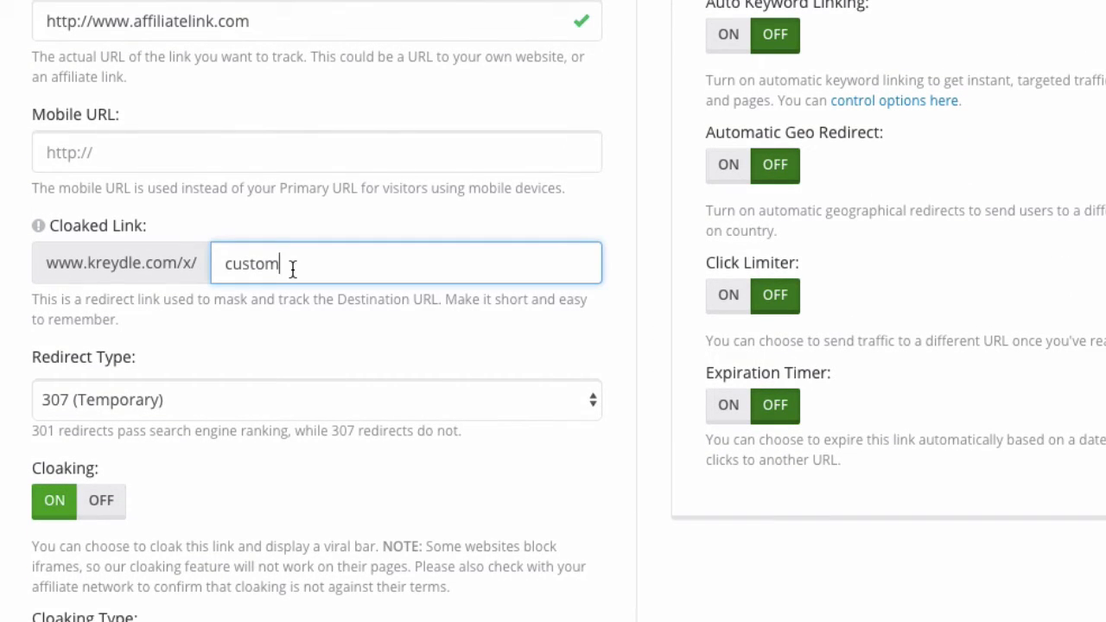
{"action": "type", "text": "?cuspara="}
{"action": "left_click_drag", "start_coordinate": [278, 264], "coordinate": [377, 264]}
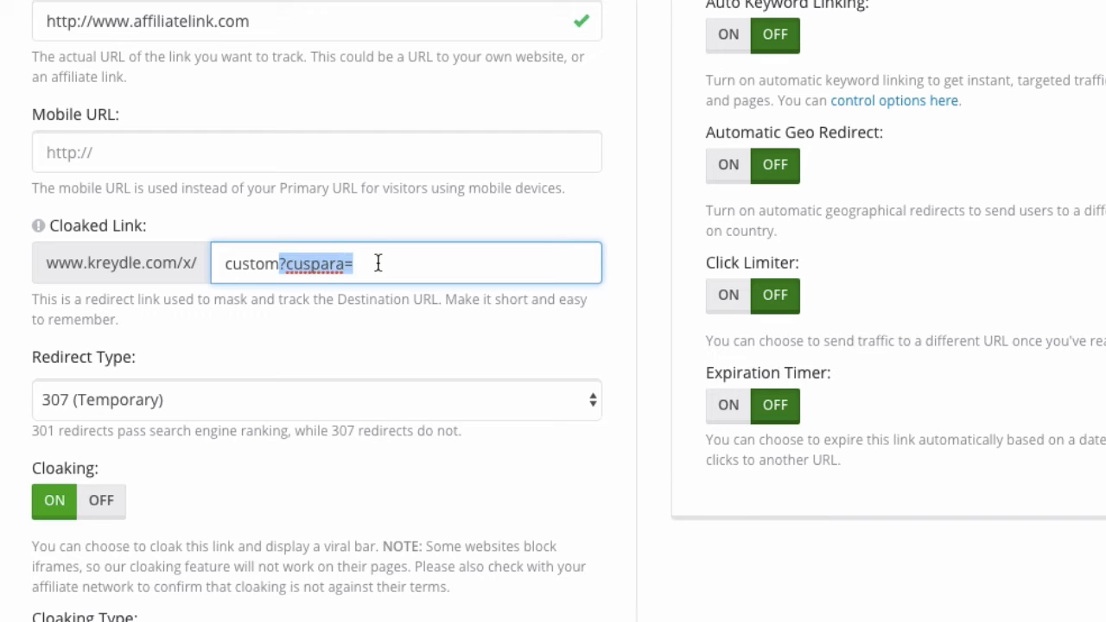
{"action": "key", "text": "BackSpace"}
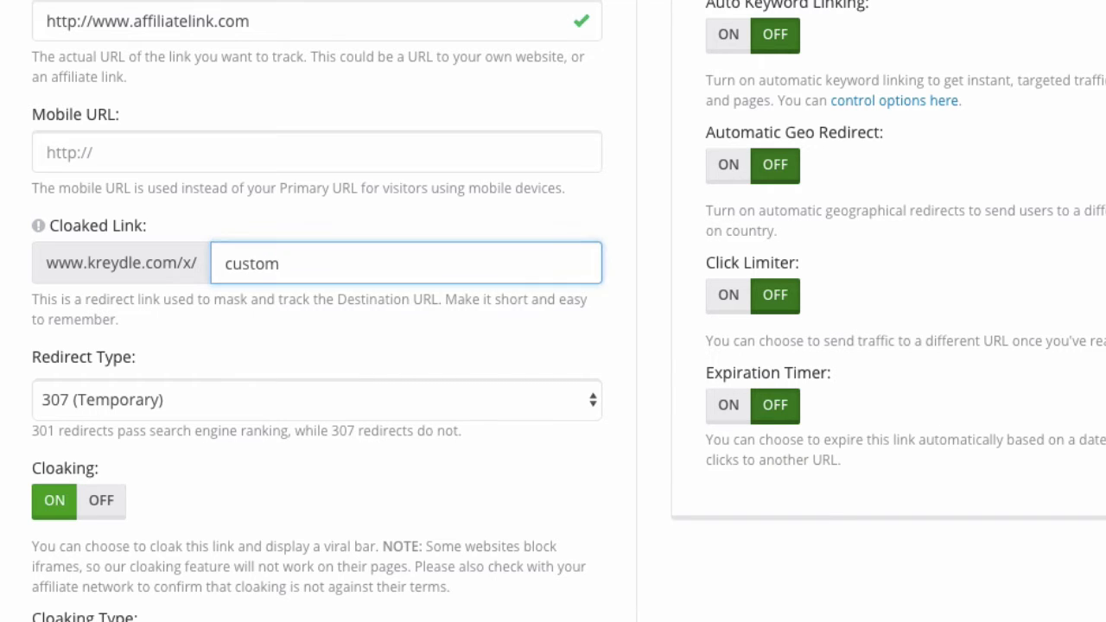
Review the Forward Parameters and Forward Campaign Tags options and their descriptions
{"action": "scroll", "coordinate": [316, 345], "scroll_direction": "down", "scroll_amount": 10}
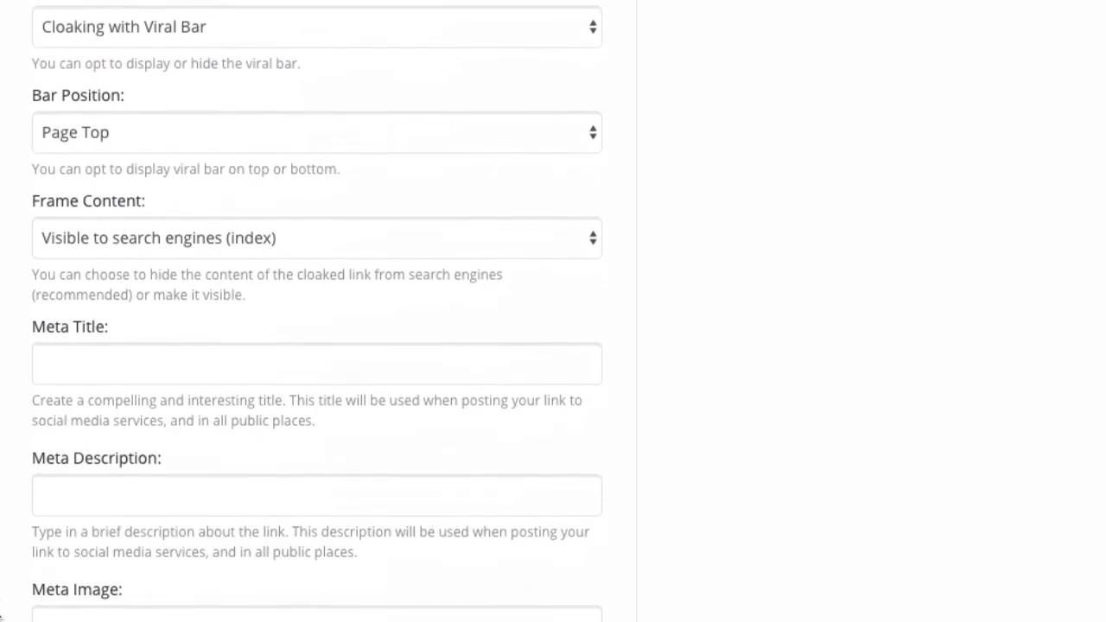
{"action": "scroll", "coordinate": [316, 346], "scroll_direction": "down", "scroll_amount": 10}
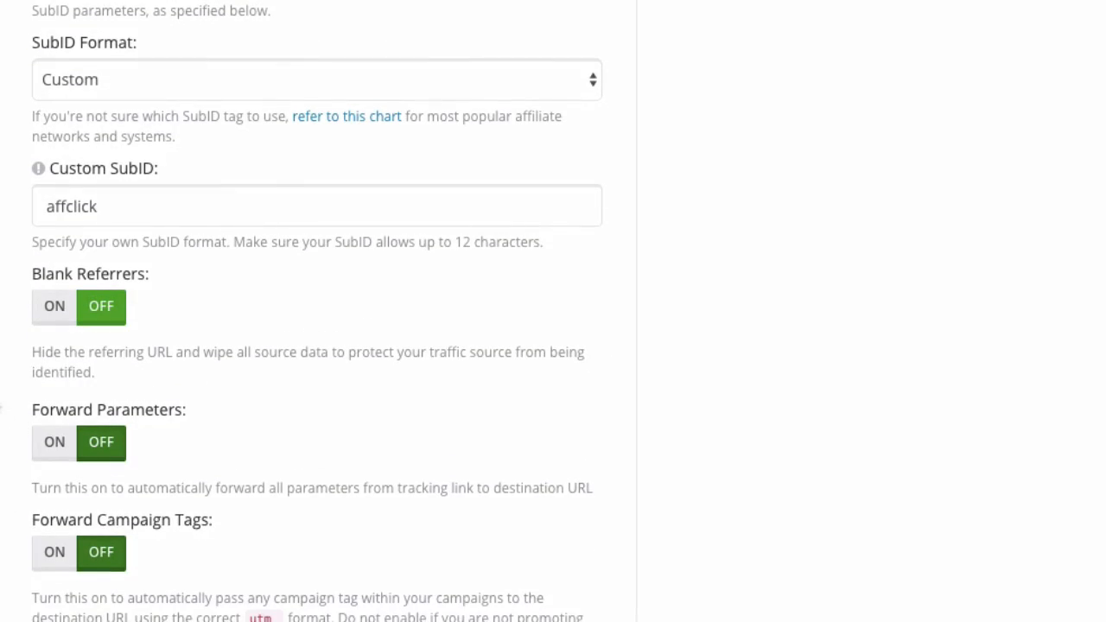
{"action": "scroll", "coordinate": [74, 308], "scroll_direction": "down", "scroll_amount": 2}
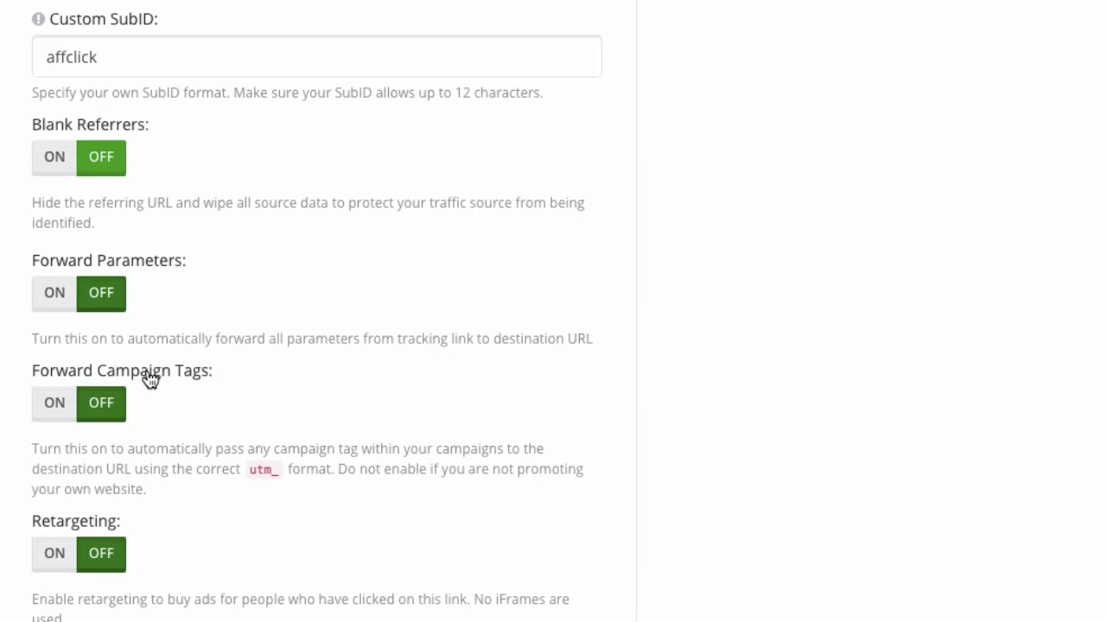
Turn on retargeting for the link and go through the Google AdWords, FaceBook Pixel, AdRoll, Perfect Audience and Retargeter code fields
{"action": "scroll", "coordinate": [160, 514], "scroll_direction": "down", "scroll_amount": 2}
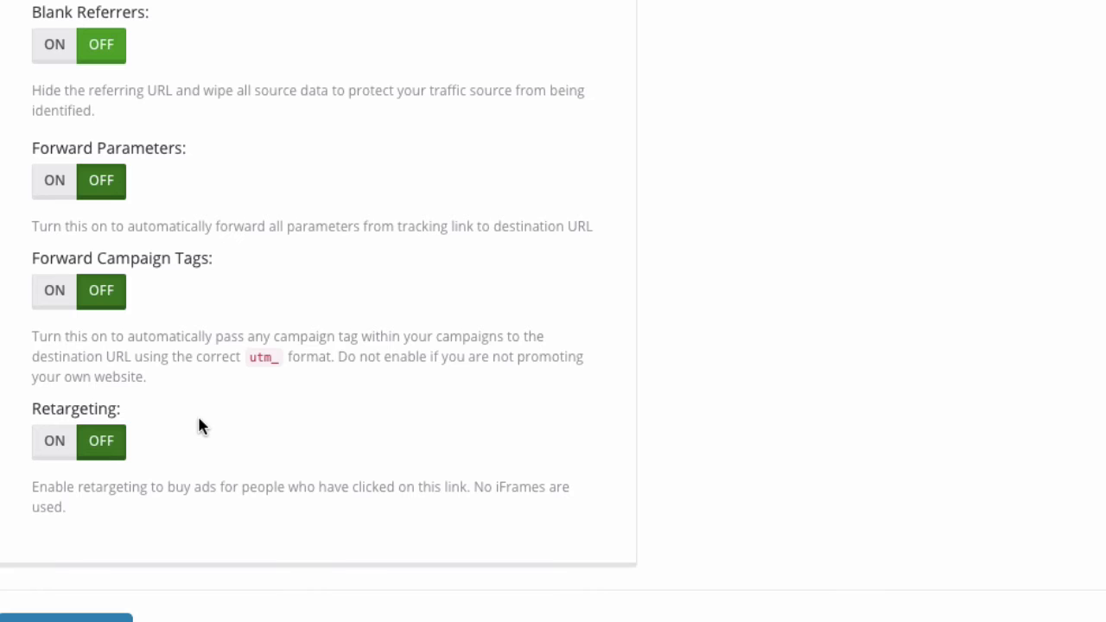
{"action": "left_click", "coordinate": [55, 443]}
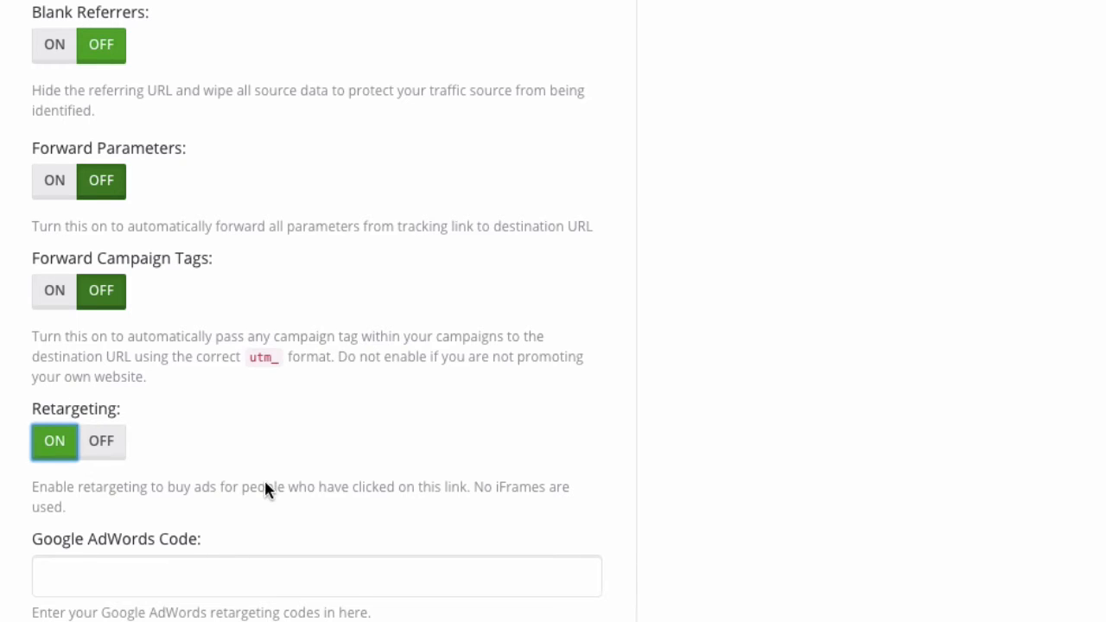
{"action": "scroll", "coordinate": [273, 490], "scroll_direction": "down", "scroll_amount": 3}
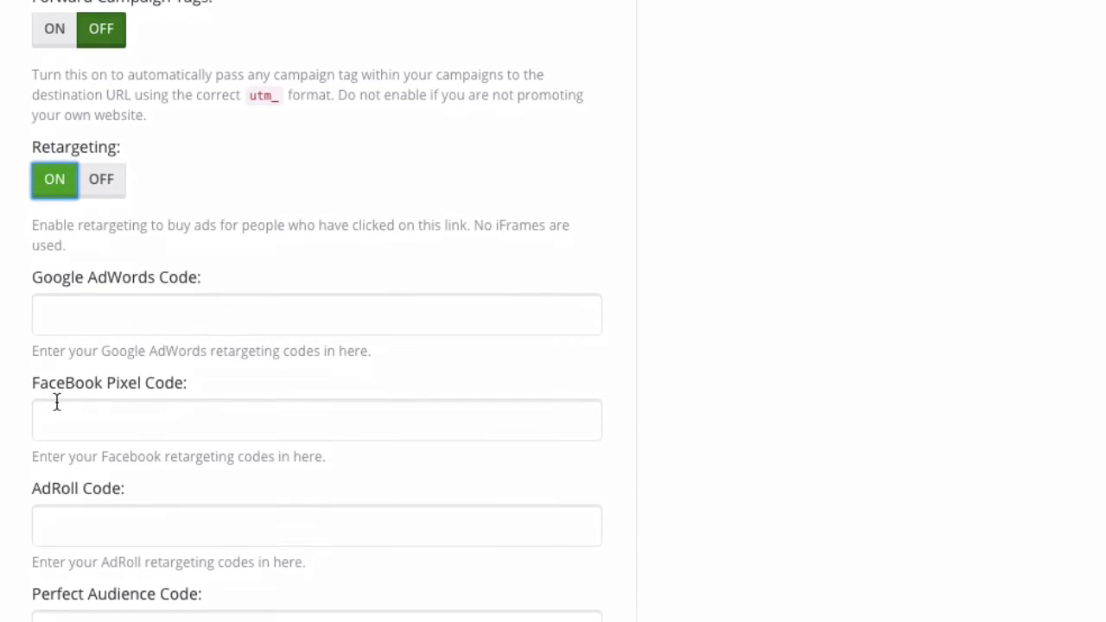
{"action": "left_click", "coordinate": [87, 321]}
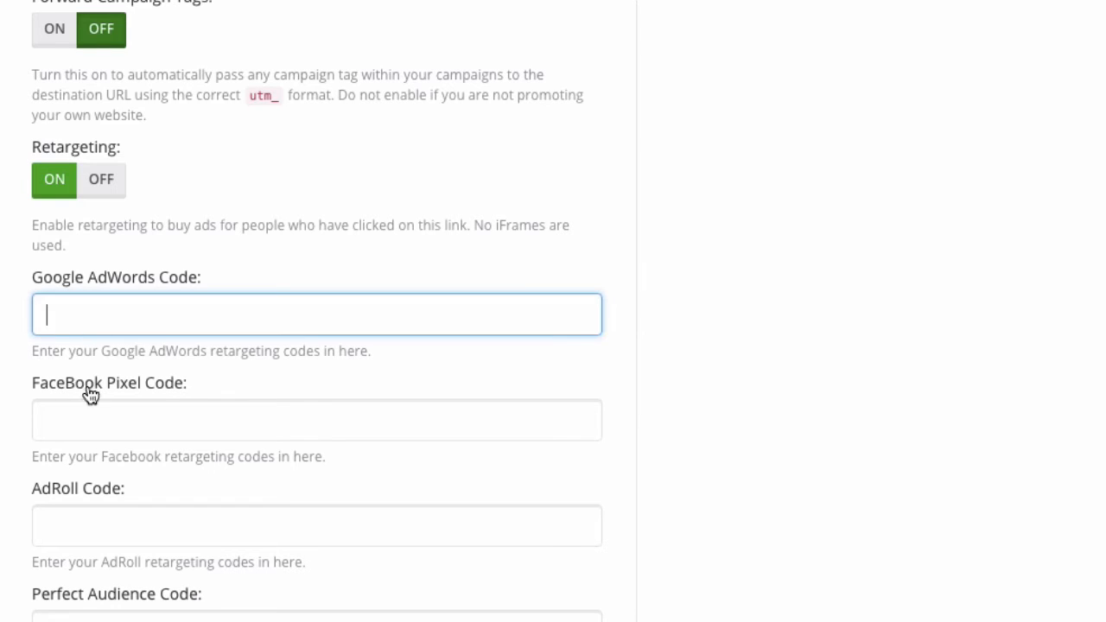
{"action": "left_click", "coordinate": [88, 415]}
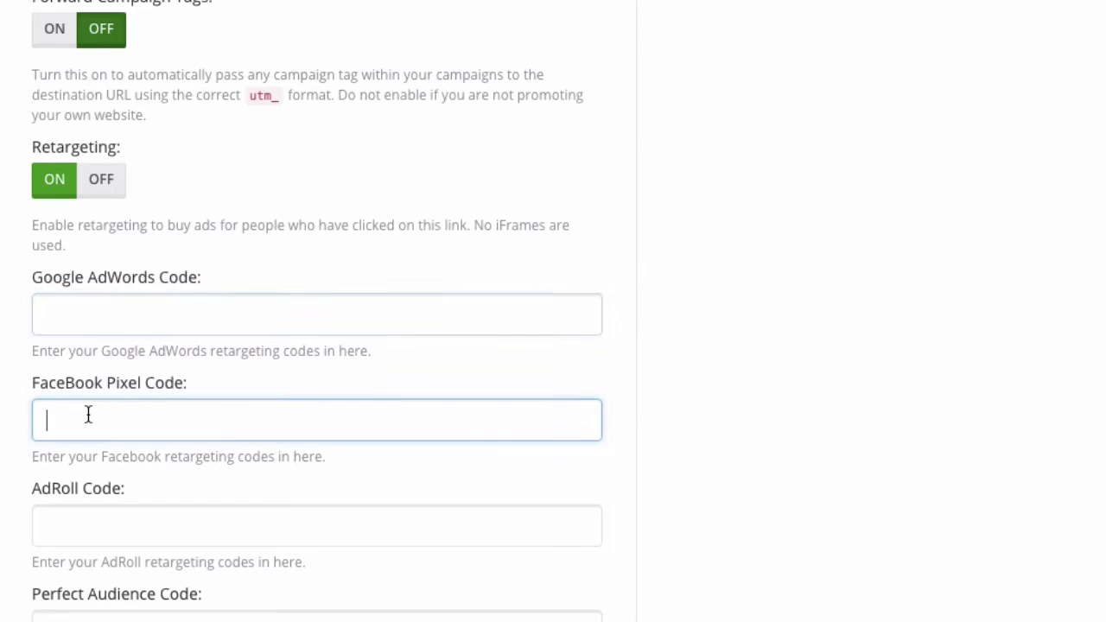
{"action": "left_click", "coordinate": [90, 539]}
{"action": "left_click", "coordinate": [91, 614]}
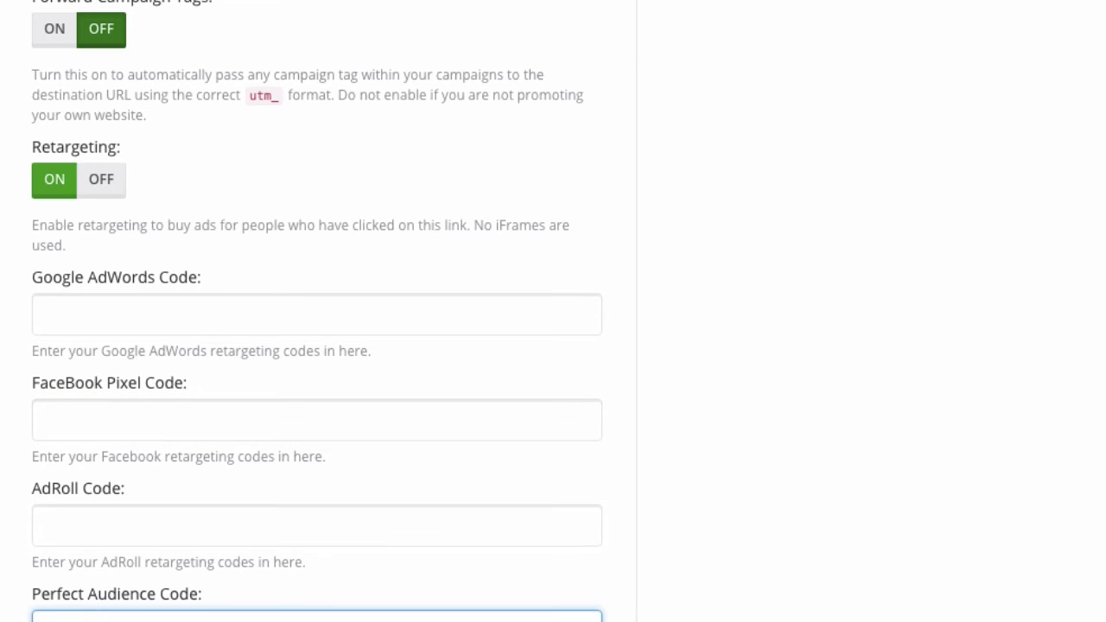
{"action": "scroll", "coordinate": [317, 346], "scroll_direction": "down", "scroll_amount": 2}
{"action": "key", "text": "Tab"}
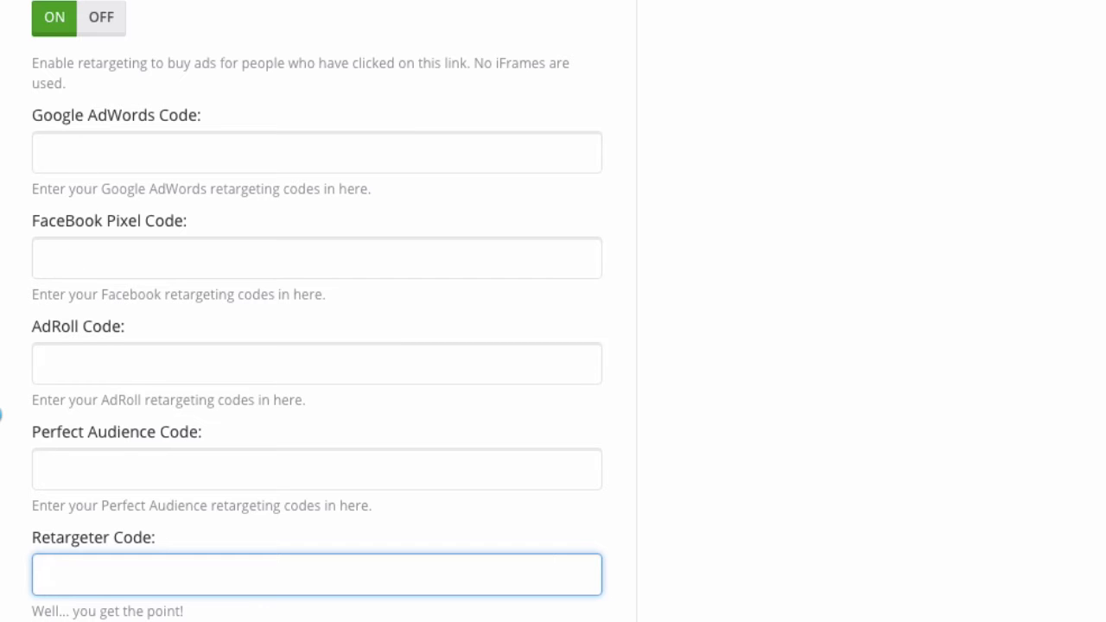
Turn on uptime monitoring for the tracking link's primary URL in the Link Automation settings
{"action": "scroll", "coordinate": [553, 346], "scroll_direction": "up", "scroll_amount": 20}
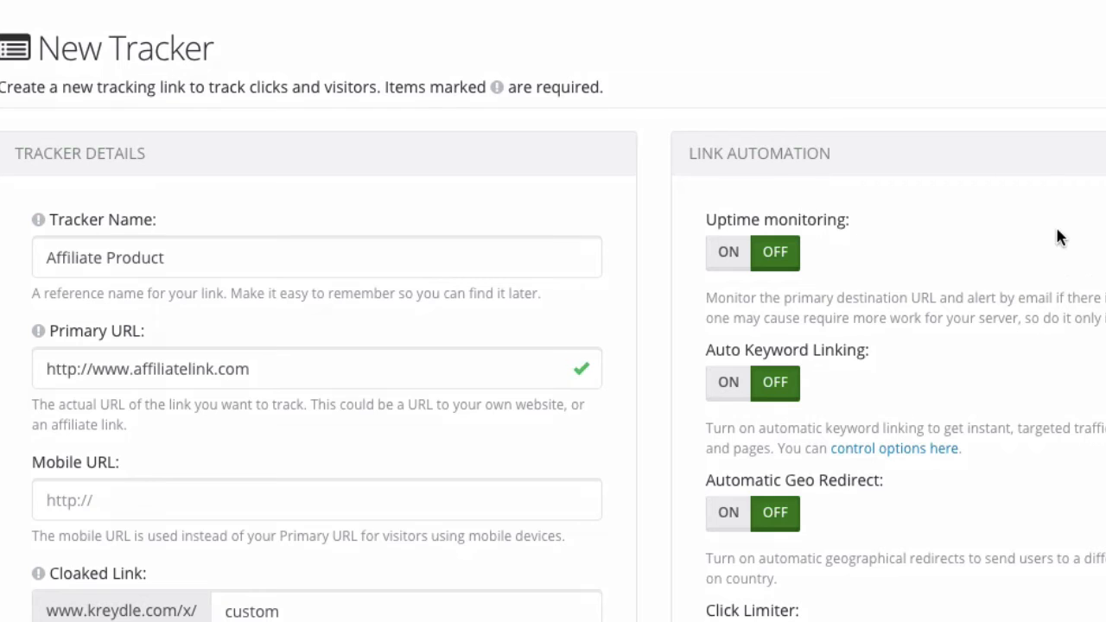
{"action": "scroll", "coordinate": [1005, 306], "scroll_direction": "down", "scroll_amount": 2}
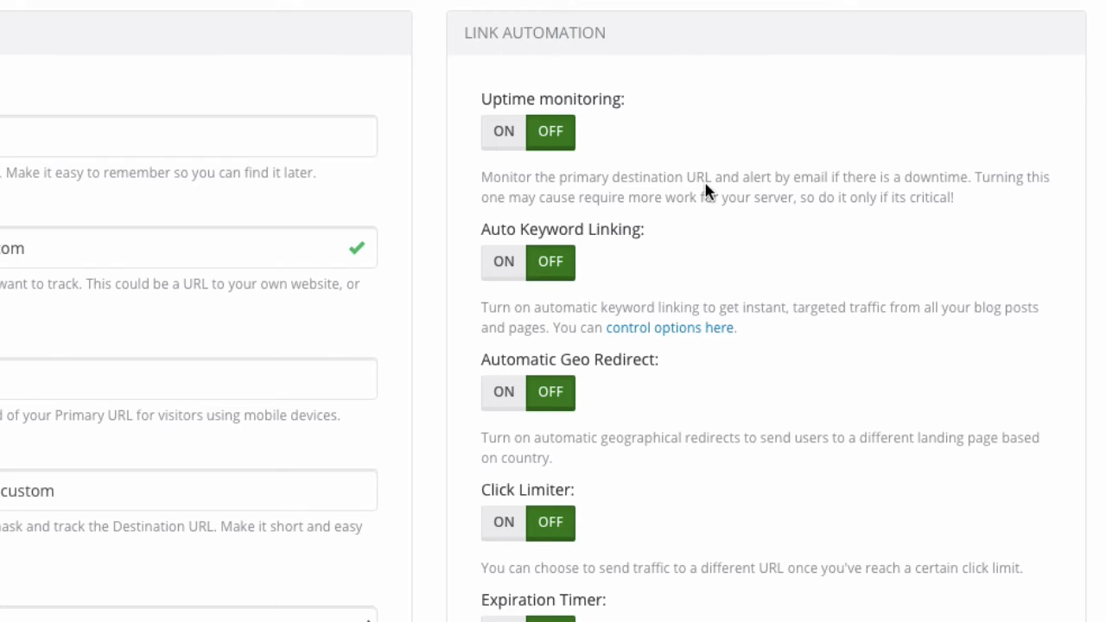
{"action": "triple_click", "coordinate": [38, 247]}
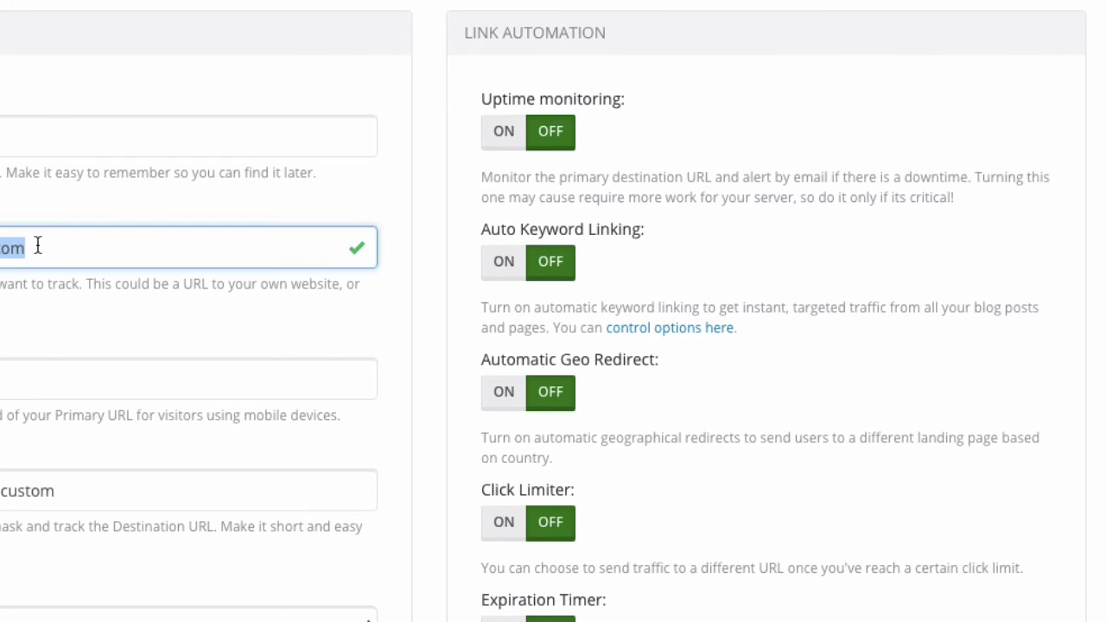
{"action": "left_click", "coordinate": [37, 247]}
{"action": "left_click", "coordinate": [698, 180]}
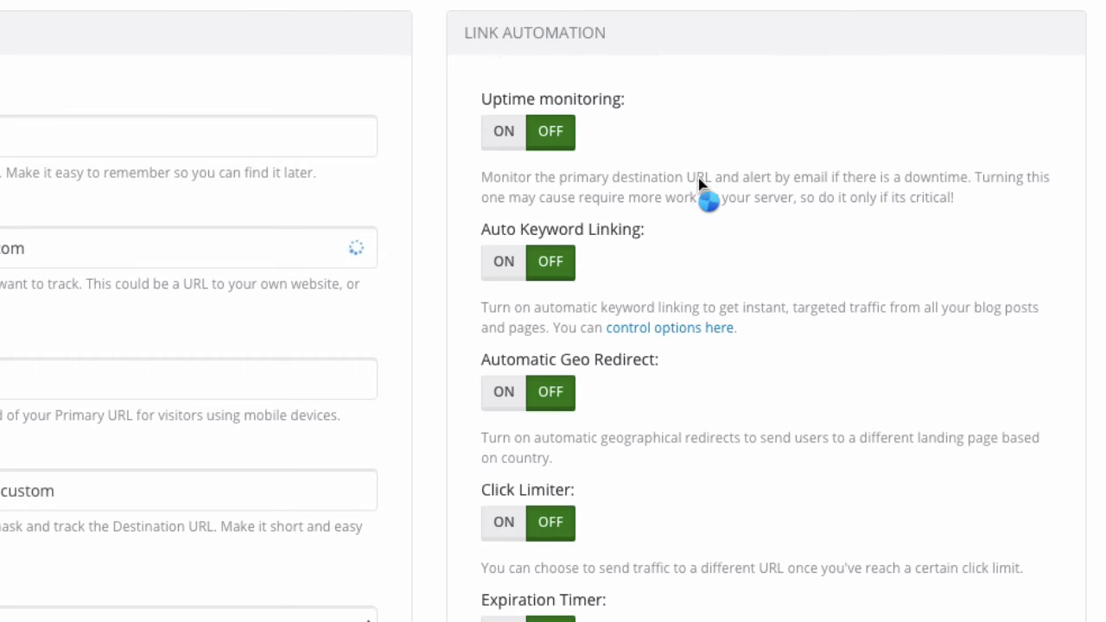
{"action": "left_click", "coordinate": [510, 138]}
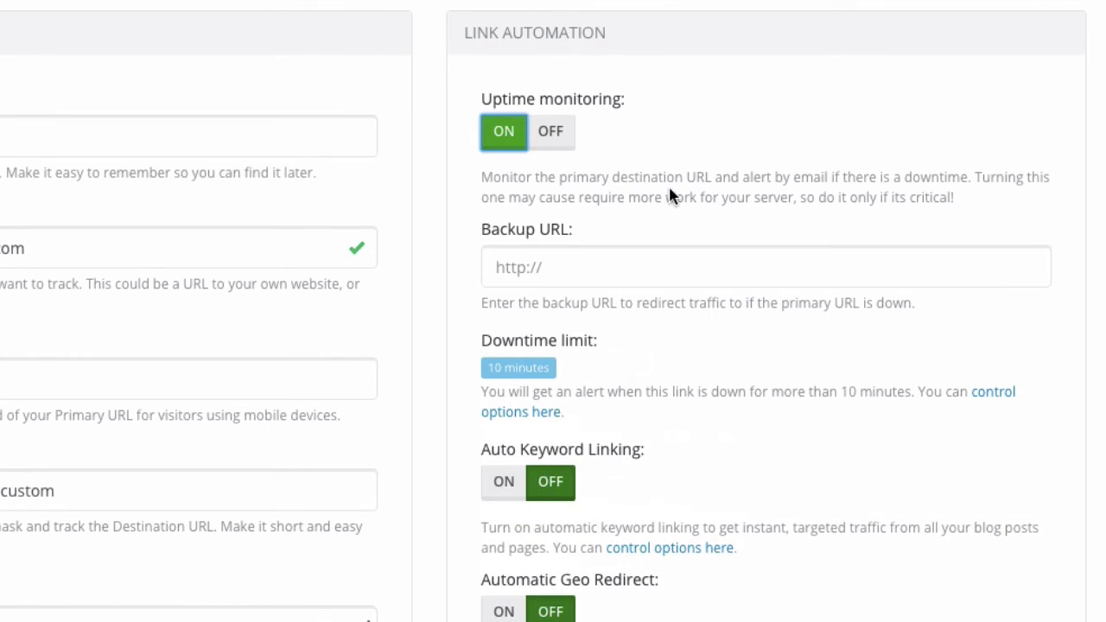
Review the Backup URL and Downtime limit settings of uptime monitoring, leaving the backup URL blank
{"action": "scroll", "coordinate": [668, 184], "scroll_direction": "down", "scroll_amount": 1}
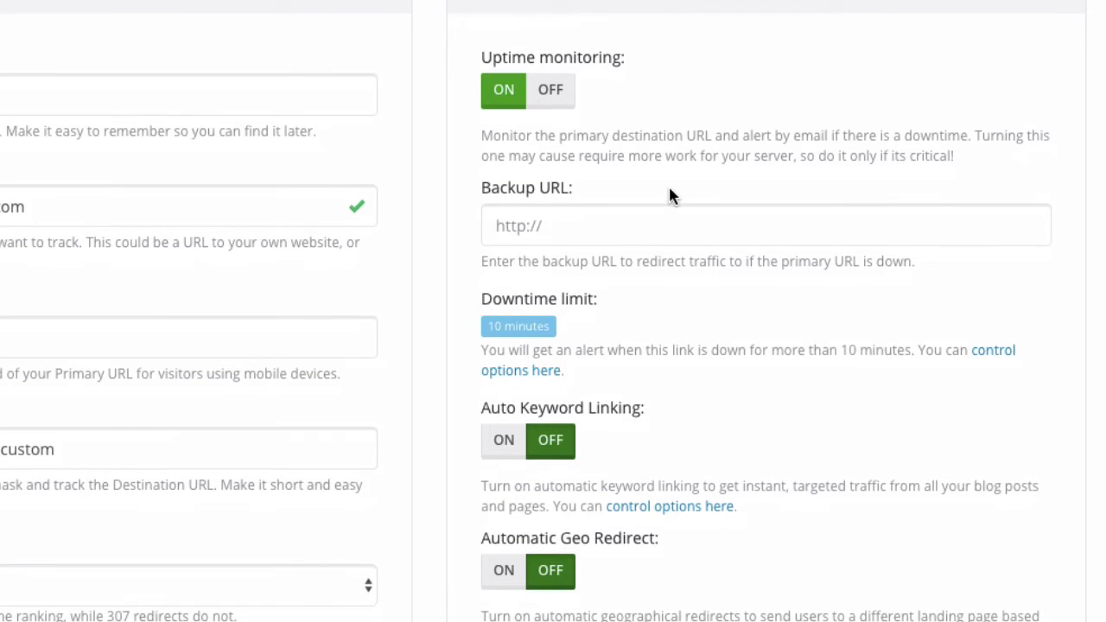
{"action": "left_click", "coordinate": [626, 242]}
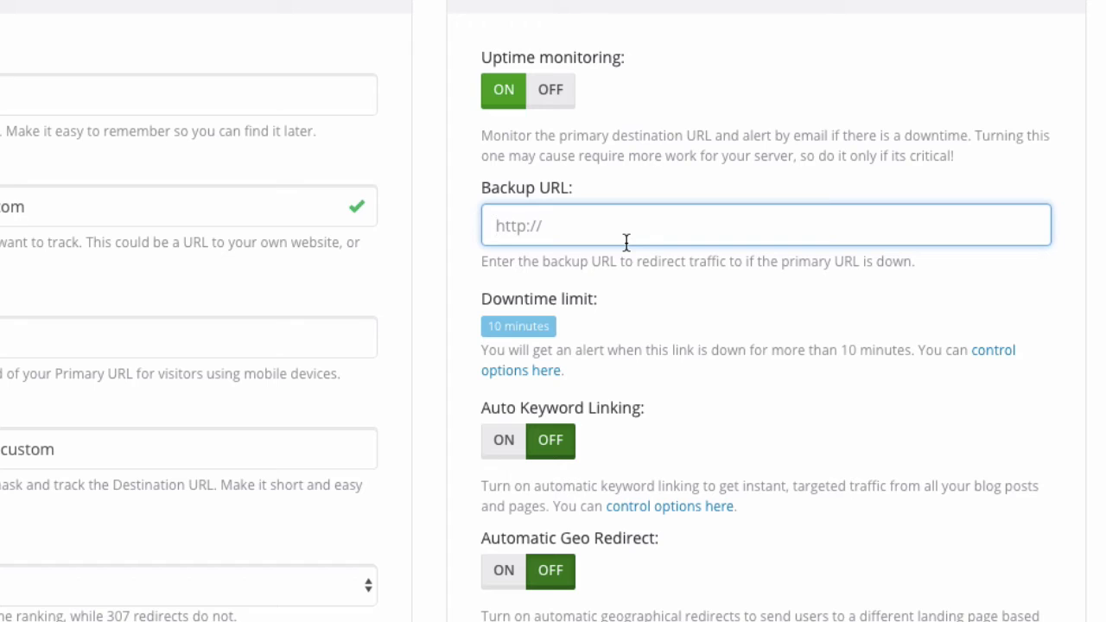
{"action": "left_click", "coordinate": [55, 207]}
{"action": "left_click", "coordinate": [684, 331]}
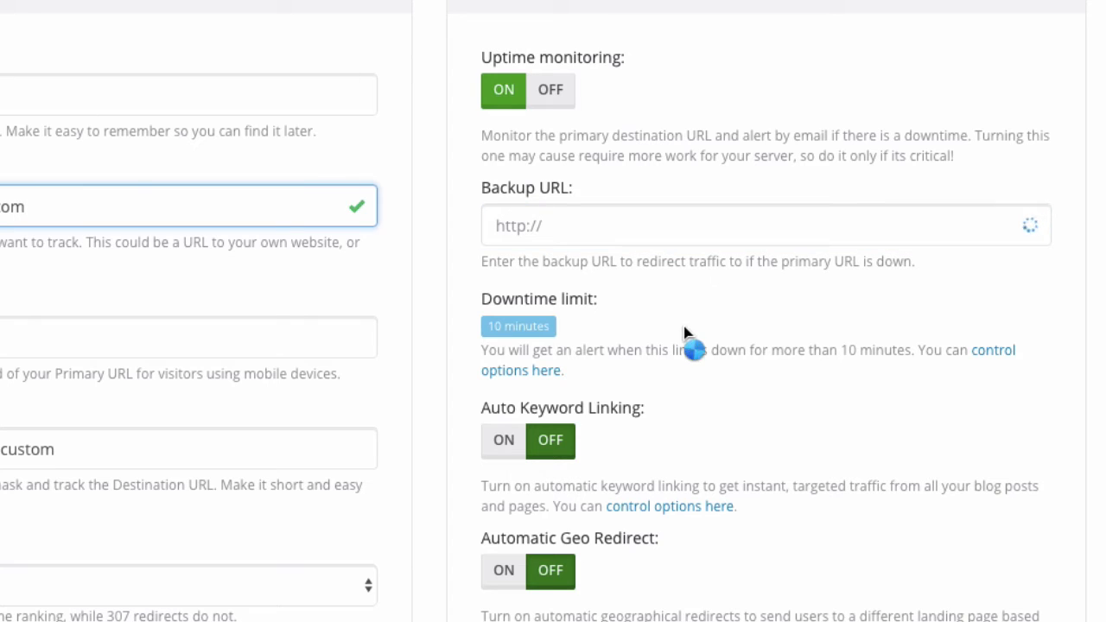
{"action": "scroll", "coordinate": [684, 330], "scroll_direction": "down", "scroll_amount": 1}
{"action": "scroll", "coordinate": [683, 335], "scroll_direction": "down", "scroll_amount": 1}
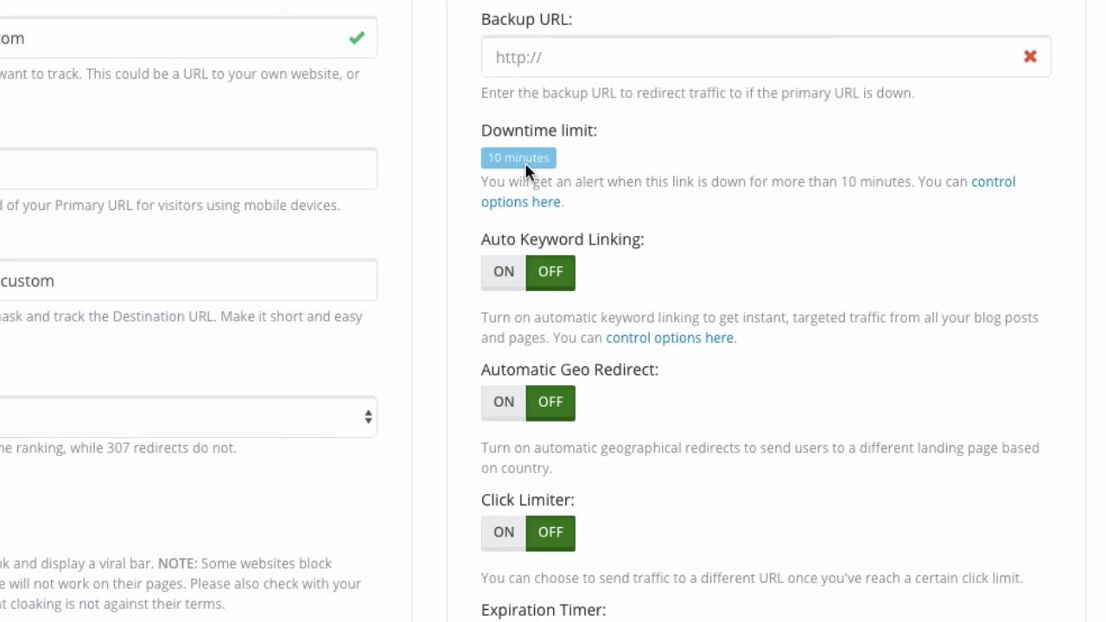
Turn on Auto Keyword Linking and set the meta keywords to "blue shirt, tshirt"
{"action": "scroll", "coordinate": [652, 198], "scroll_direction": "down", "scroll_amount": 2}
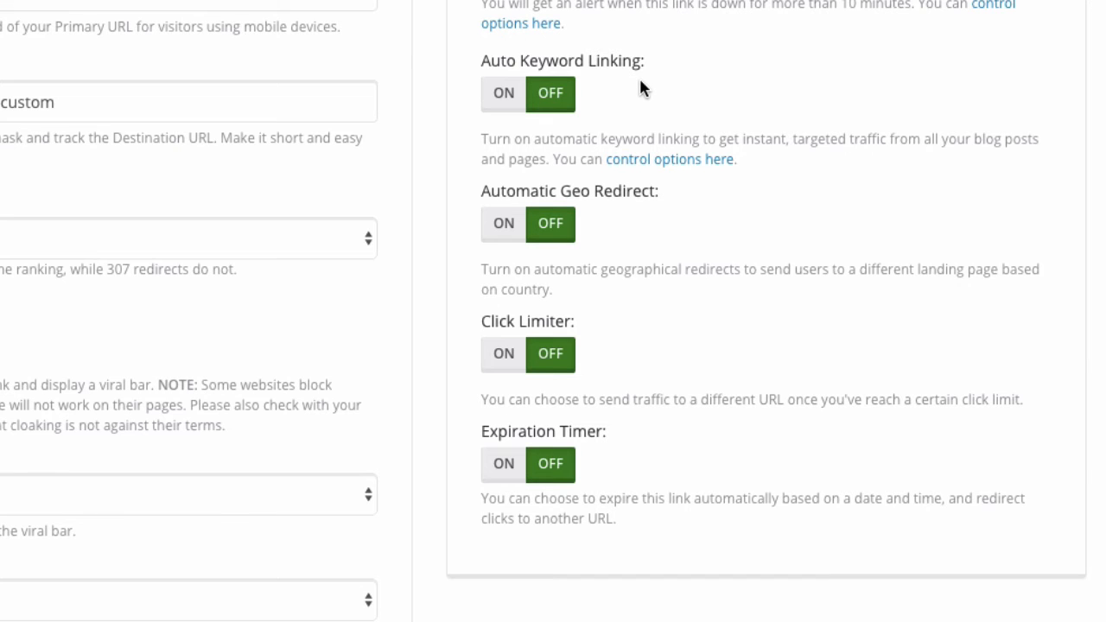
{"action": "left_click", "coordinate": [511, 95]}
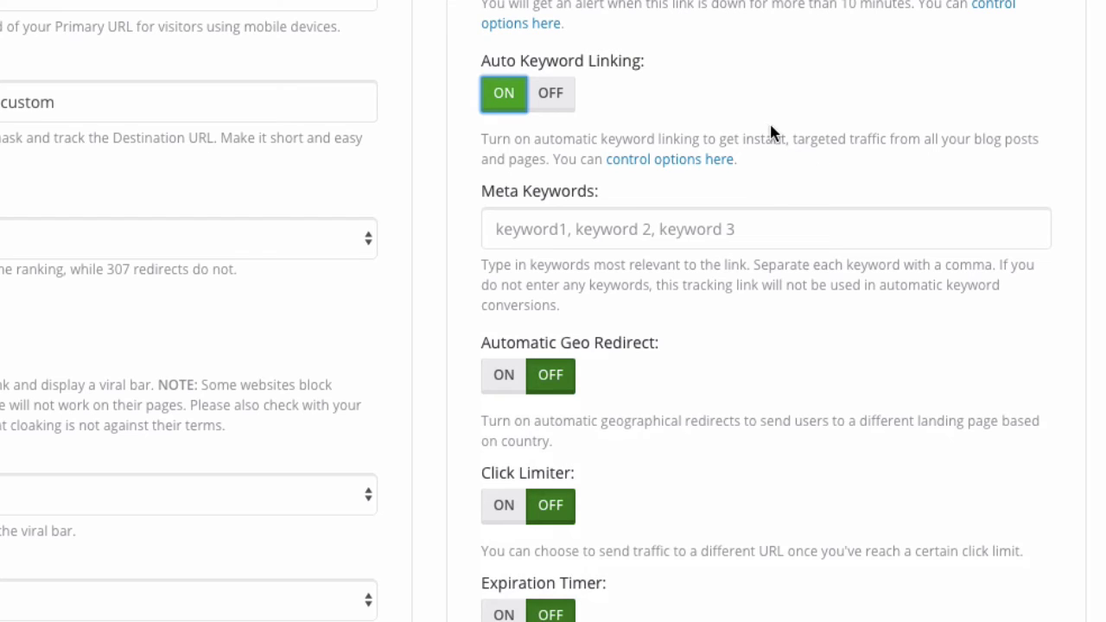
{"action": "left_click", "coordinate": [672, 234]}
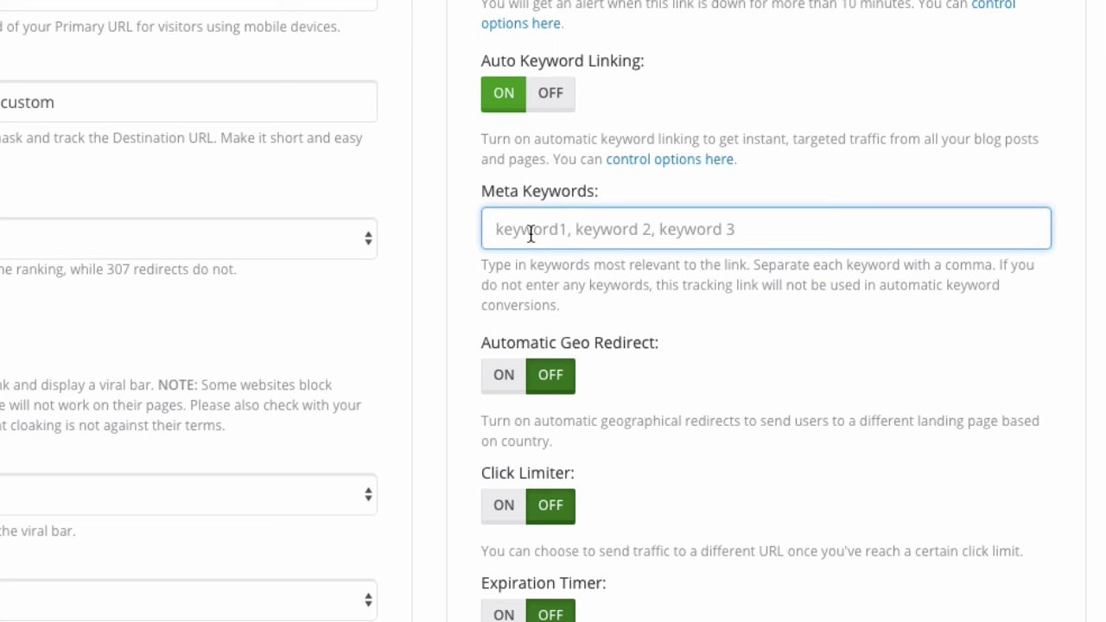
{"action": "type", "text": "blu"}
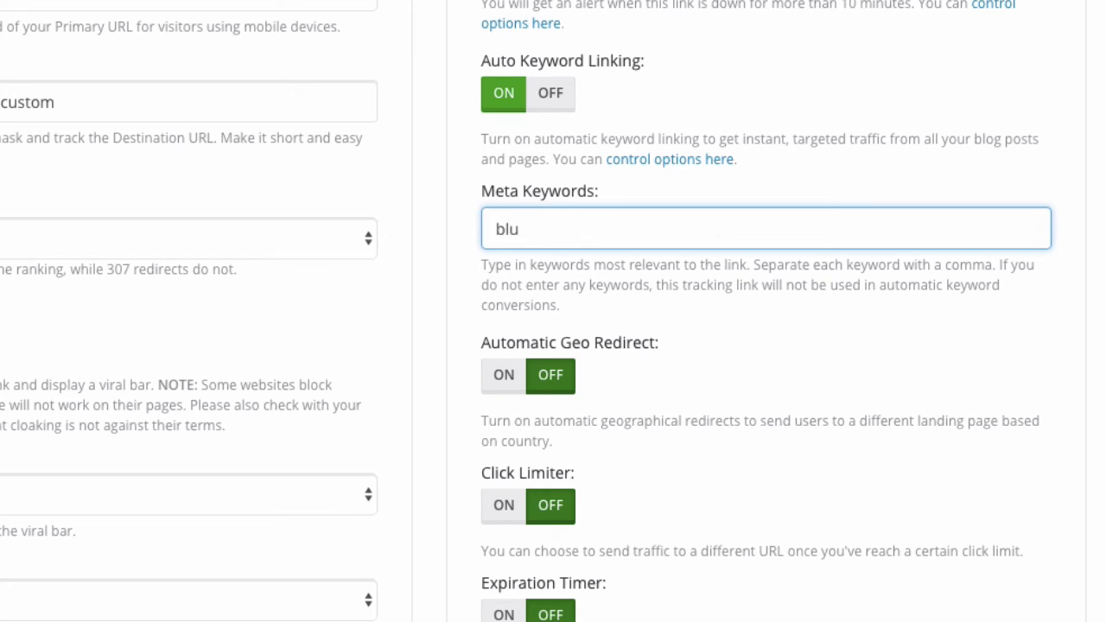
{"action": "type", "text": "e shirt, tshir"}
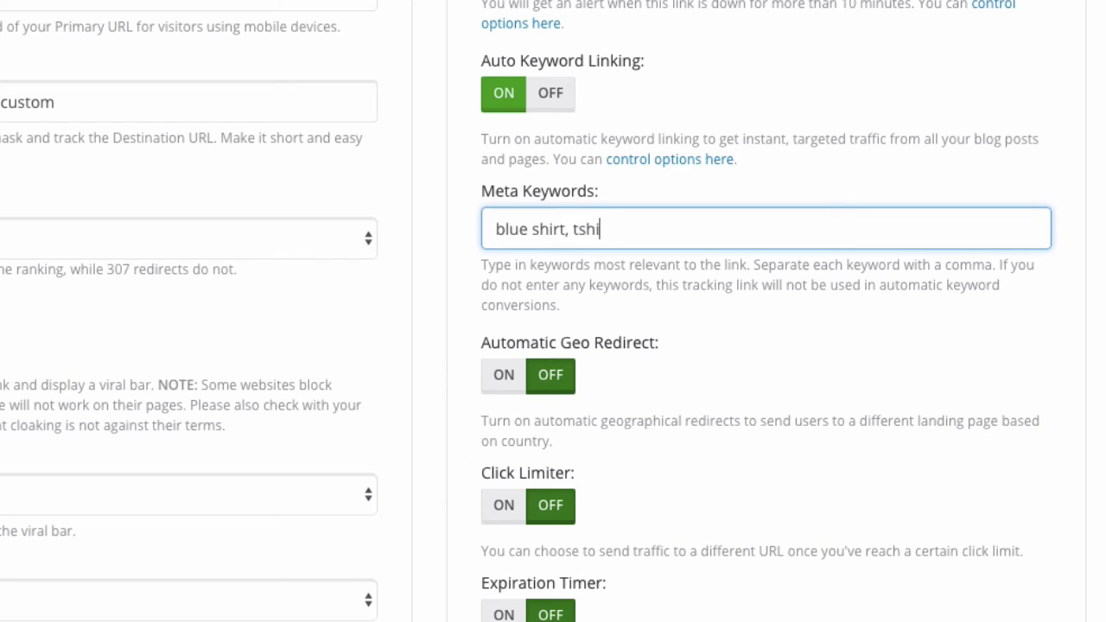
{"action": "type", "text": "t"}
Turn on Automatic Geo Redirect and keep the redirect option at All Except Selected
{"action": "scroll", "coordinate": [717, 335], "scroll_direction": "down", "scroll_amount": 3}
{"action": "scroll", "coordinate": [718, 334], "scroll_direction": "down", "scroll_amount": 1}
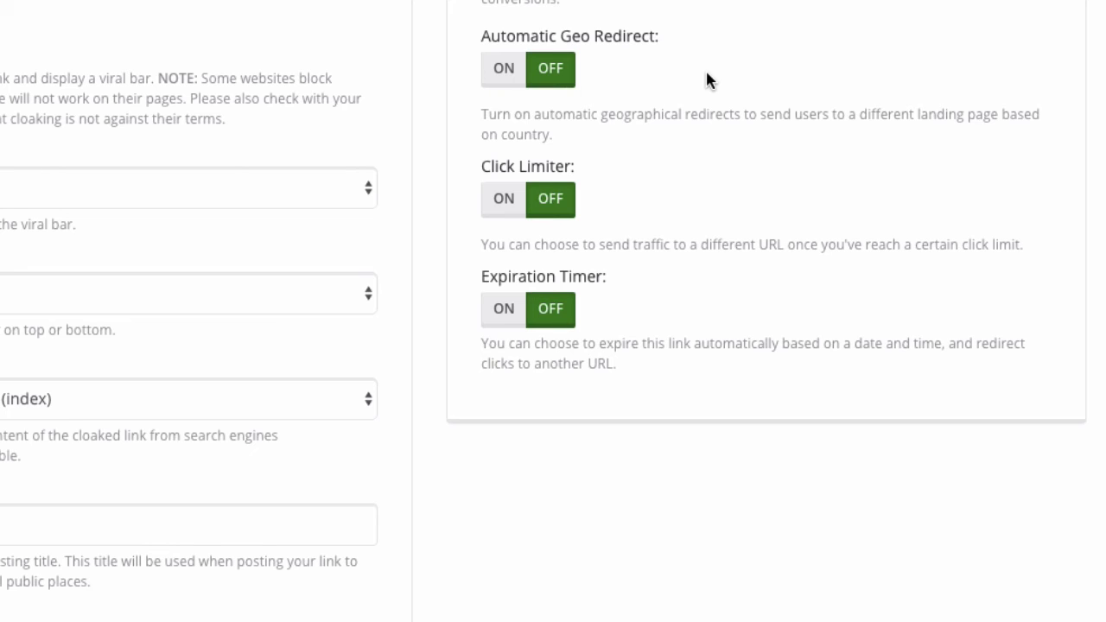
{"action": "left_click", "coordinate": [510, 71]}
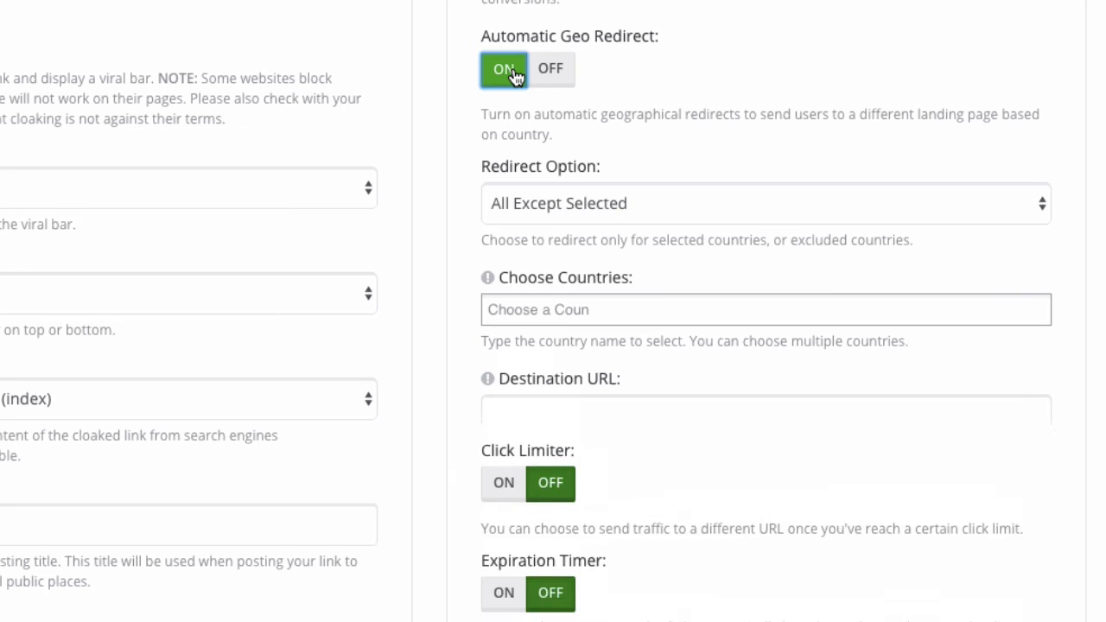
{"action": "scroll", "coordinate": [636, 128], "scroll_direction": "down", "scroll_amount": 1}
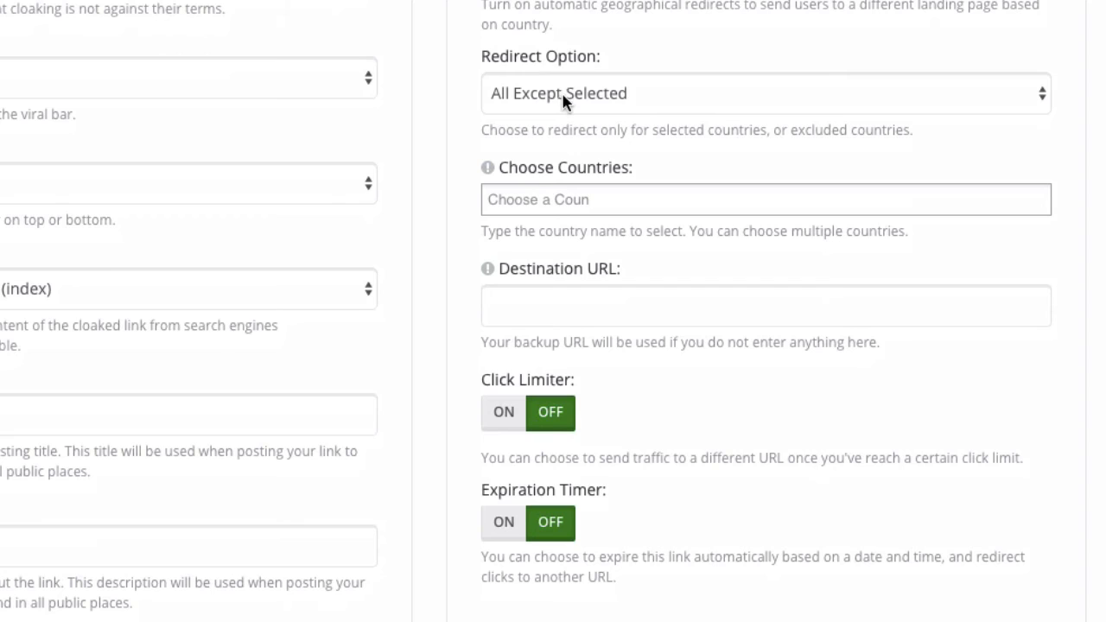
{"action": "left_click", "coordinate": [621, 99]}
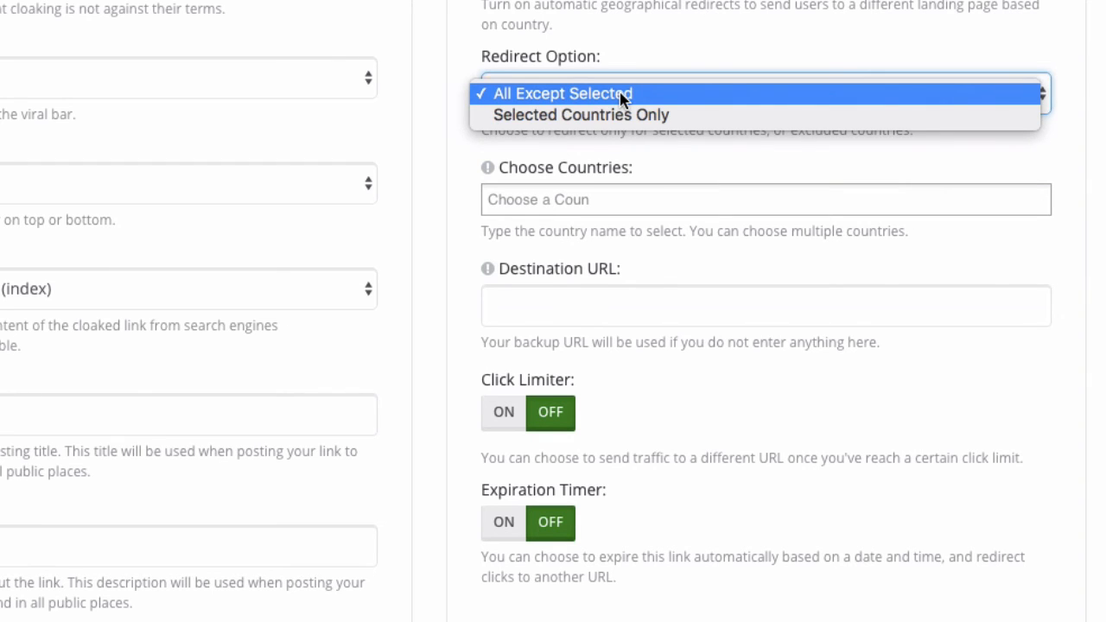
{"action": "left_click", "coordinate": [585, 171]}
{"action": "scroll", "coordinate": [595, 179], "scroll_direction": "up", "scroll_amount": 1}
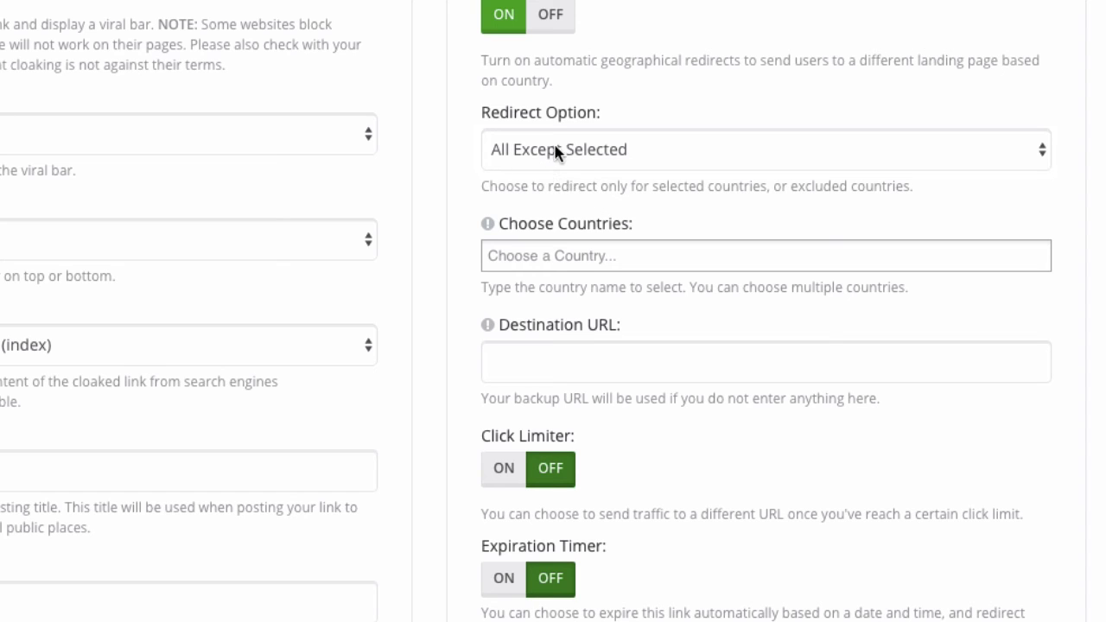
Choose United States and Canada as the countries for the geo redirect
{"action": "left_click", "coordinate": [555, 262]}
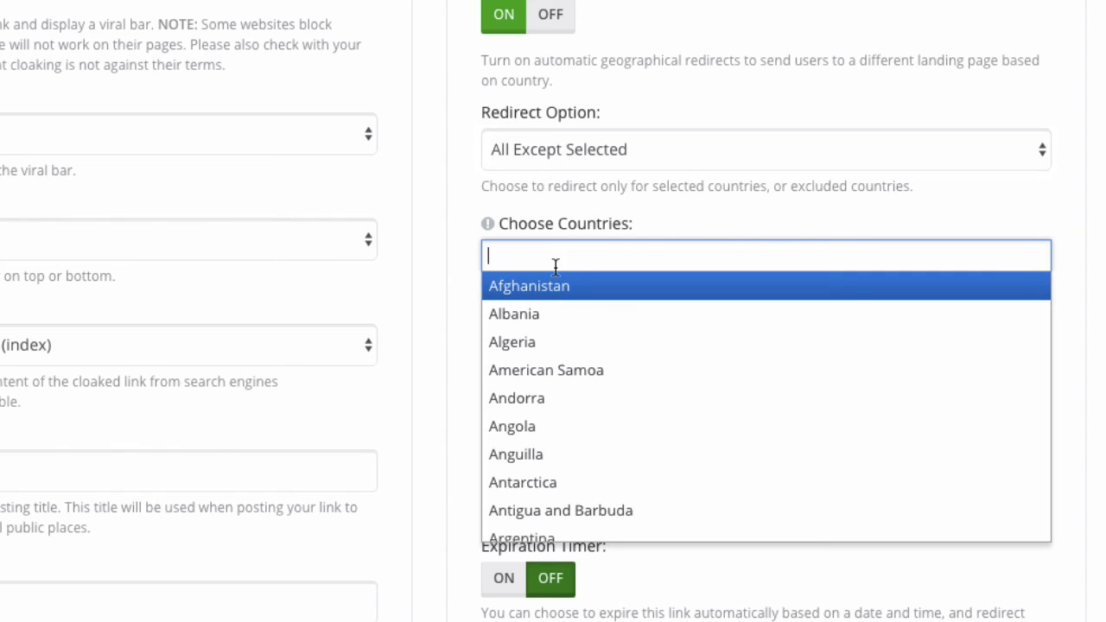
{"action": "type", "text": "united"}
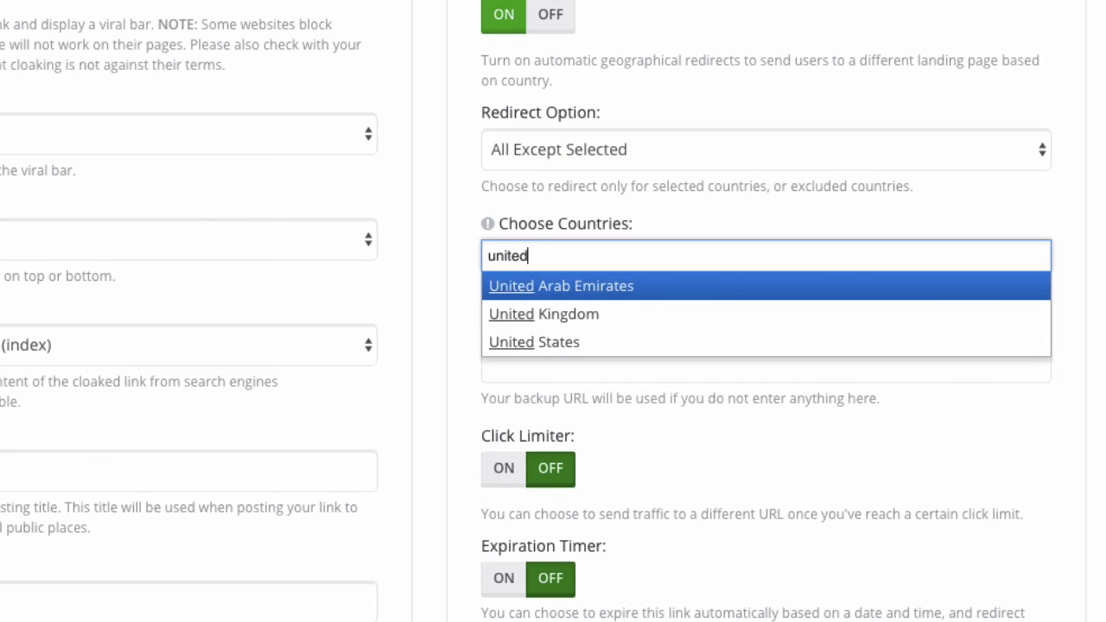
{"action": "left_click", "coordinate": [598, 341]}
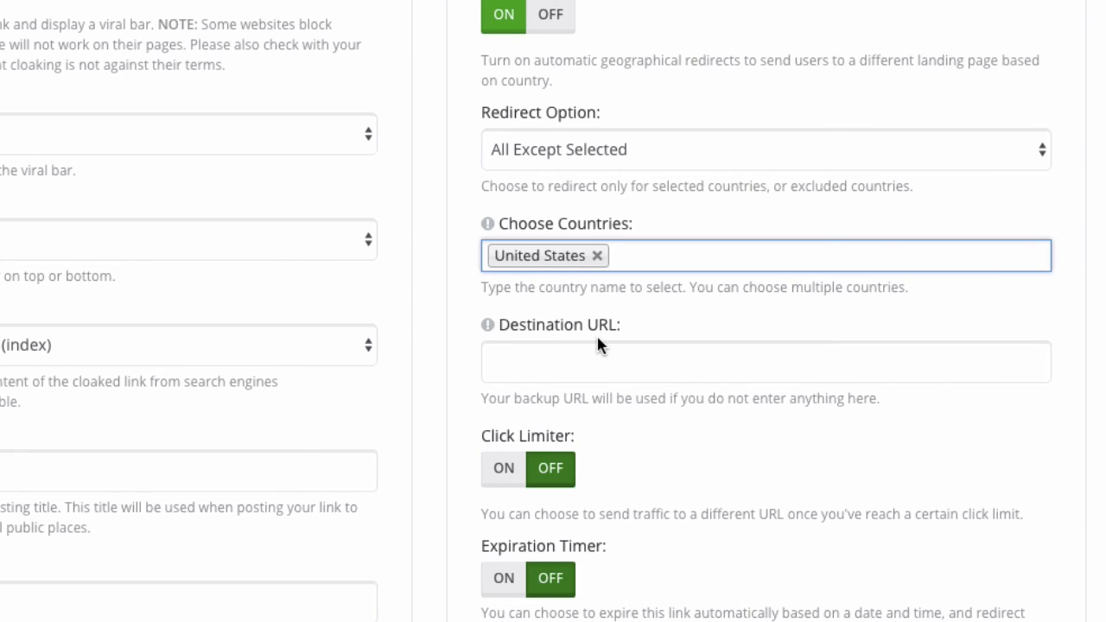
{"action": "type", "text": "canada"}
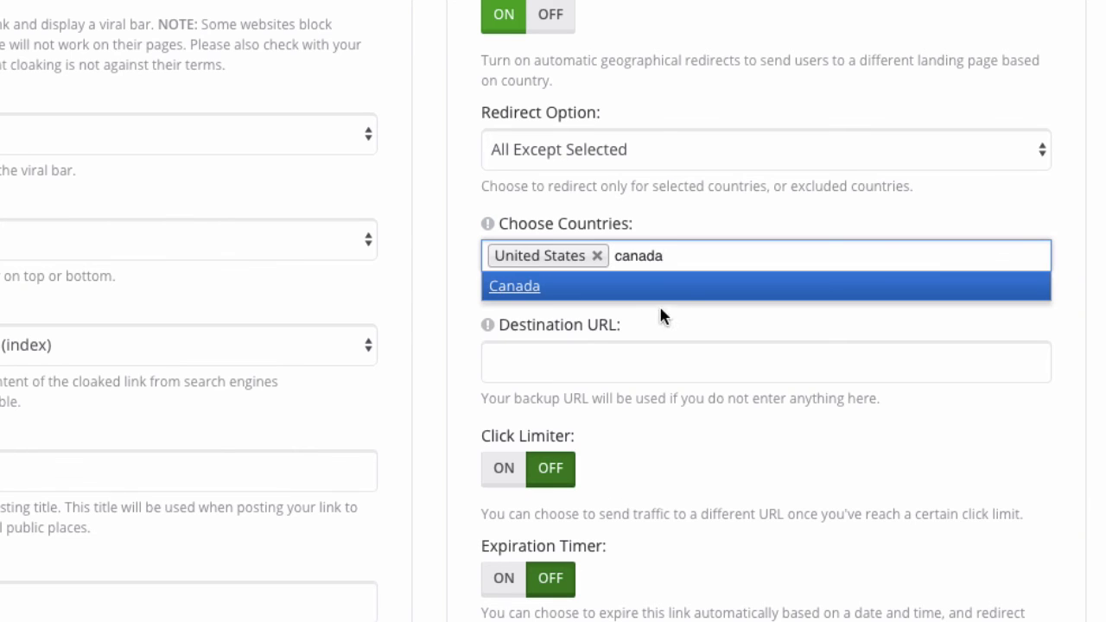
{"action": "left_click", "coordinate": [678, 296]}
{"action": "left_click", "coordinate": [714, 302]}
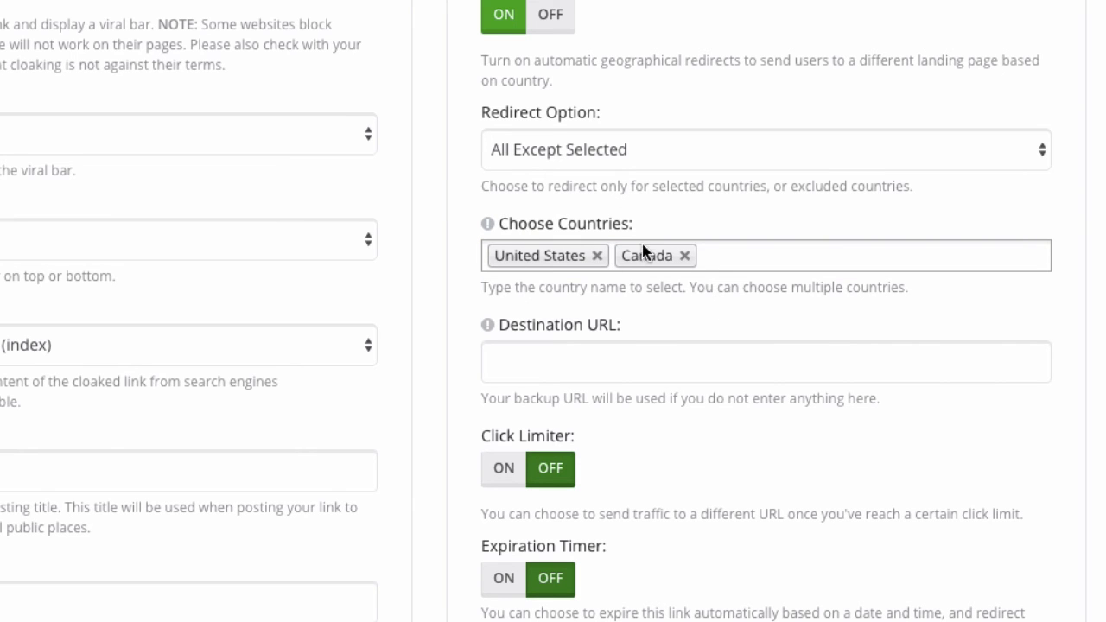
Look back at the primary URL settings, and select the geo redirect's empty Destination URL field
{"action": "scroll", "coordinate": [429, 196], "scroll_direction": "up", "scroll_amount": 10}
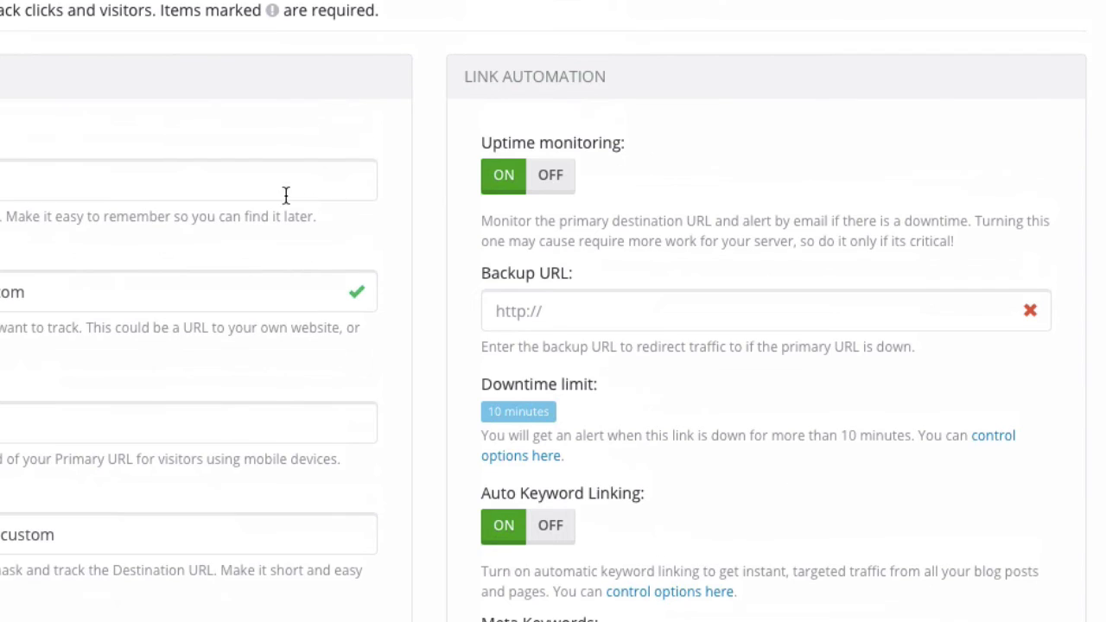
{"action": "scroll", "coordinate": [440, 508], "scroll_direction": "down", "scroll_amount": 10}
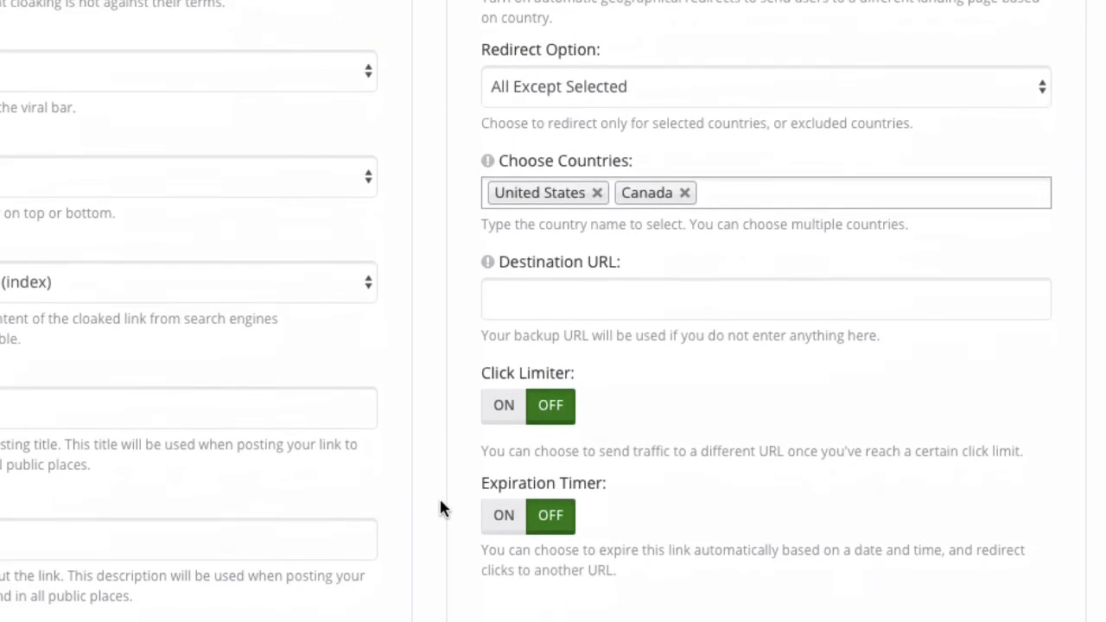
{"action": "left_click", "coordinate": [558, 286]}
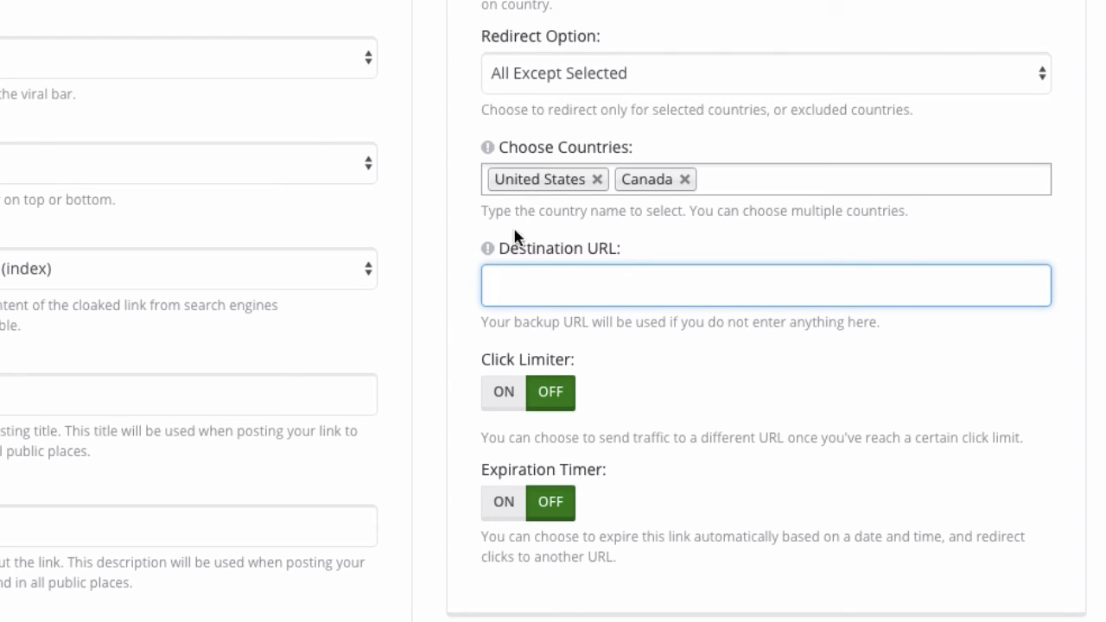
{"action": "scroll", "coordinate": [461, 216], "scroll_direction": "up", "scroll_amount": 1}
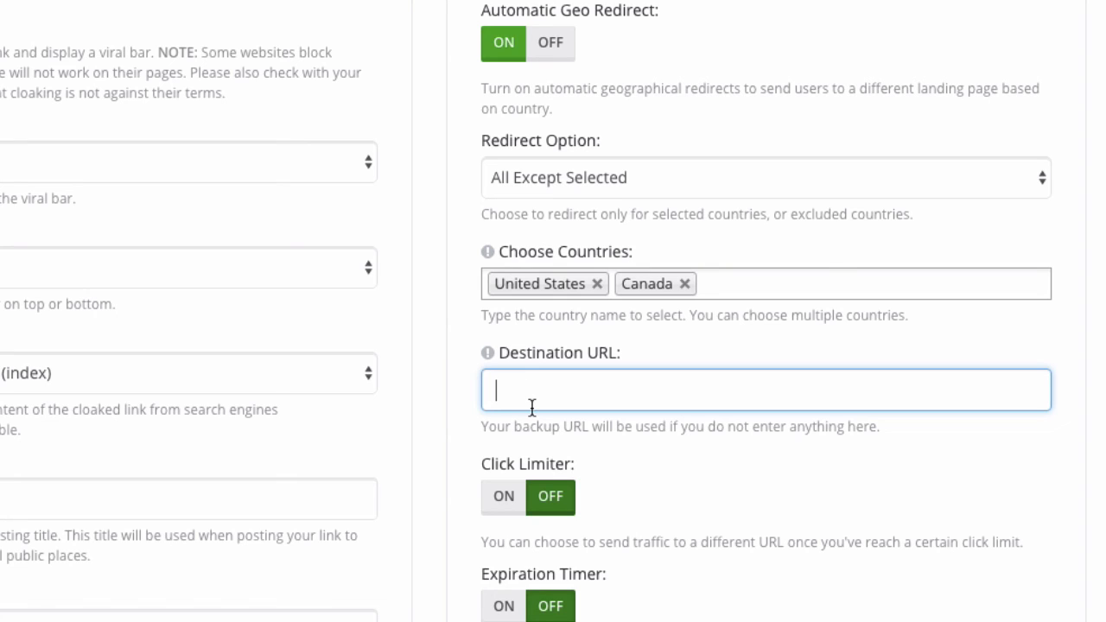
Switch the geo redirect option to Selected Countries Only and back to All Except Selected
{"action": "left_click", "coordinate": [460, 209]}
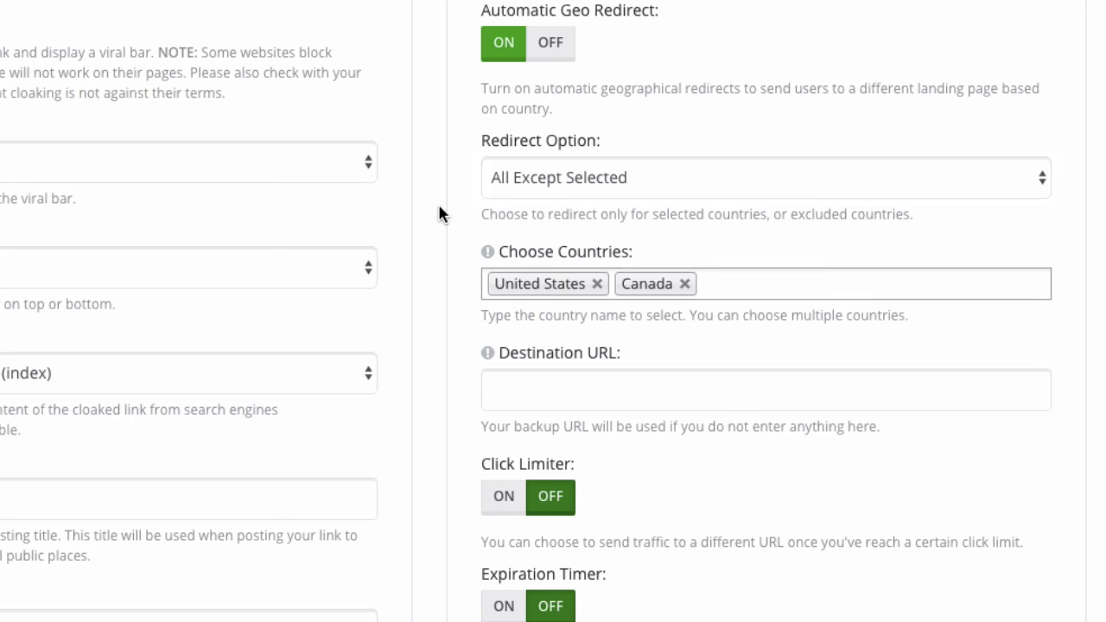
{"action": "left_click", "coordinate": [553, 179]}
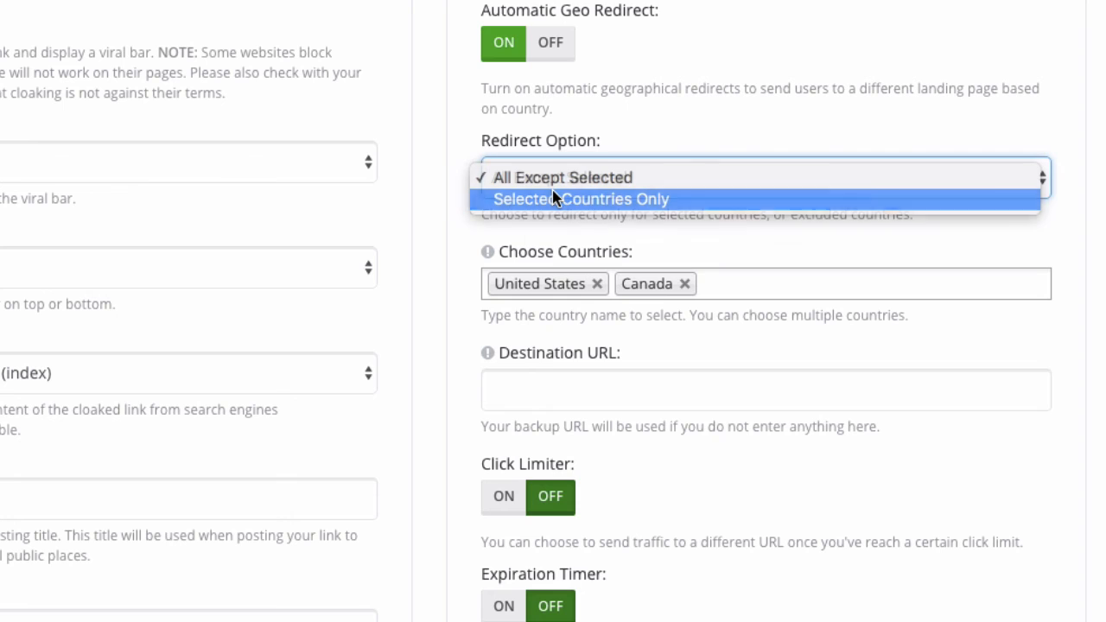
{"action": "left_click", "coordinate": [554, 198]}
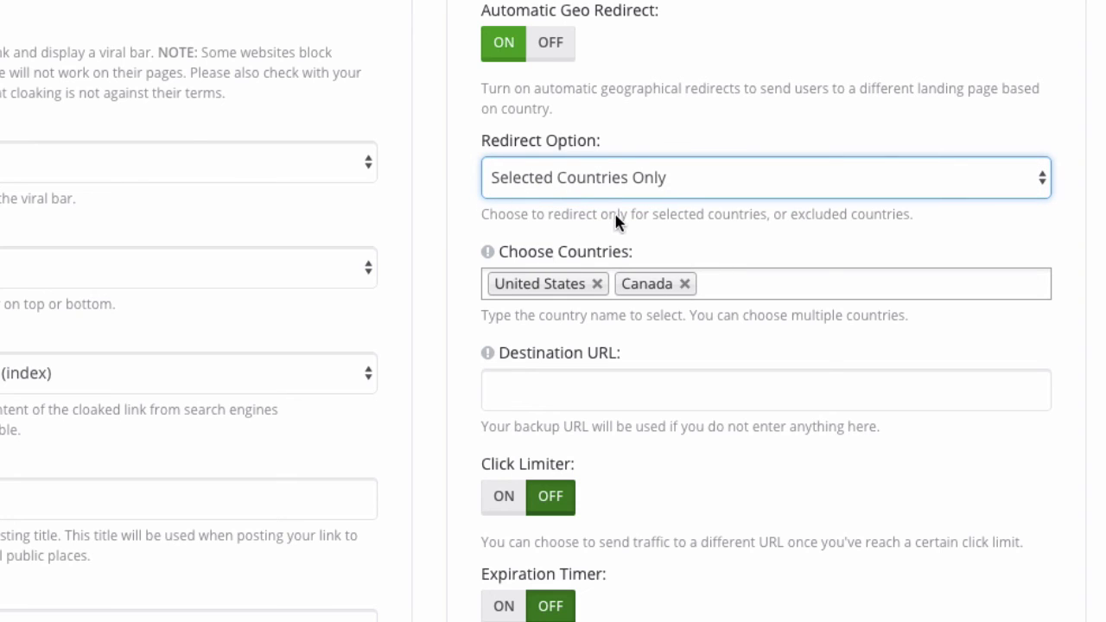
{"action": "left_click", "coordinate": [646, 189]}
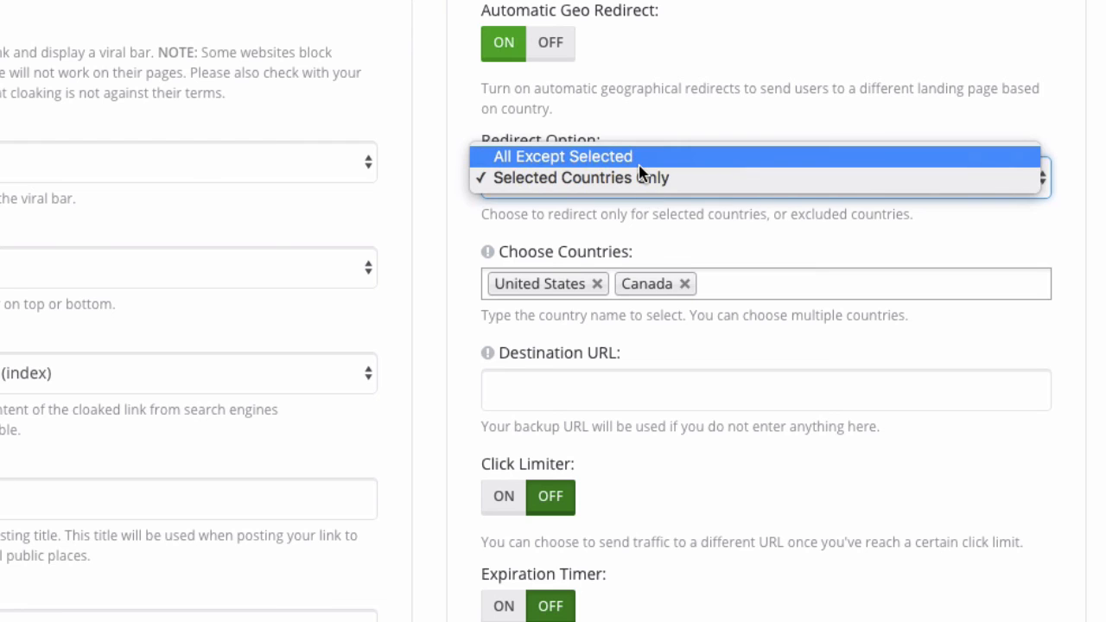
{"action": "left_click", "coordinate": [643, 161]}
Turn on the Click Limiter and set its maximum clicks to 5000
{"action": "scroll", "coordinate": [411, 350], "scroll_direction": "down", "scroll_amount": 3}
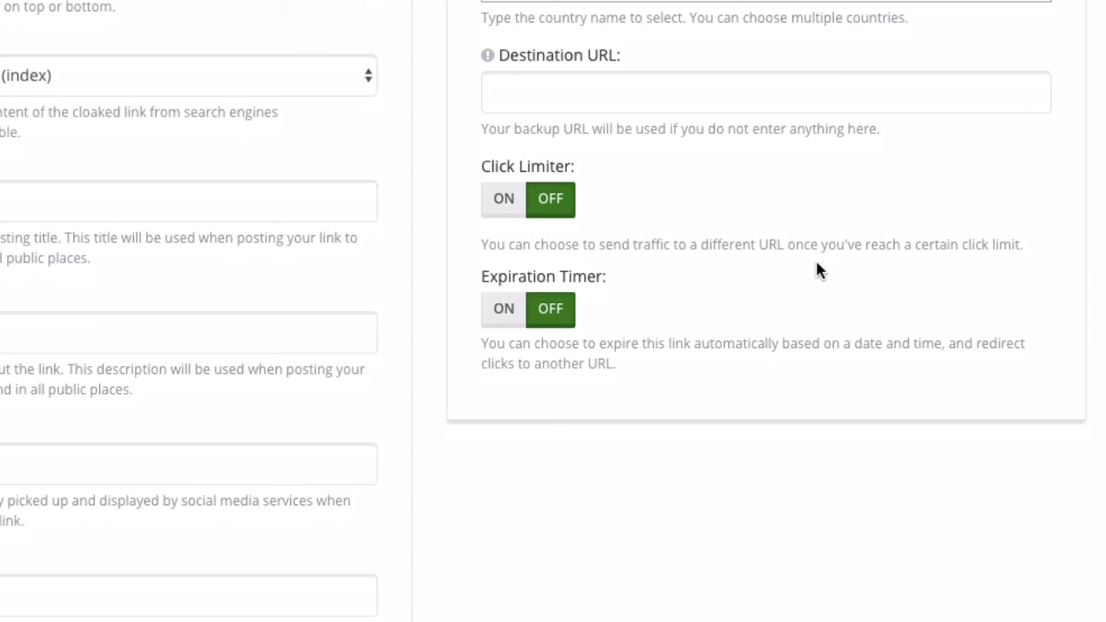
{"action": "left_click", "coordinate": [507, 213]}
{"action": "scroll", "coordinate": [456, 358], "scroll_direction": "down", "scroll_amount": 1}
{"action": "scroll", "coordinate": [456, 368], "scroll_direction": "down", "scroll_amount": 1}
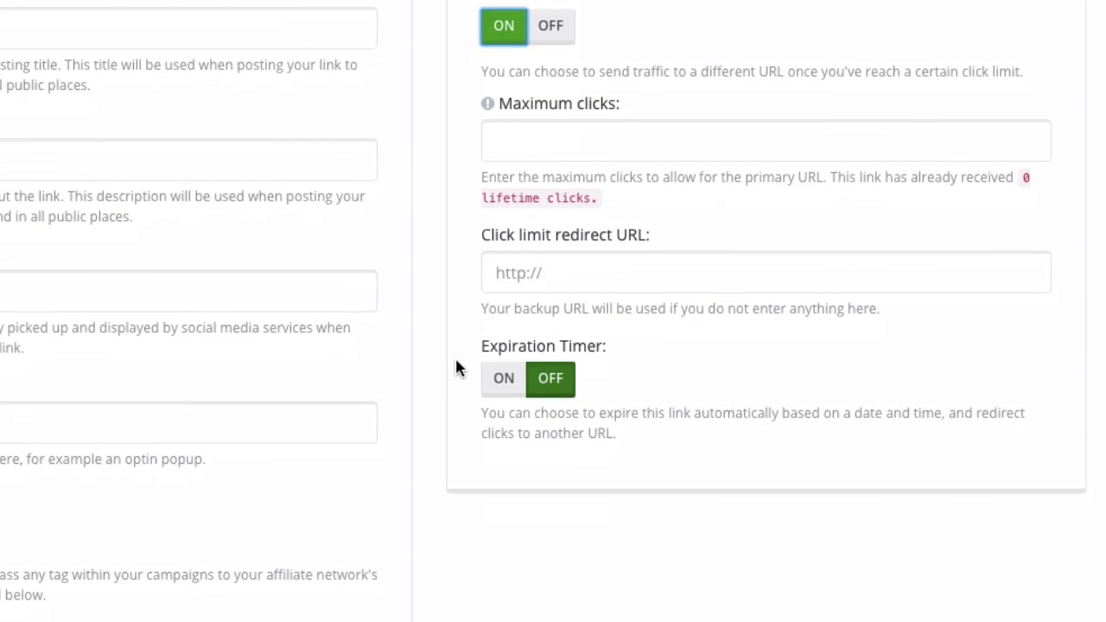
{"action": "left_click", "coordinate": [748, 147]}
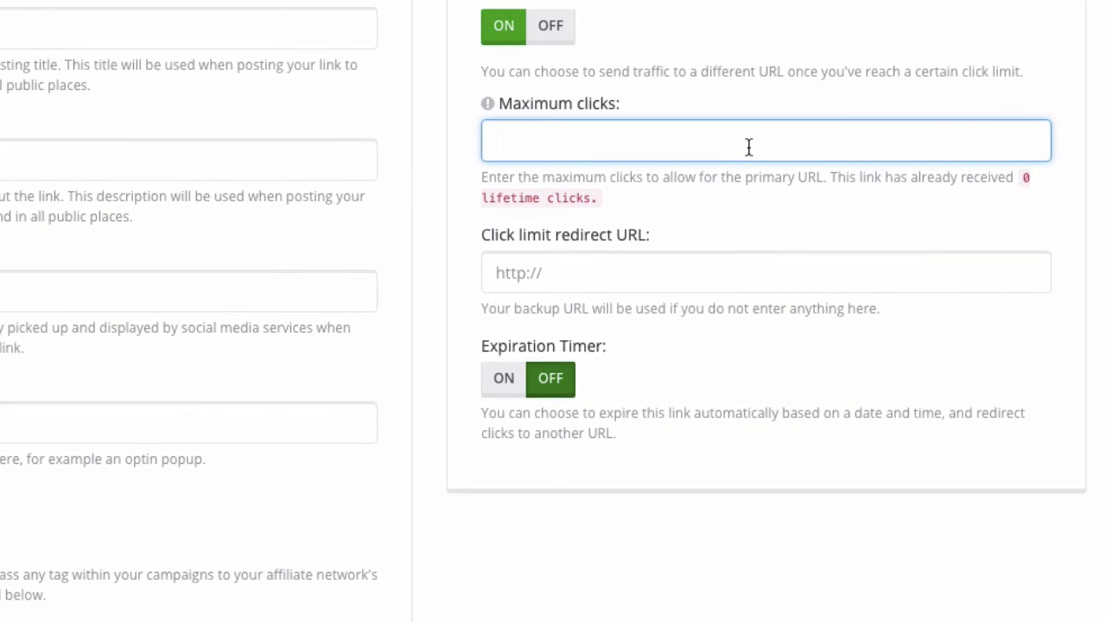
{"action": "type", "text": "5000"}
Examine the Click Limiter's lifetime clicks note, maximum clicks value and empty Click limit redirect URL field
{"action": "left_click_drag", "start_coordinate": [1024, 180], "coordinate": [655, 202]}
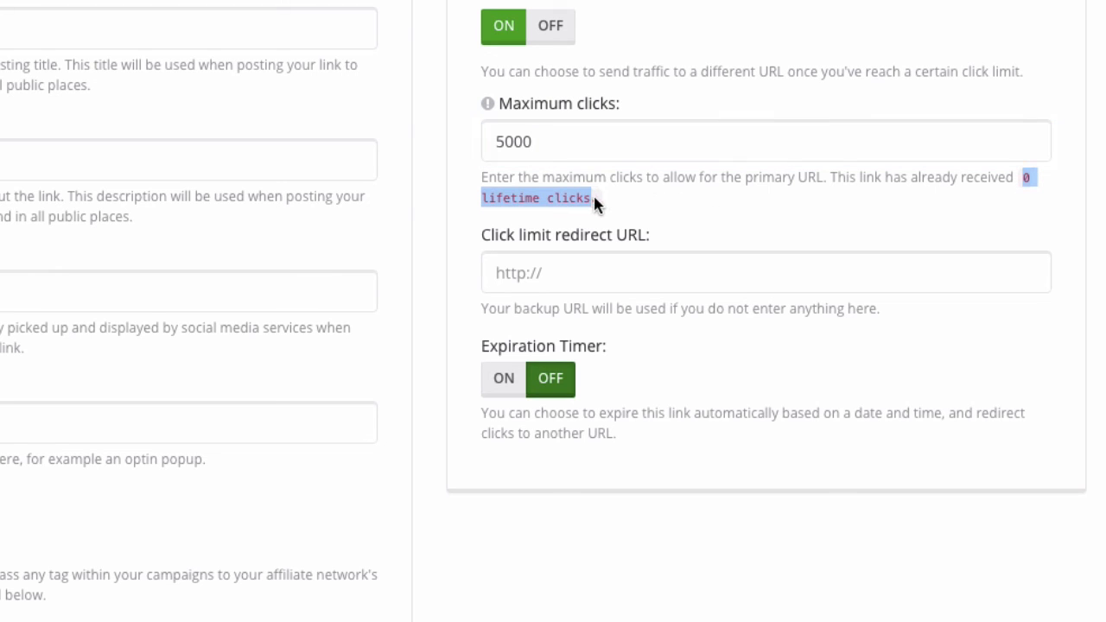
{"action": "left_click", "coordinate": [674, 204]}
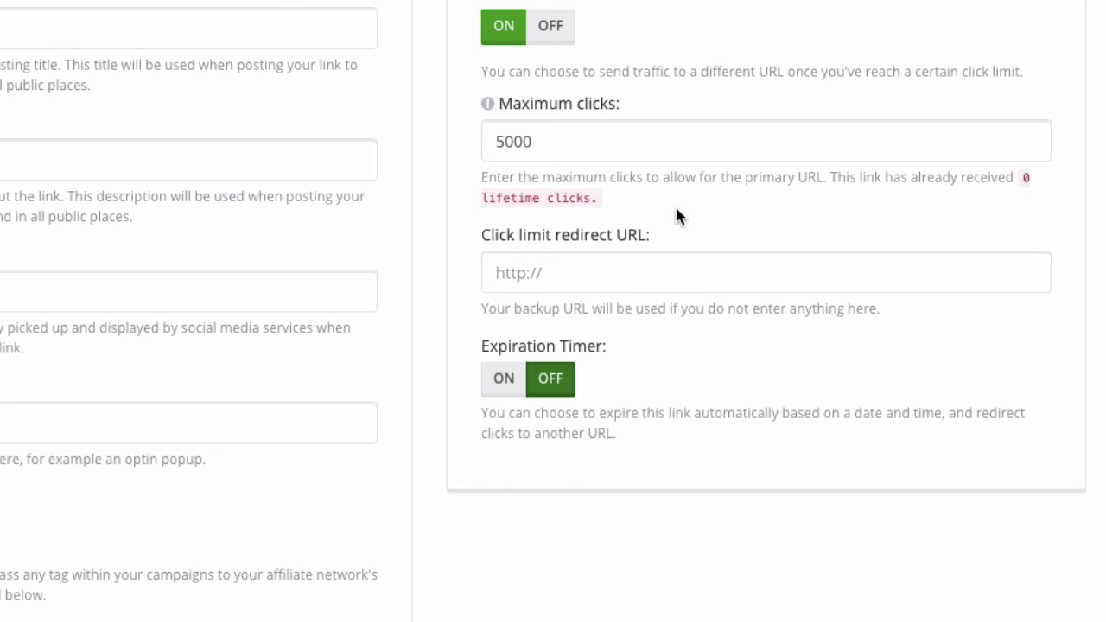
{"action": "left_click", "coordinate": [542, 145]}
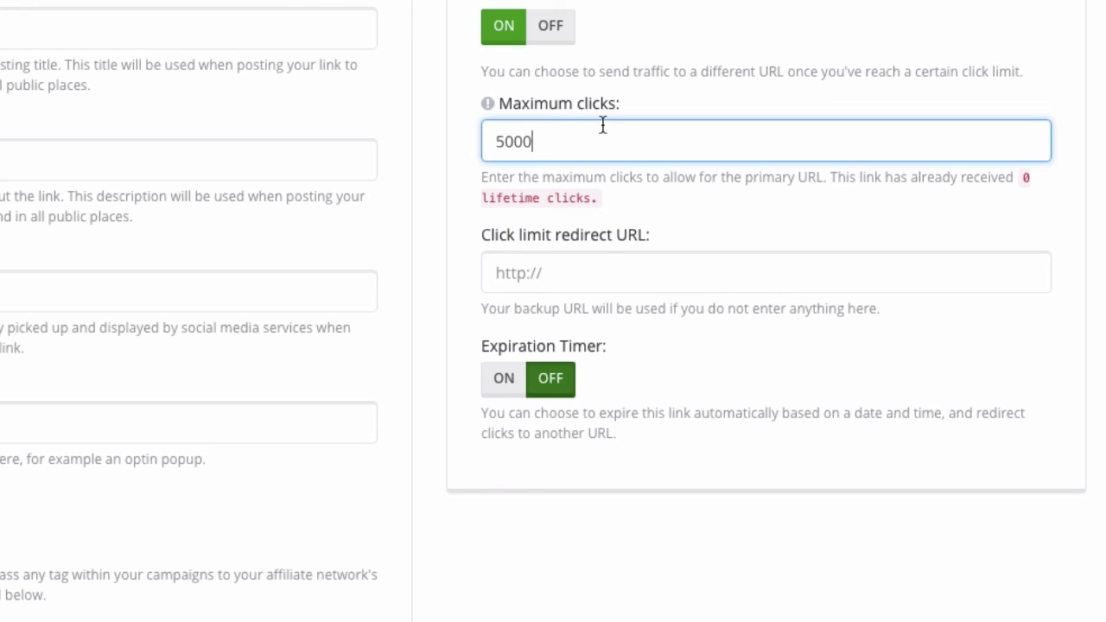
{"action": "left_click", "coordinate": [594, 270]}
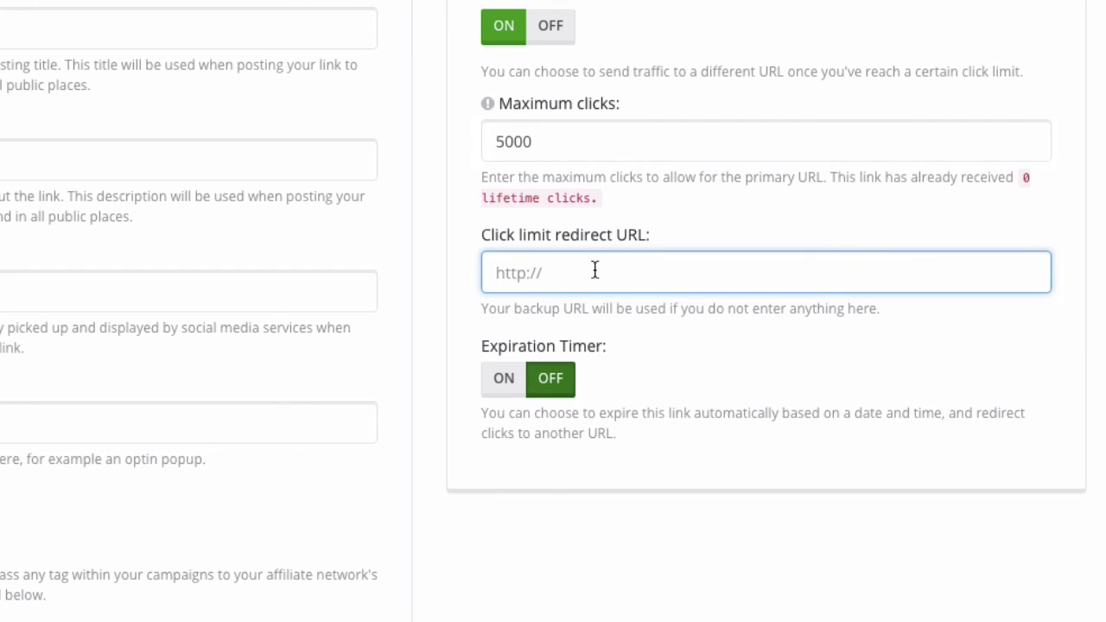
{"action": "scroll", "coordinate": [642, 387], "scroll_direction": "down", "scroll_amount": 3}
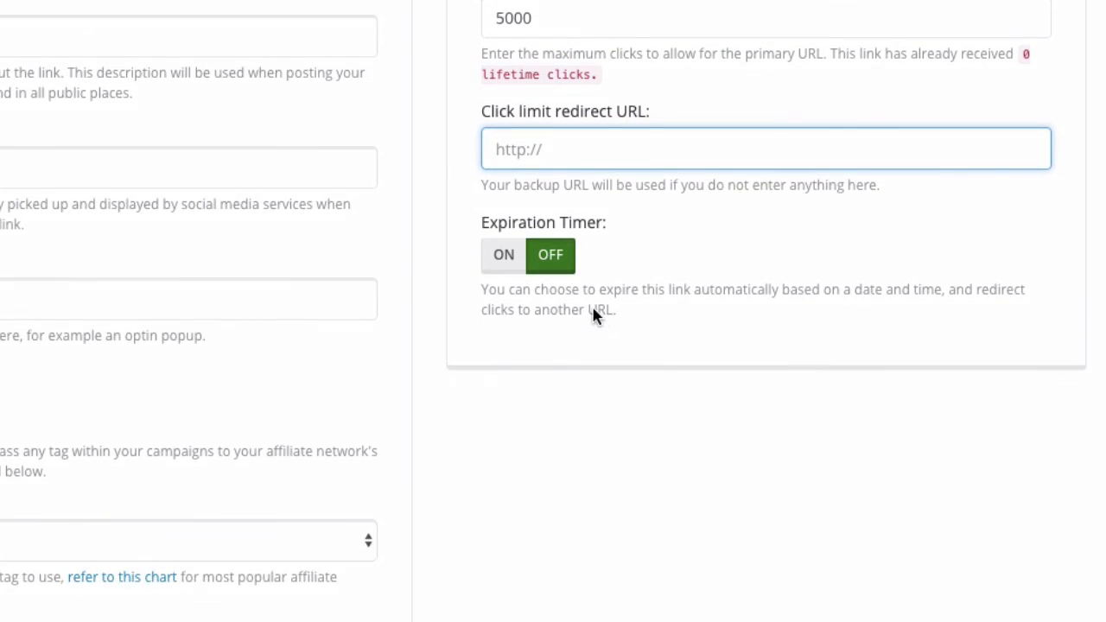
{"action": "scroll", "coordinate": [726, 240], "scroll_direction": "up", "scroll_amount": 2}
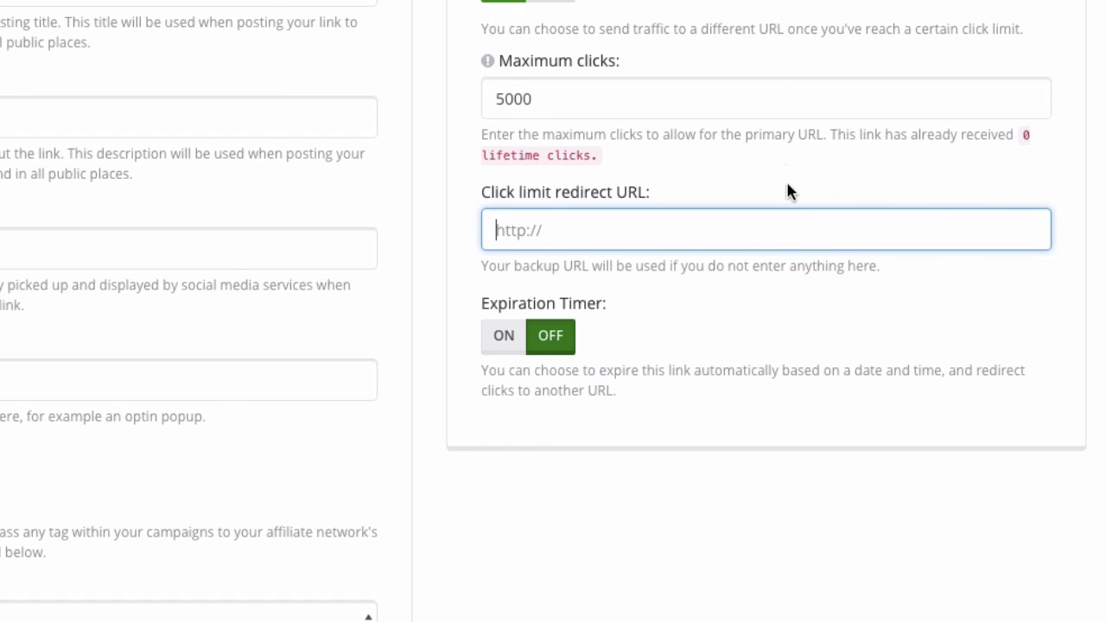
{"action": "left_click", "coordinate": [699, 175]}
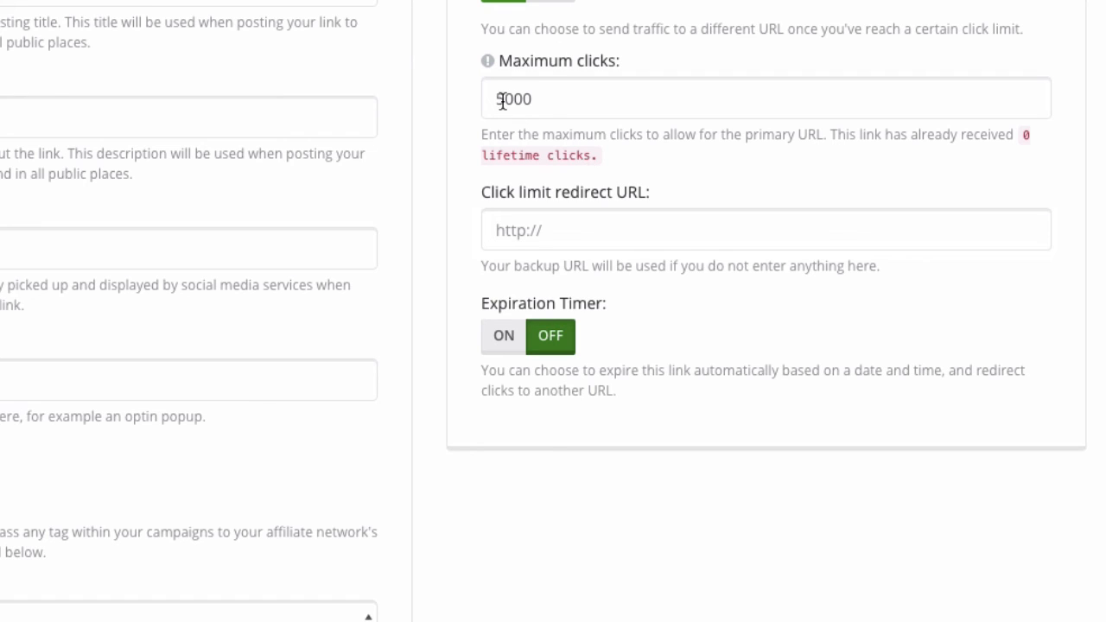
{"action": "scroll", "coordinate": [449, 311], "scroll_direction": "down", "scroll_amount": 2}
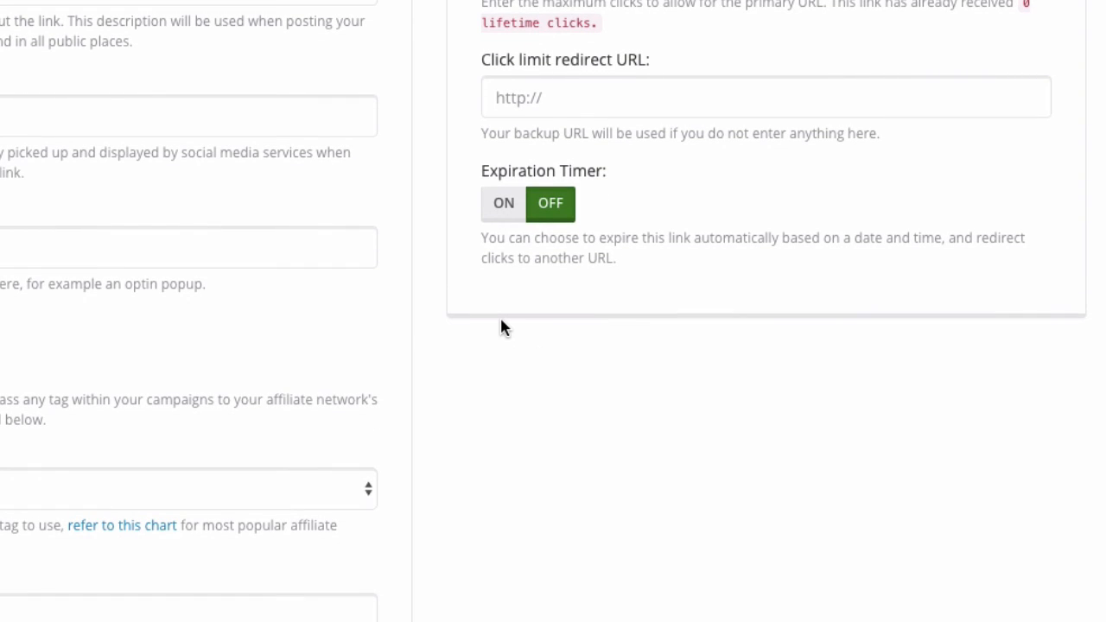
{"action": "scroll", "coordinate": [504, 327], "scroll_direction": "down", "scroll_amount": 2}
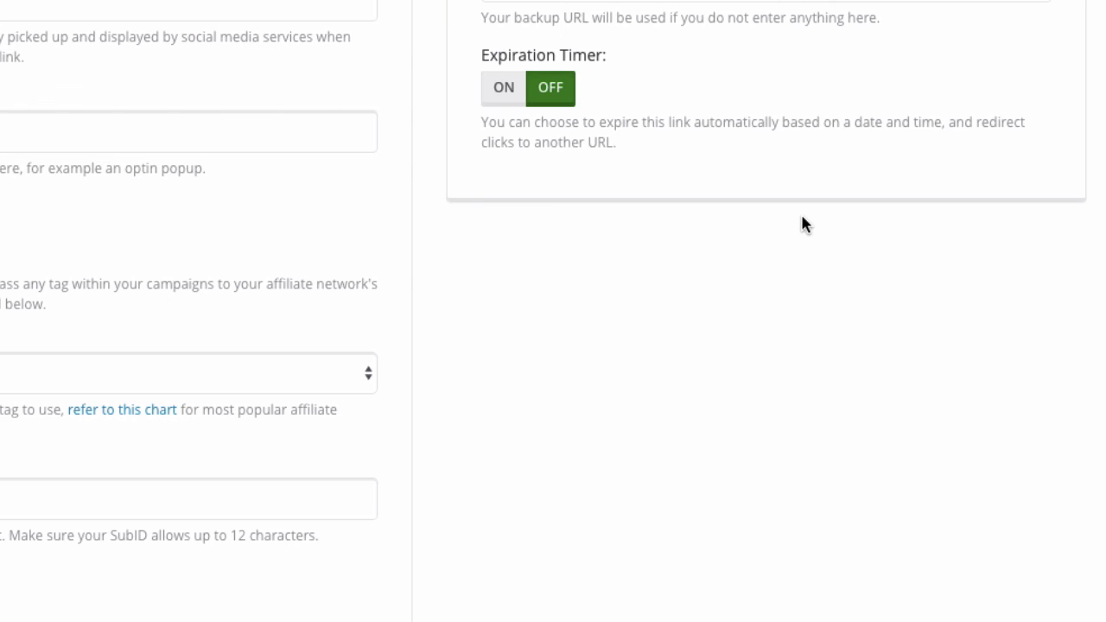
{"action": "left_click", "coordinate": [513, 97]}
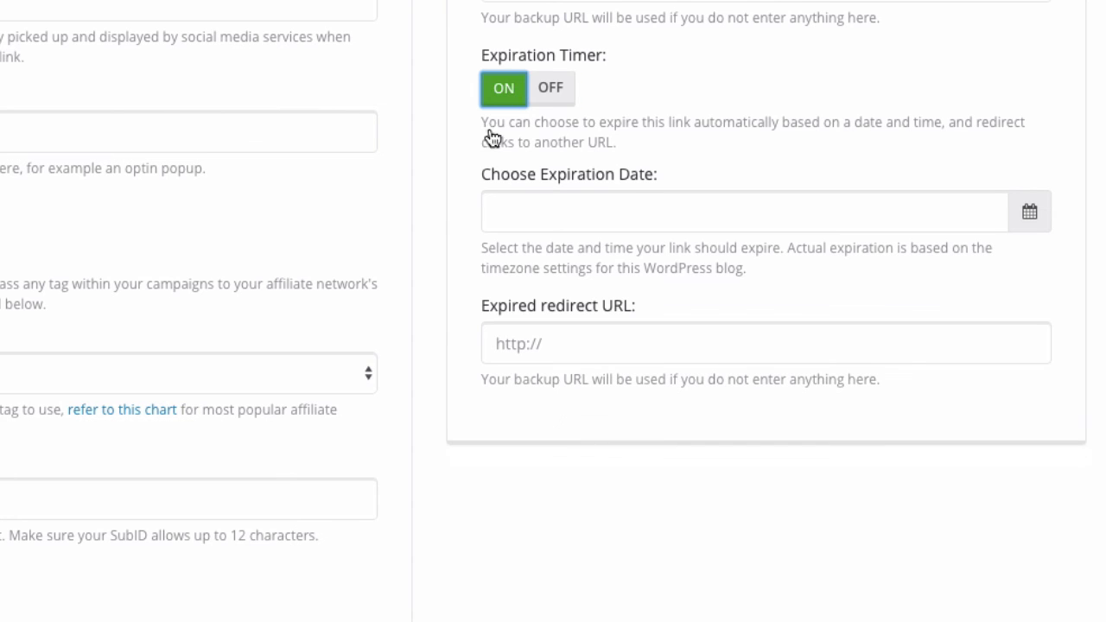
{"action": "left_click", "coordinate": [548, 212]}
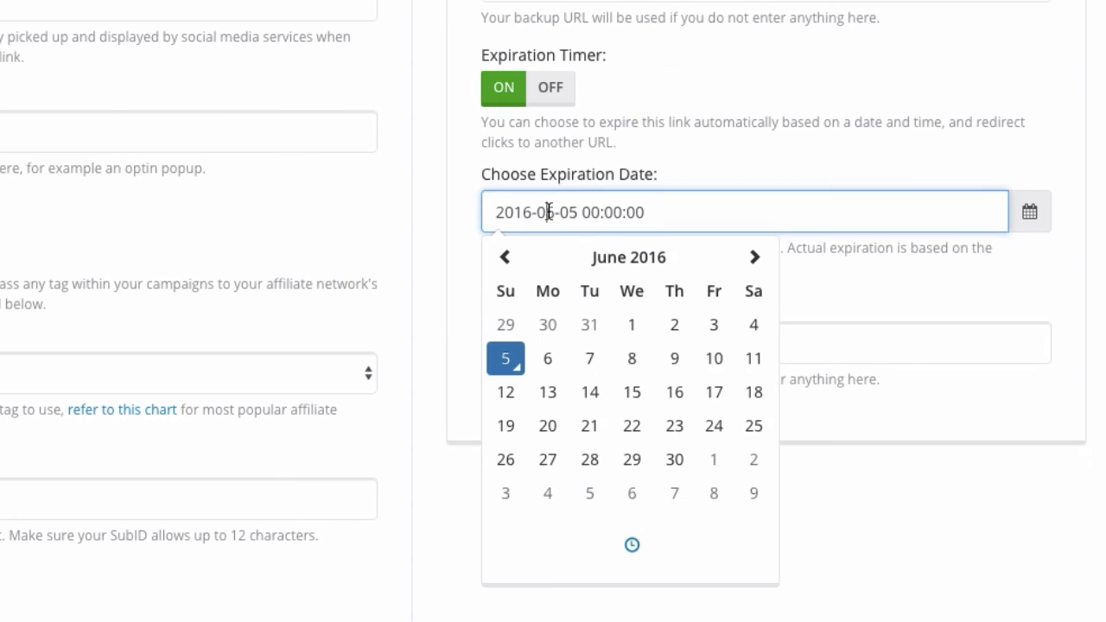
{"action": "left_click", "coordinate": [506, 394]}
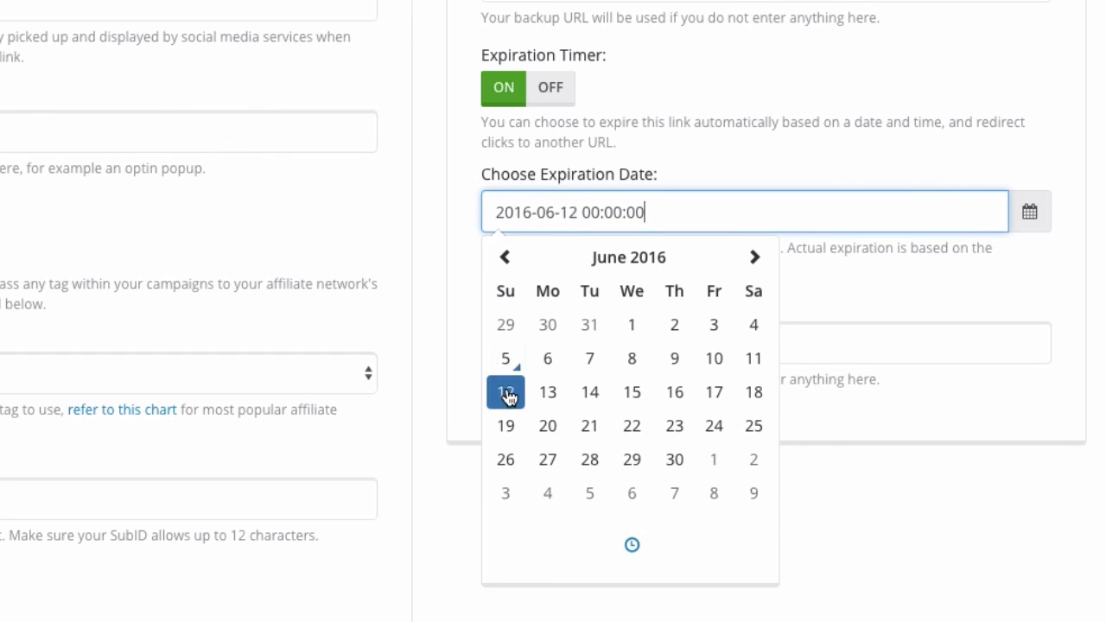
{"action": "left_click", "coordinate": [404, 328]}
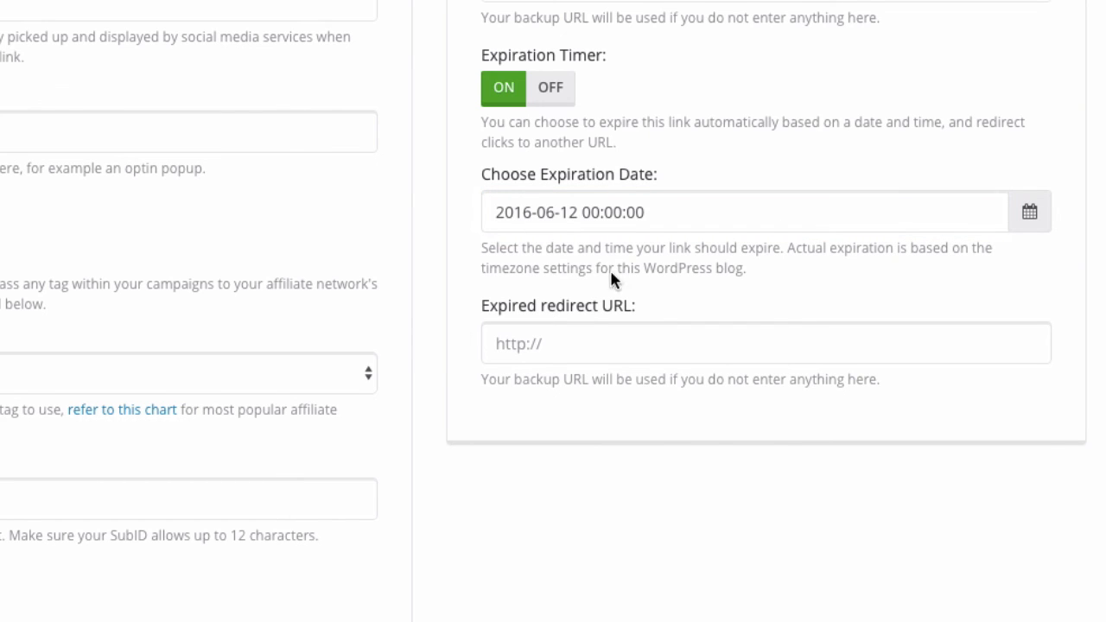
{"action": "left_click", "coordinate": [576, 341]}
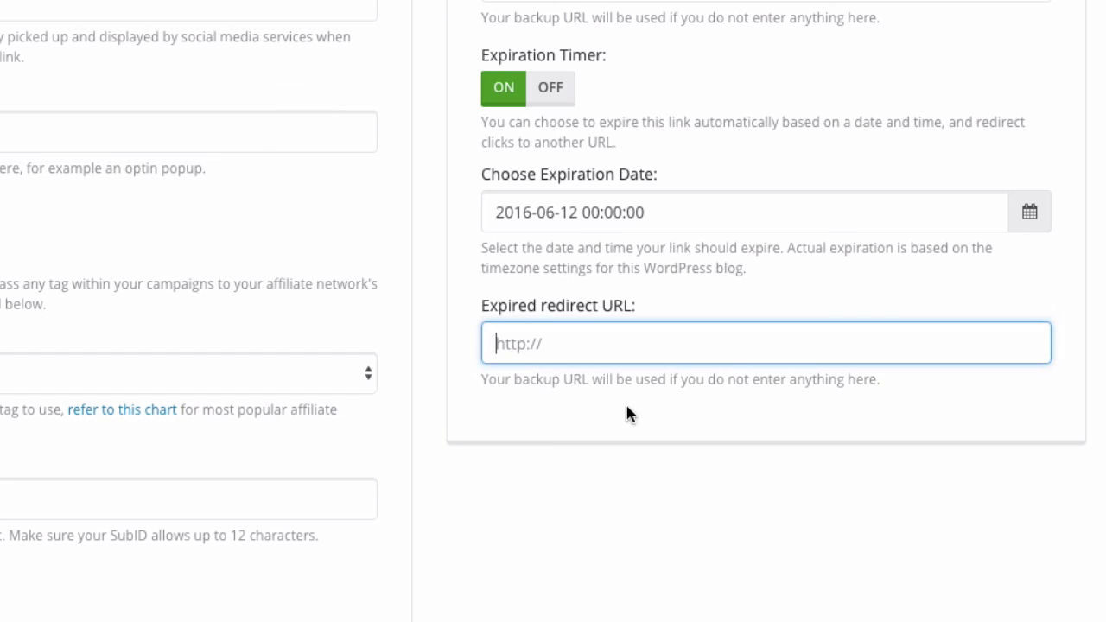
{"action": "left_click", "coordinate": [665, 486]}
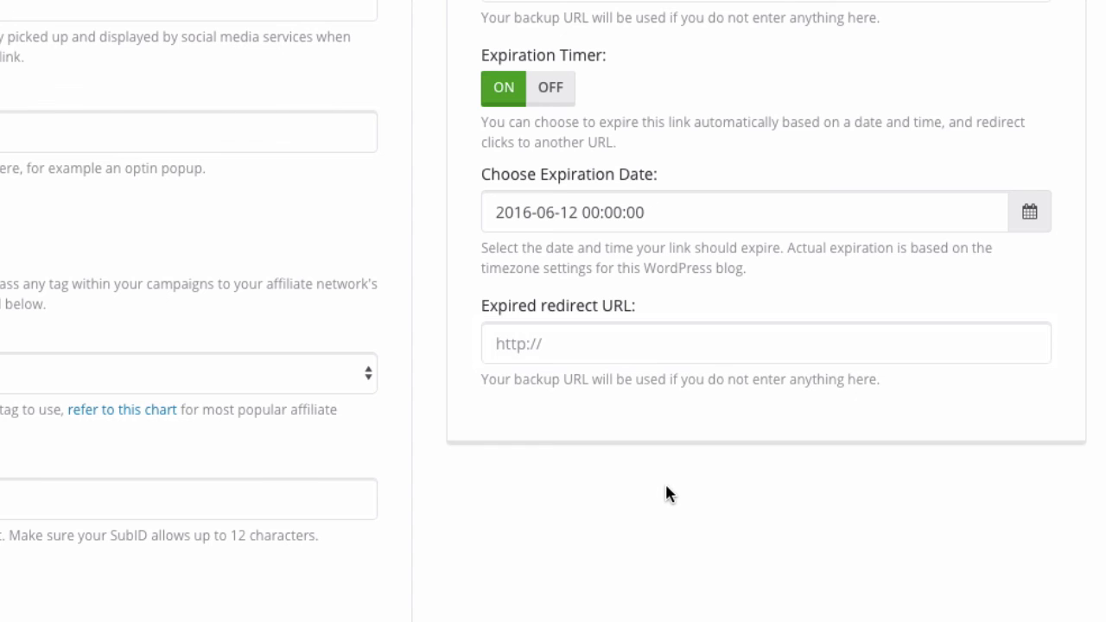
Turn off all the link automation options: Expiration Timer, Click Limiter, Automatic Geo Redirect, Uptime monitoring and Auto Keyword Linking
{"action": "scroll", "coordinate": [510, 516], "scroll_direction": "down", "scroll_amount": 10}
{"action": "scroll", "coordinate": [547, 377], "scroll_direction": "up", "scroll_amount": 10}
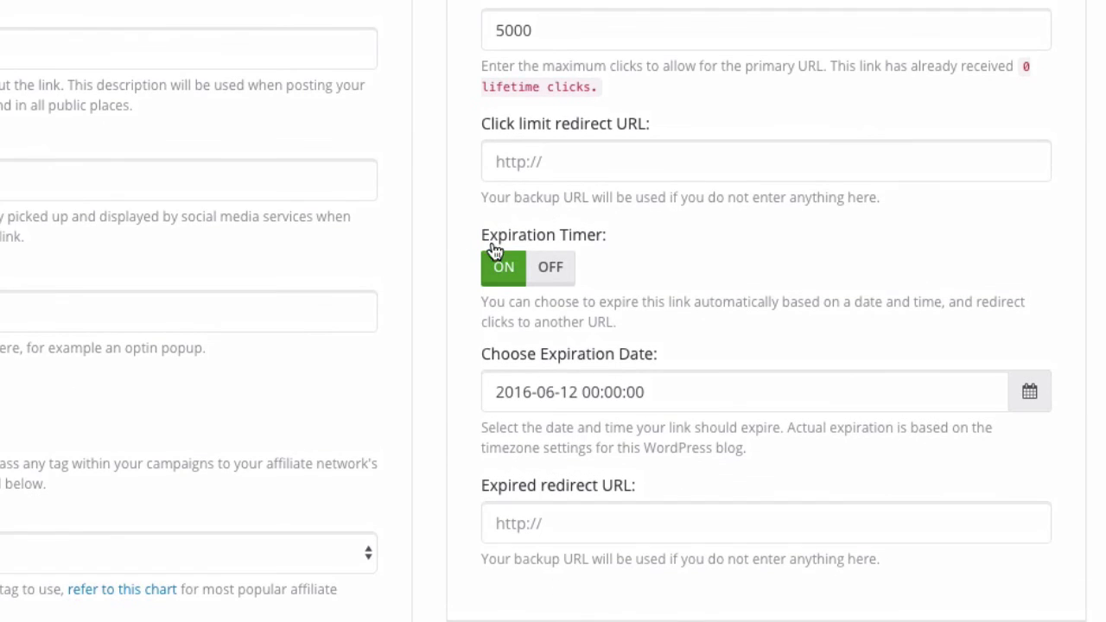
{"action": "left_click", "coordinate": [564, 278]}
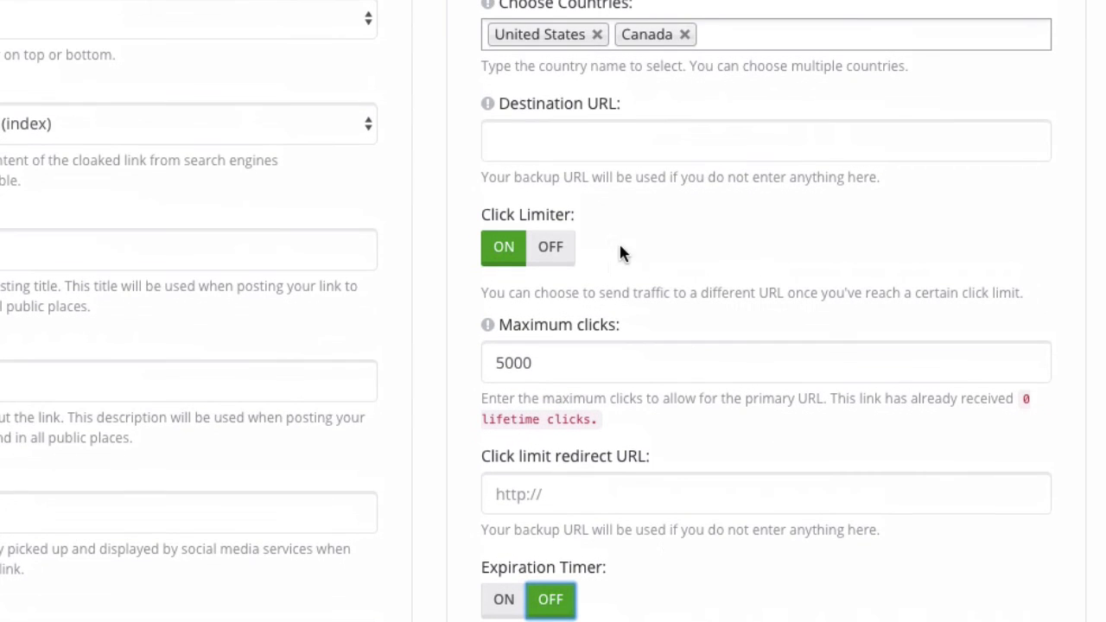
{"action": "left_click", "coordinate": [548, 249]}
{"action": "scroll", "coordinate": [605, 233], "scroll_direction": "up", "scroll_amount": 4}
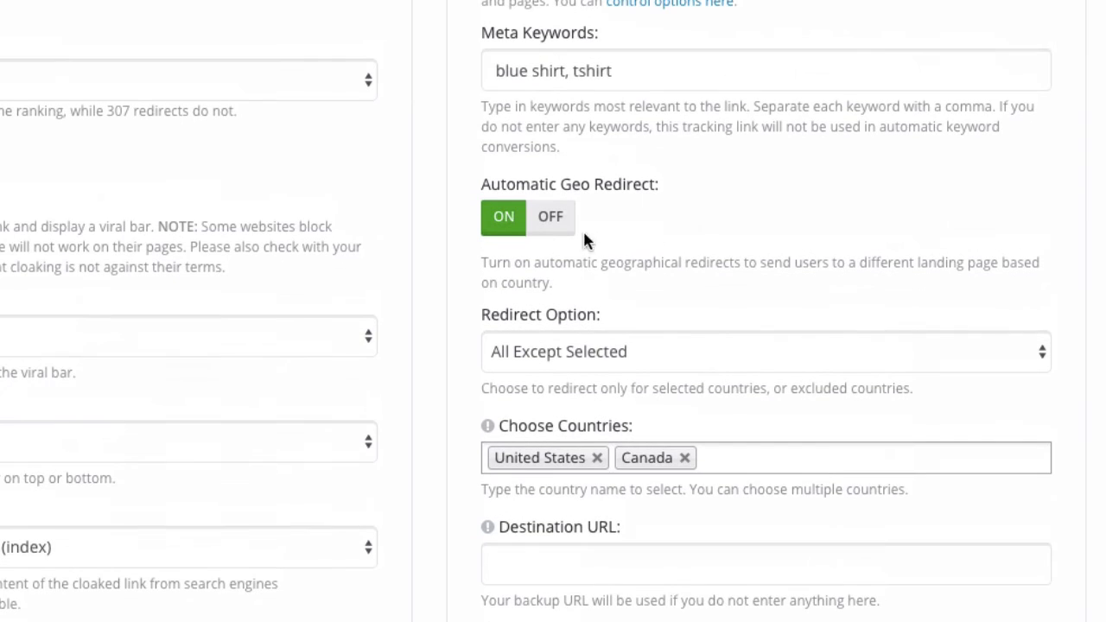
{"action": "left_click", "coordinate": [548, 215]}
{"action": "scroll", "coordinate": [548, 212], "scroll_direction": "up", "scroll_amount": 7}
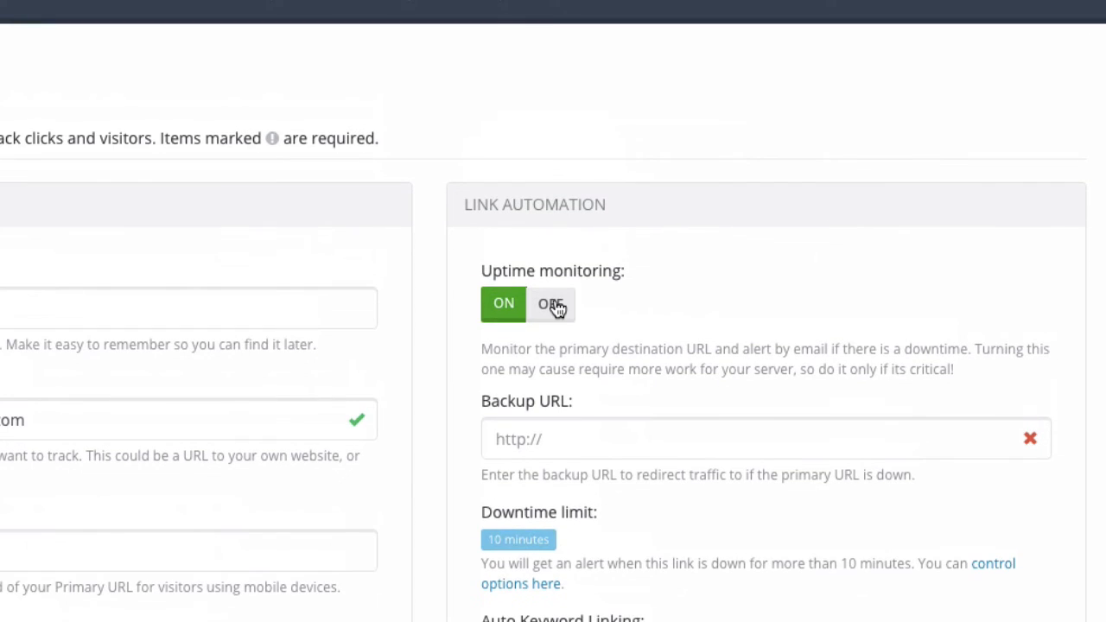
{"action": "left_click", "coordinate": [554, 306]}
{"action": "left_click", "coordinate": [553, 436]}
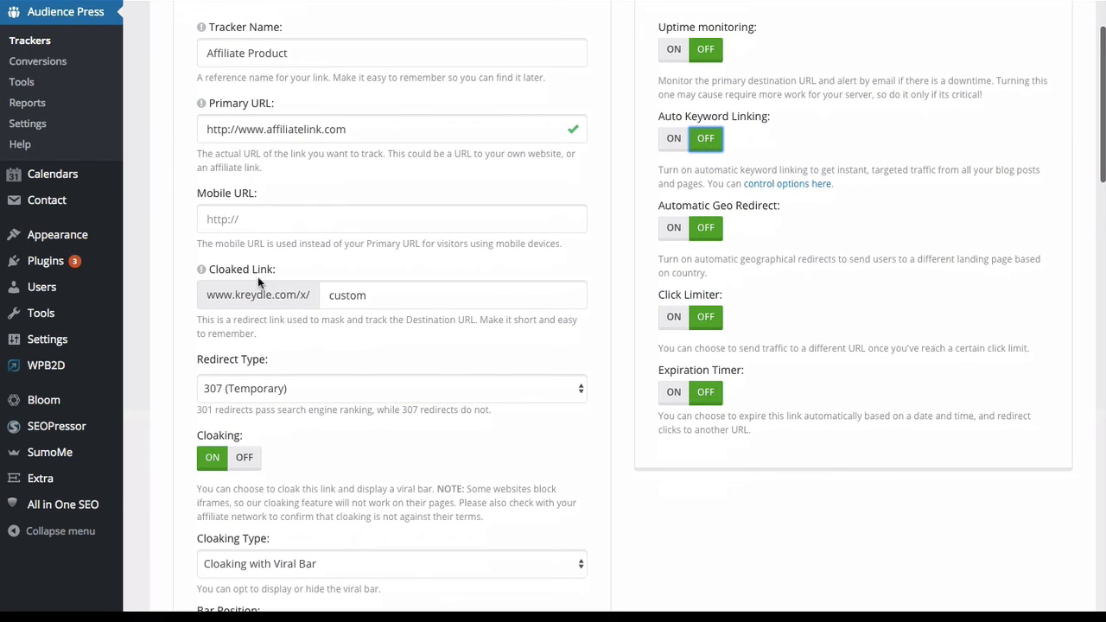
Turn off Cloaking, Affiliate Tracking and Retargeting in the tracker details, and review the simplified New Tracker form
{"action": "left_click", "coordinate": [240, 457]}
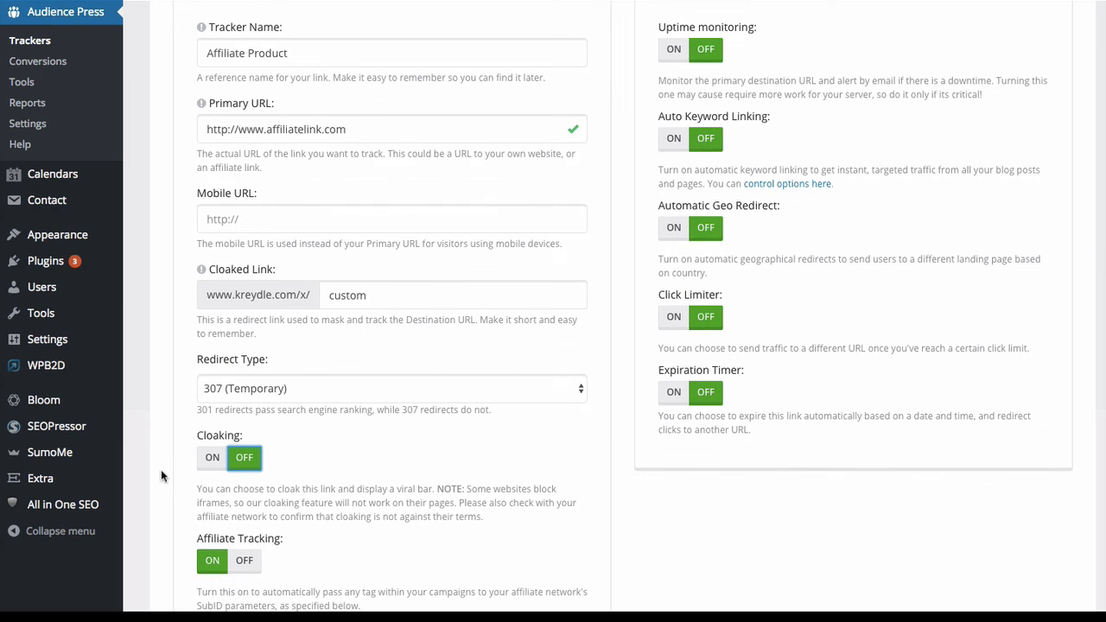
{"action": "scroll", "coordinate": [242, 467], "scroll_direction": "down", "scroll_amount": 1}
{"action": "left_click", "coordinate": [245, 474]}
{"action": "scroll", "coordinate": [132, 473], "scroll_direction": "down", "scroll_amount": 3}
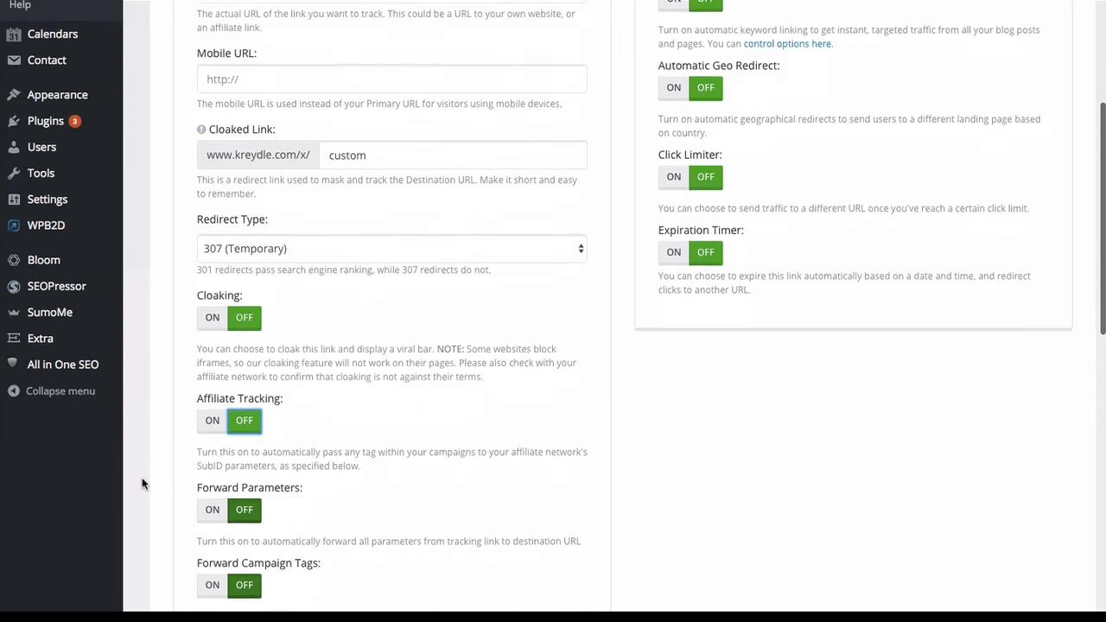
{"action": "scroll", "coordinate": [216, 425], "scroll_direction": "down", "scroll_amount": 2}
{"action": "left_click", "coordinate": [245, 401]}
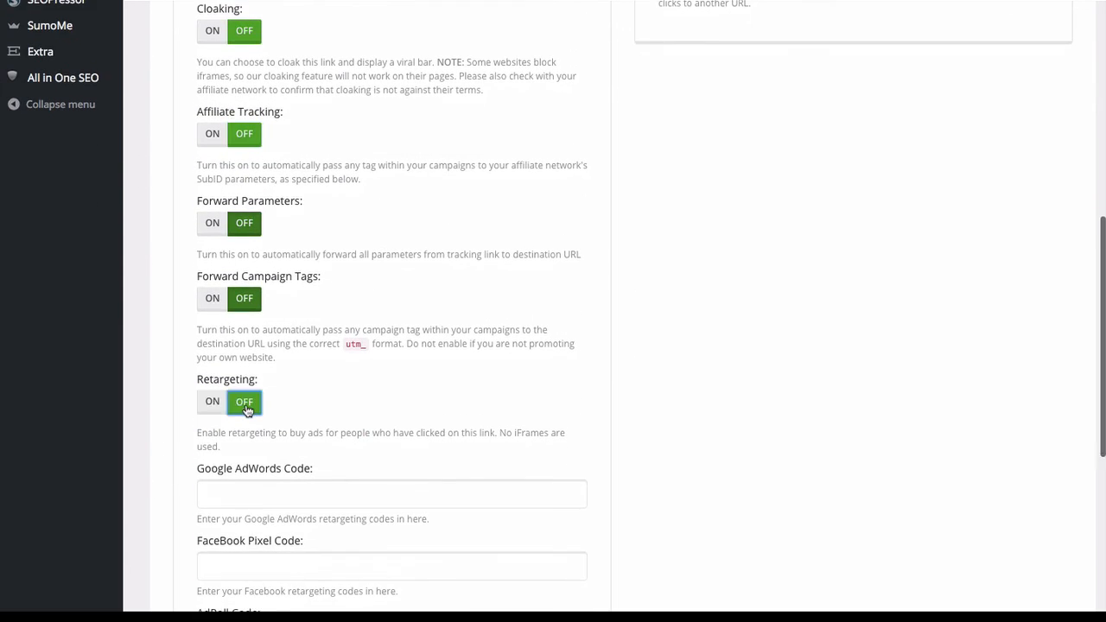
{"action": "scroll", "coordinate": [247, 409], "scroll_direction": "down", "scroll_amount": 2}
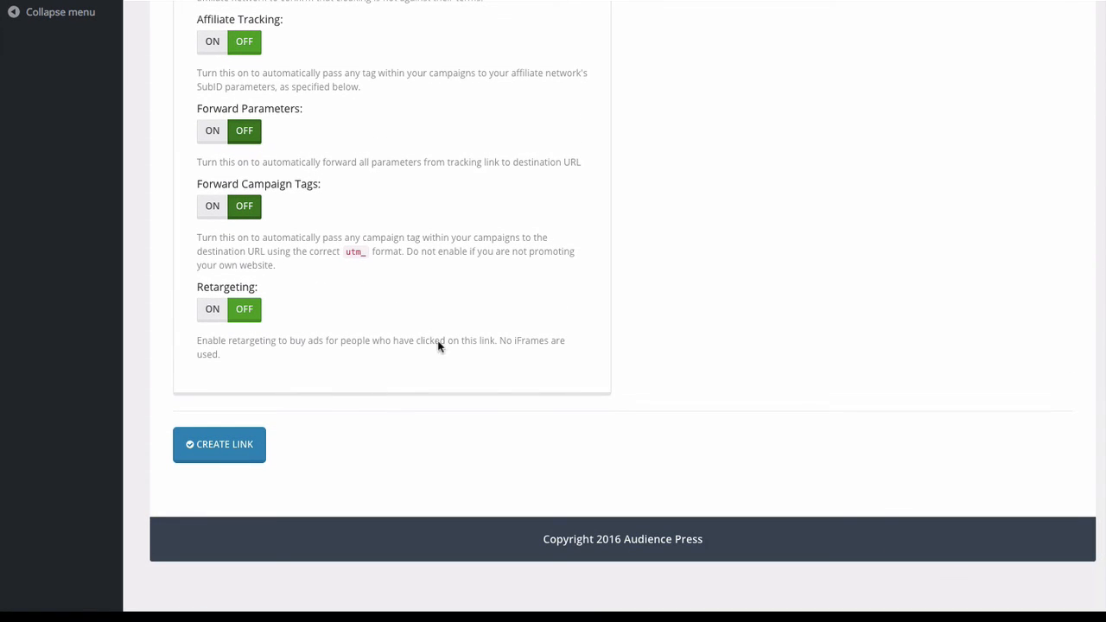
{"action": "scroll", "coordinate": [450, 225], "scroll_direction": "up", "scroll_amount": 6}
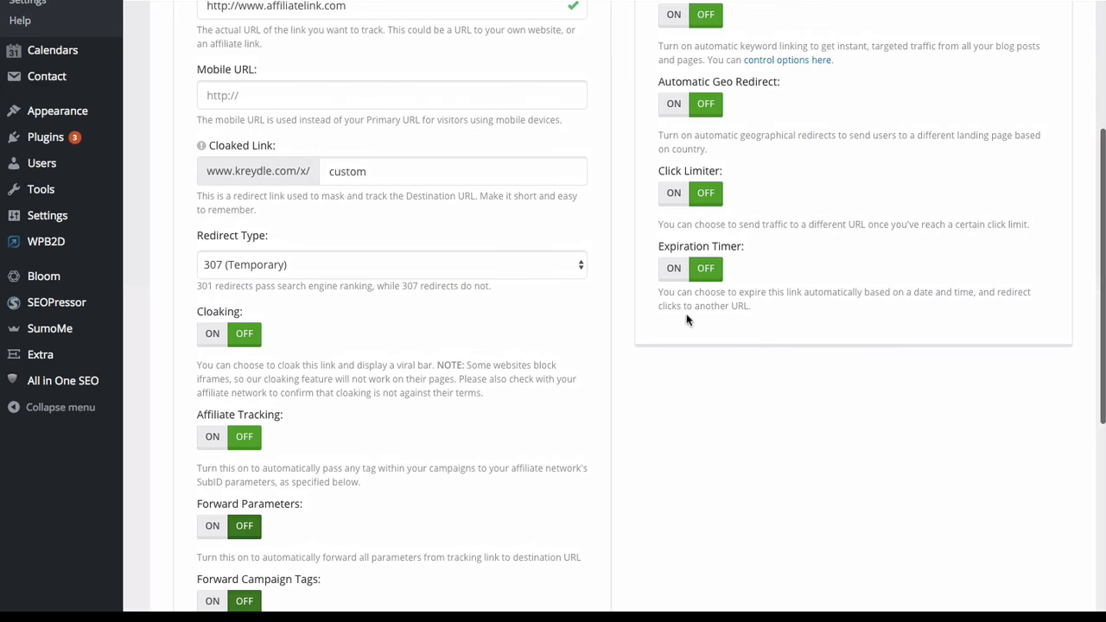
{"action": "scroll", "coordinate": [585, 320], "scroll_direction": "up", "scroll_amount": 4}
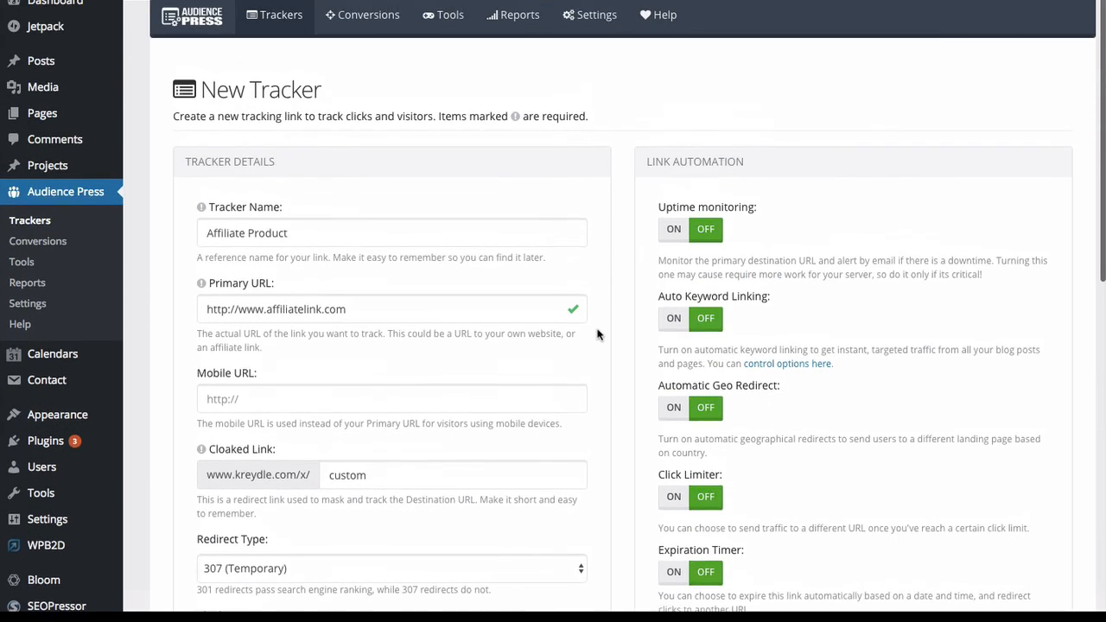
{"action": "scroll", "coordinate": [629, 337], "scroll_direction": "down", "scroll_amount": 1}
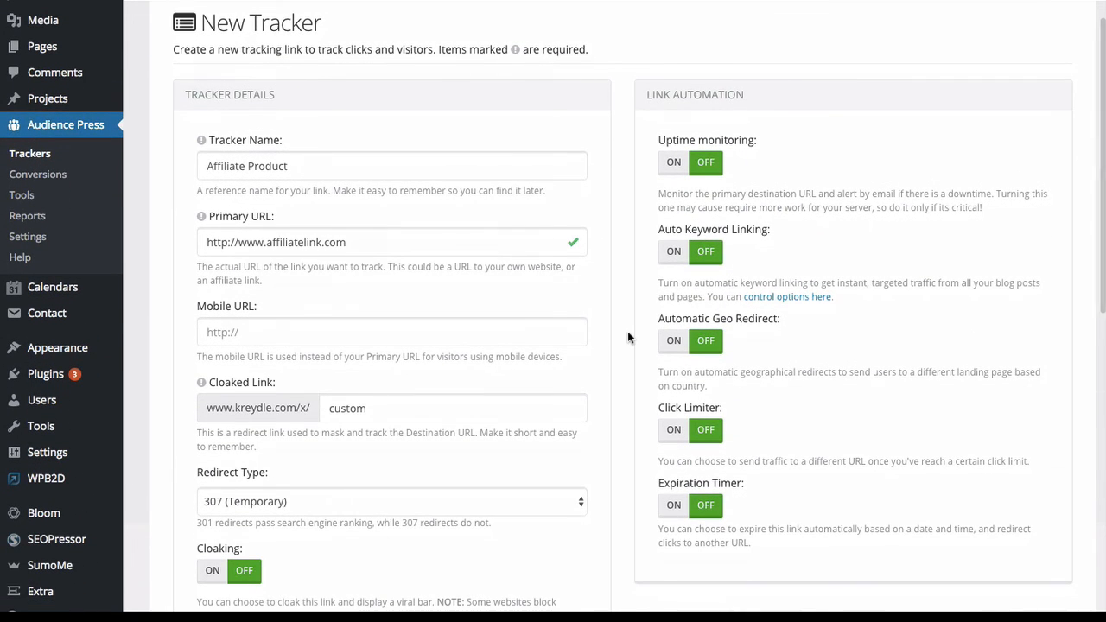
{"action": "scroll", "coordinate": [629, 337], "scroll_direction": "up", "scroll_amount": 1}
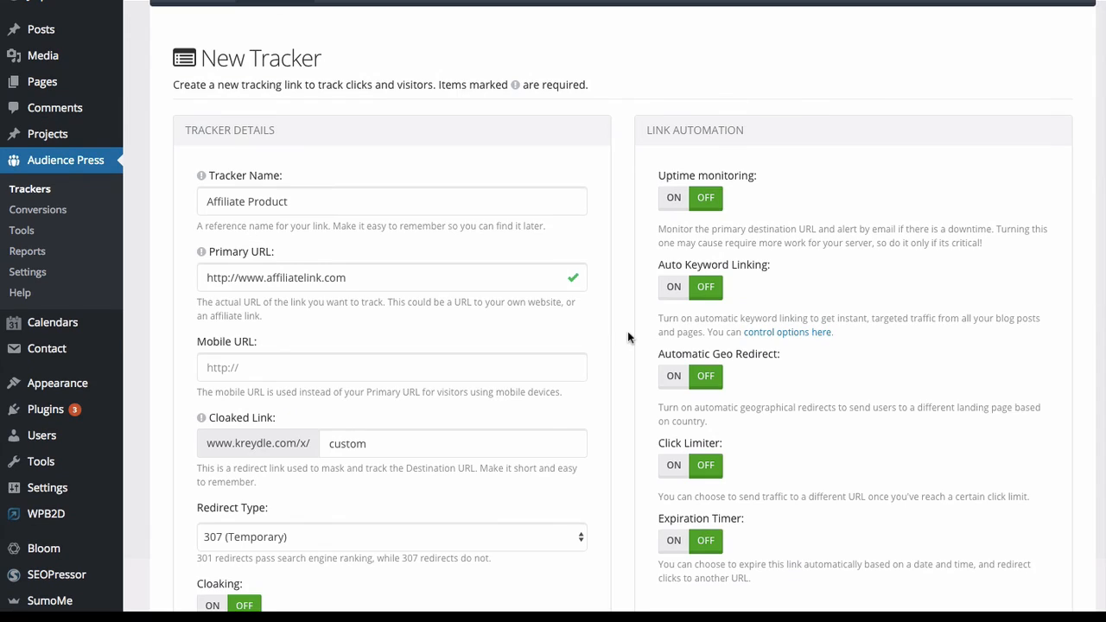